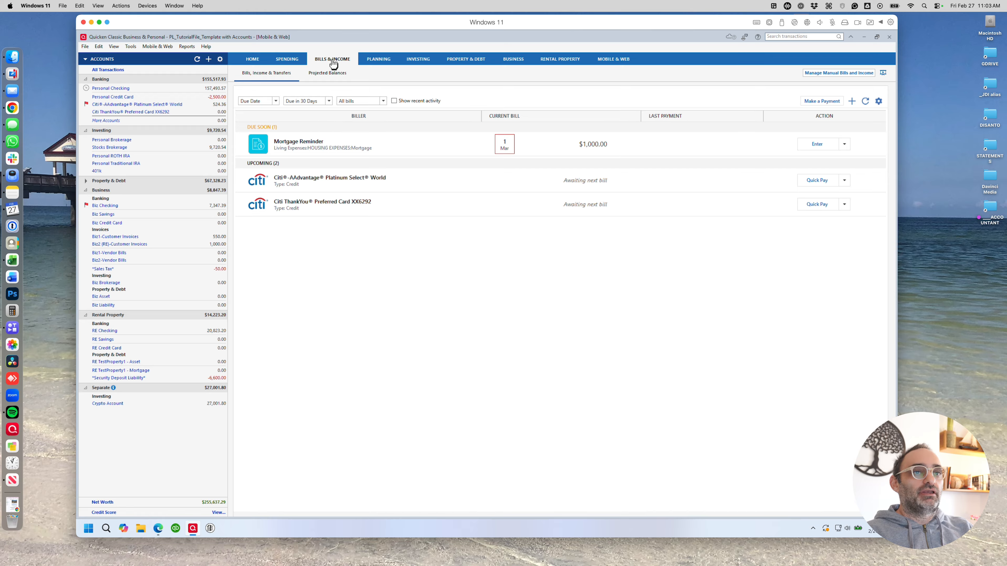
Check which feature tabs are set to show and where bill and income reminders are managed, returning to Bills & Income.
{"action": "left_click", "coordinate": [114, 47]}
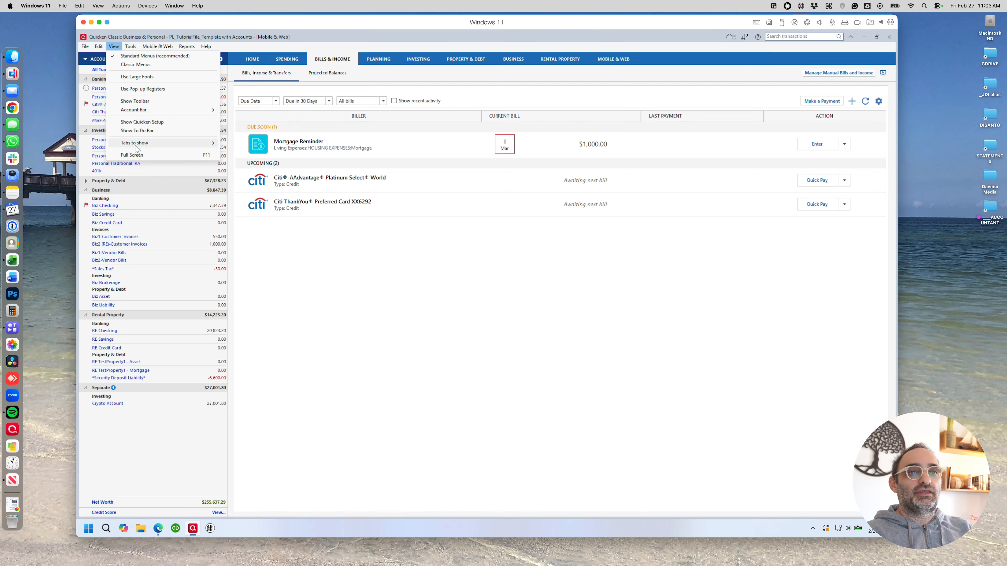
{"action": "mouse_move", "coordinate": [136, 147]}
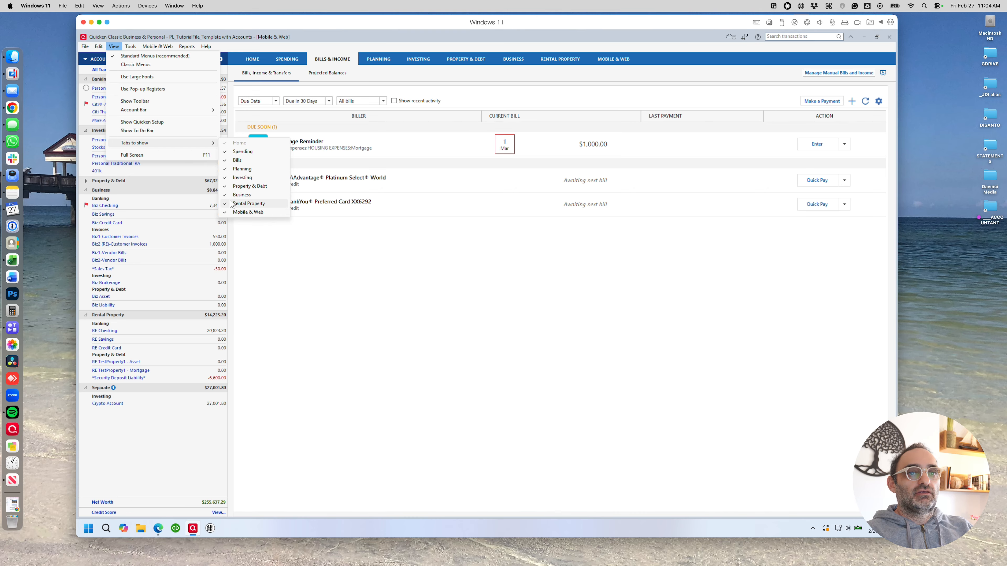
{"action": "left_click", "coordinate": [681, 64]}
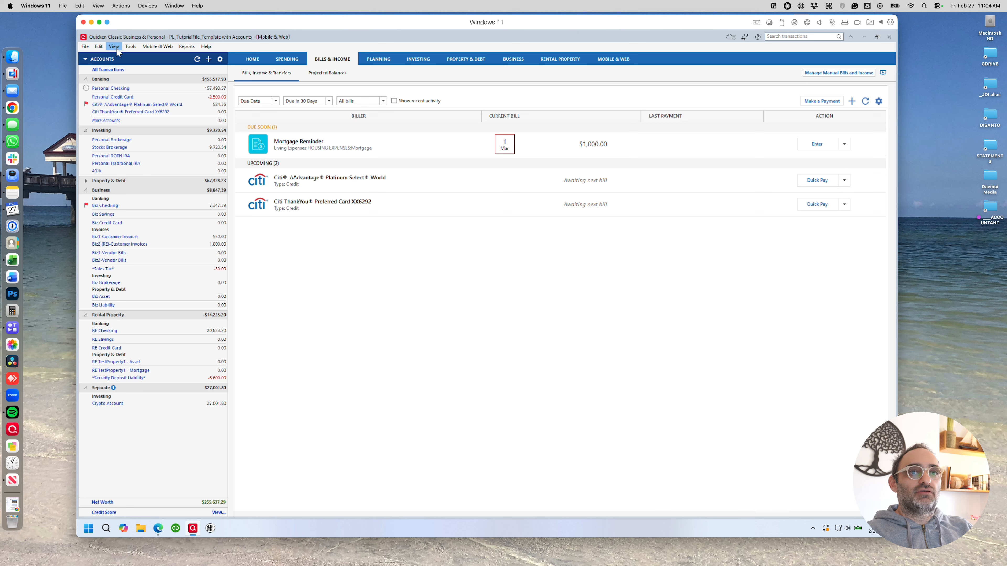
{"action": "left_click", "coordinate": [129, 50]}
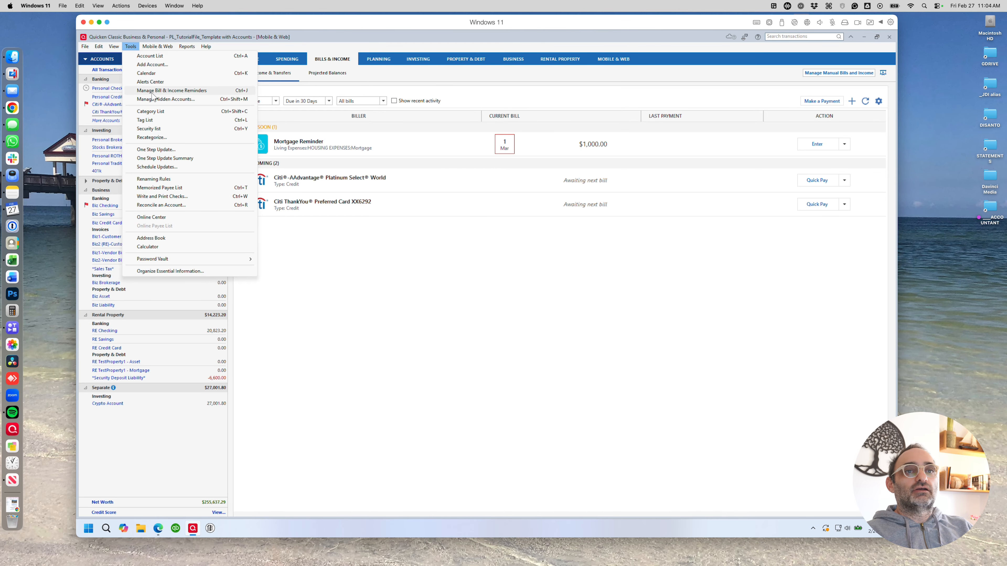
{"action": "left_click", "coordinate": [337, 59]}
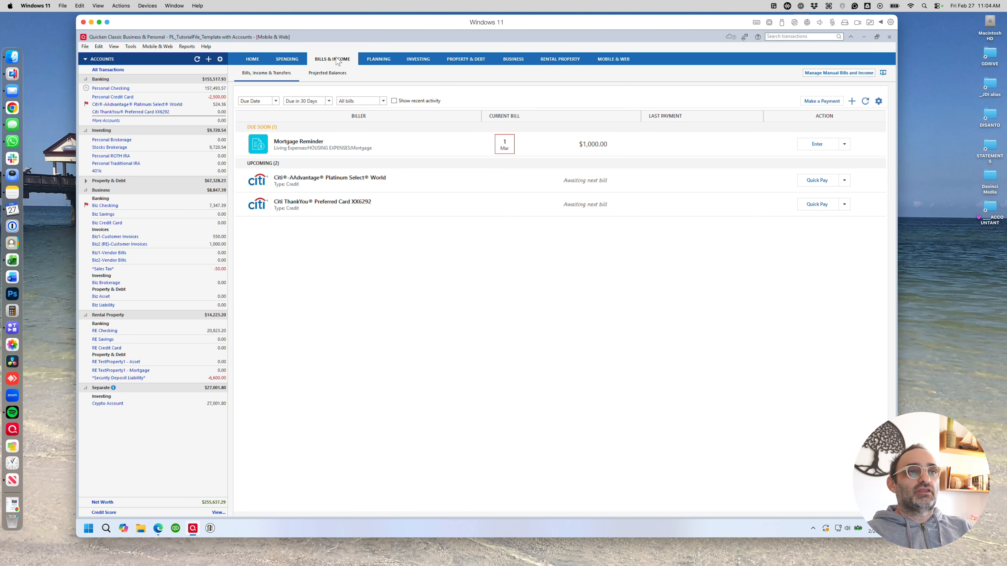
{"action": "left_click", "coordinate": [337, 60]}
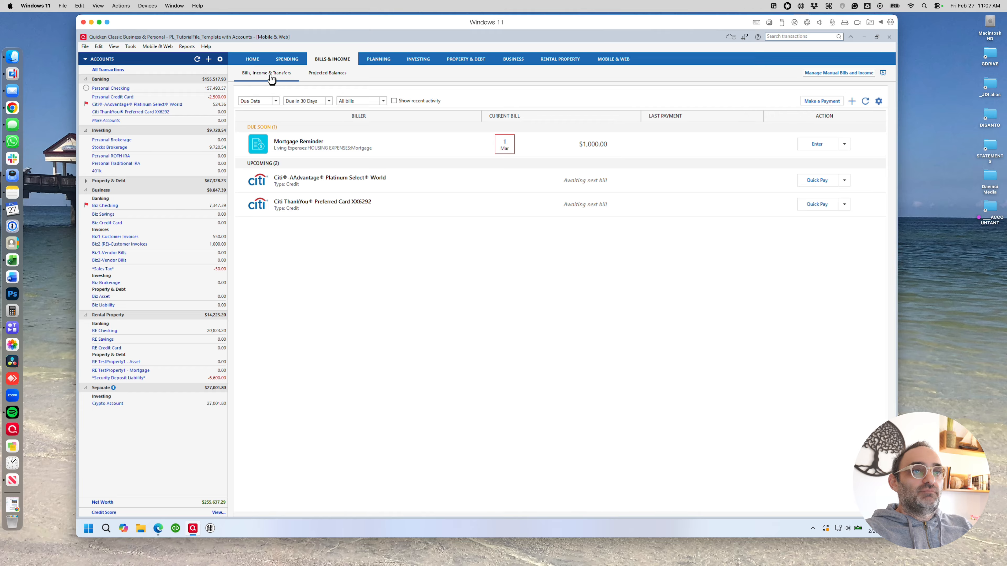
Review the display options for bills and the Projected Balances view, returning to Bills, Income & Transfers.
{"action": "left_click", "coordinate": [879, 101]}
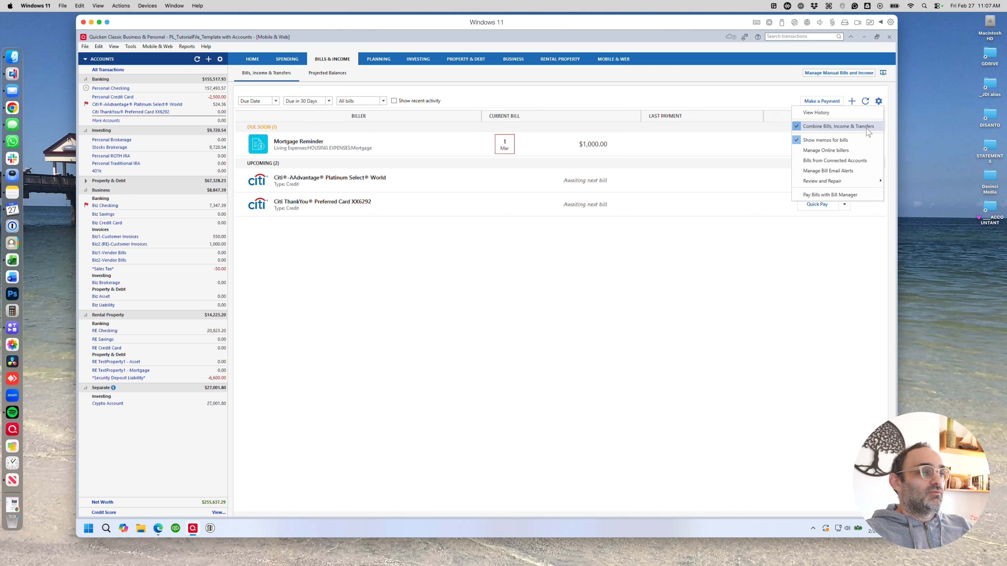
{"action": "left_click", "coordinate": [538, 80]}
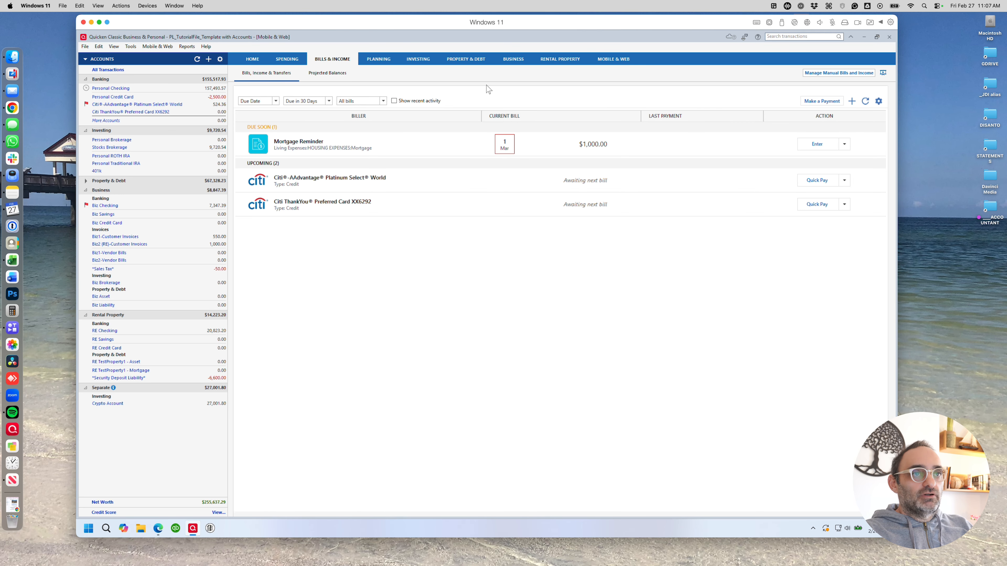
{"action": "left_click", "coordinate": [334, 76]}
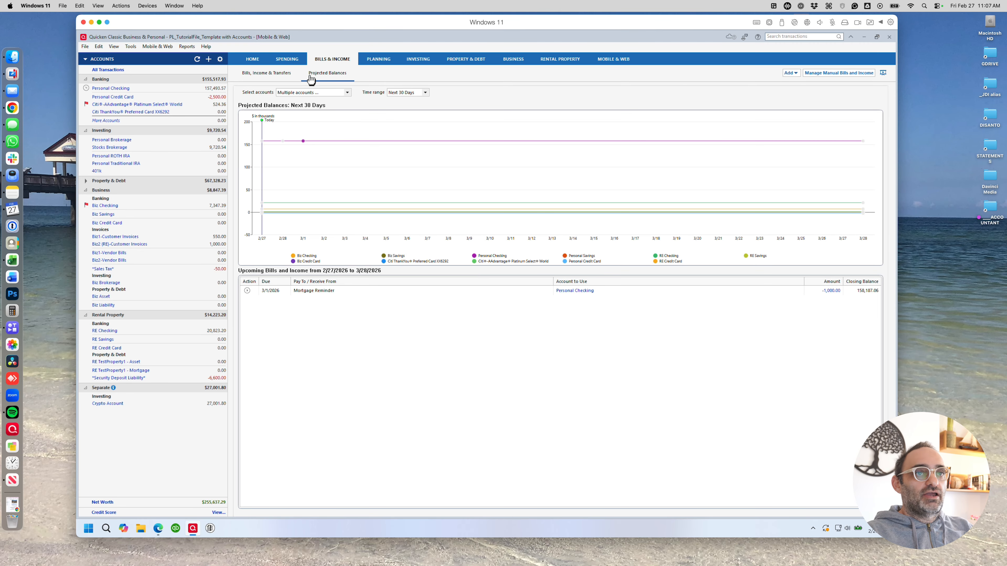
{"action": "left_click", "coordinate": [268, 75]}
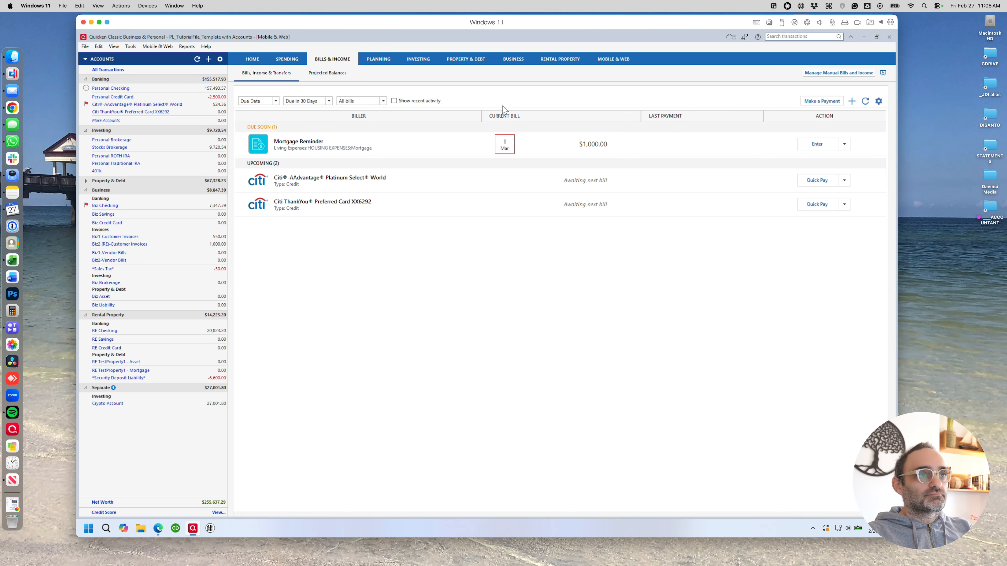
Delete the custom view named View 2 from the Home page.
{"action": "left_click", "coordinate": [251, 64]}
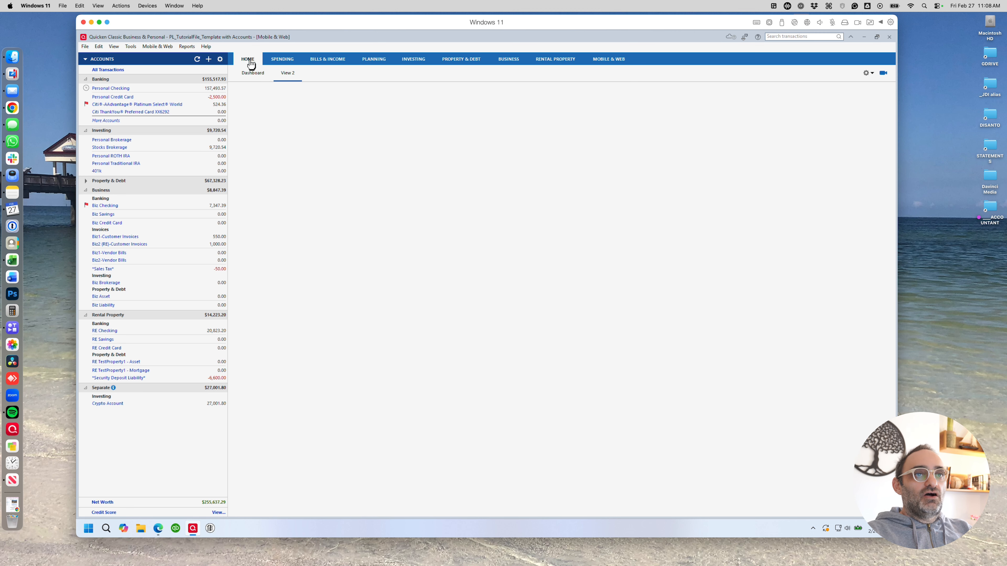
{"action": "left_click", "coordinate": [251, 75]}
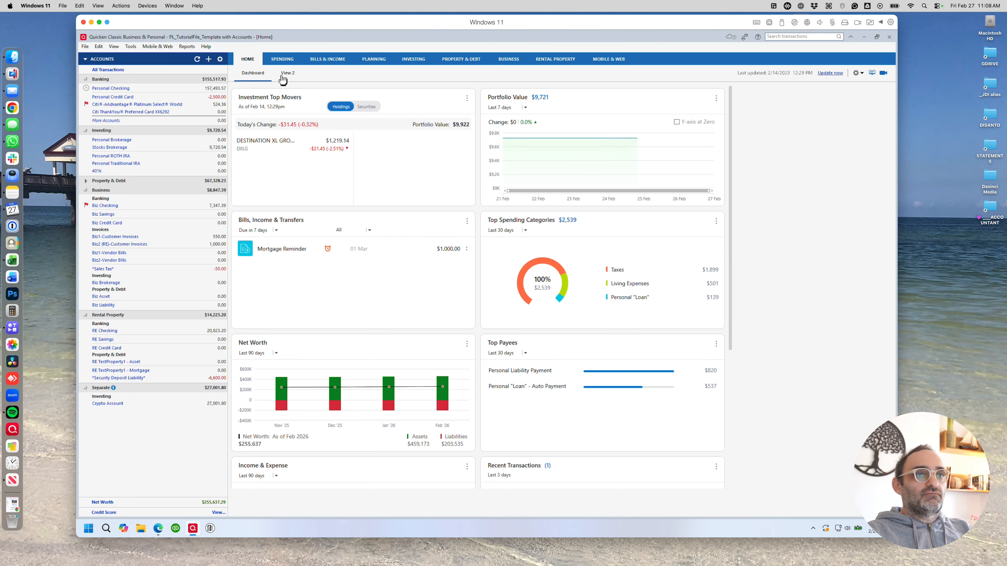
{"action": "left_click", "coordinate": [283, 75]}
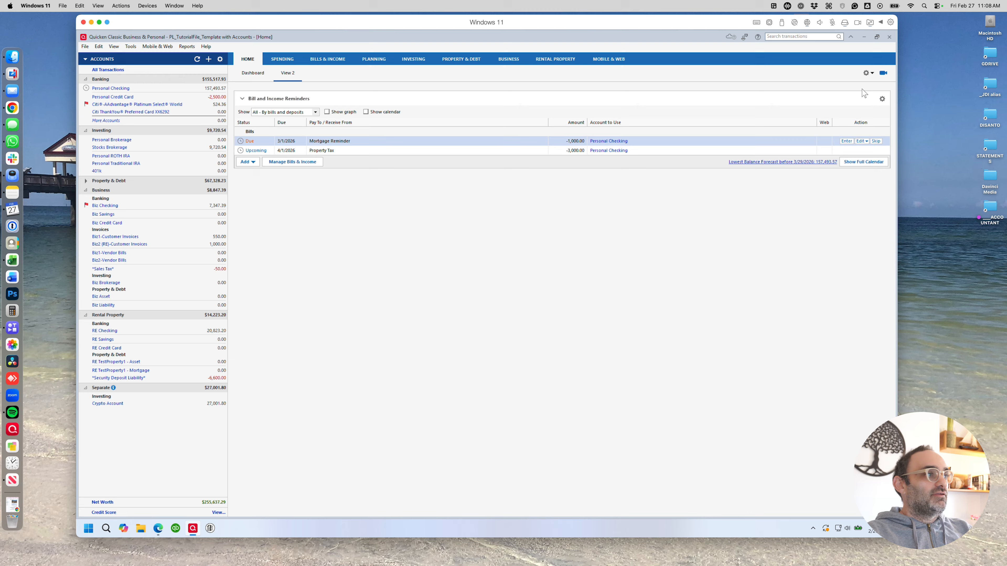
{"action": "left_click", "coordinate": [869, 73]}
{"action": "left_click", "coordinate": [817, 83]}
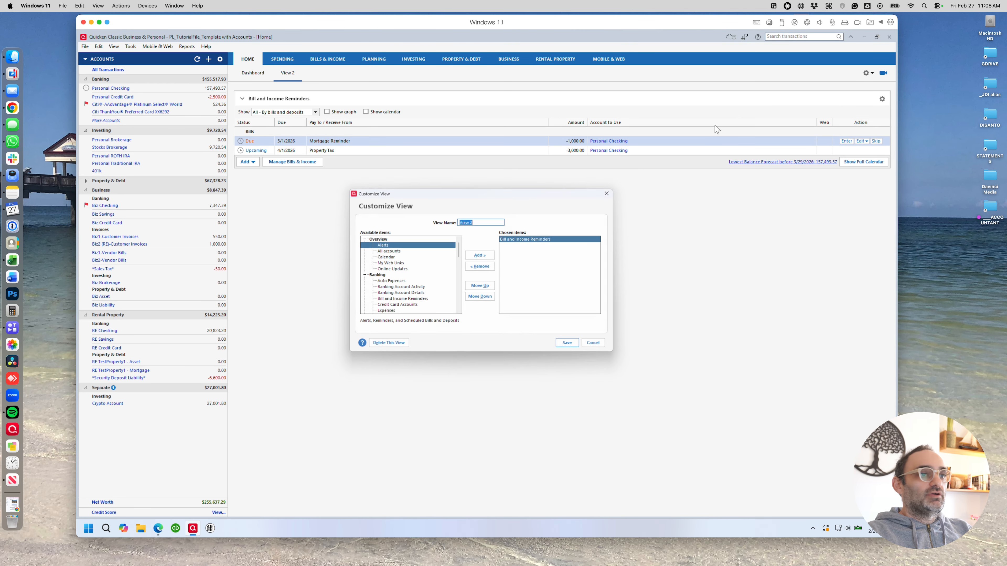
{"action": "left_click", "coordinate": [399, 351]}
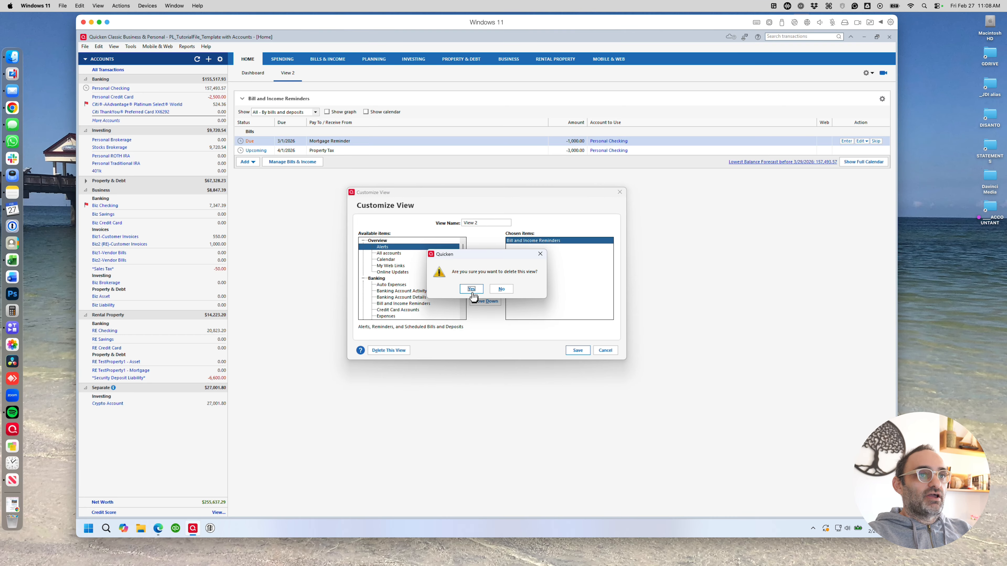
{"action": "left_click", "coordinate": [471, 293]}
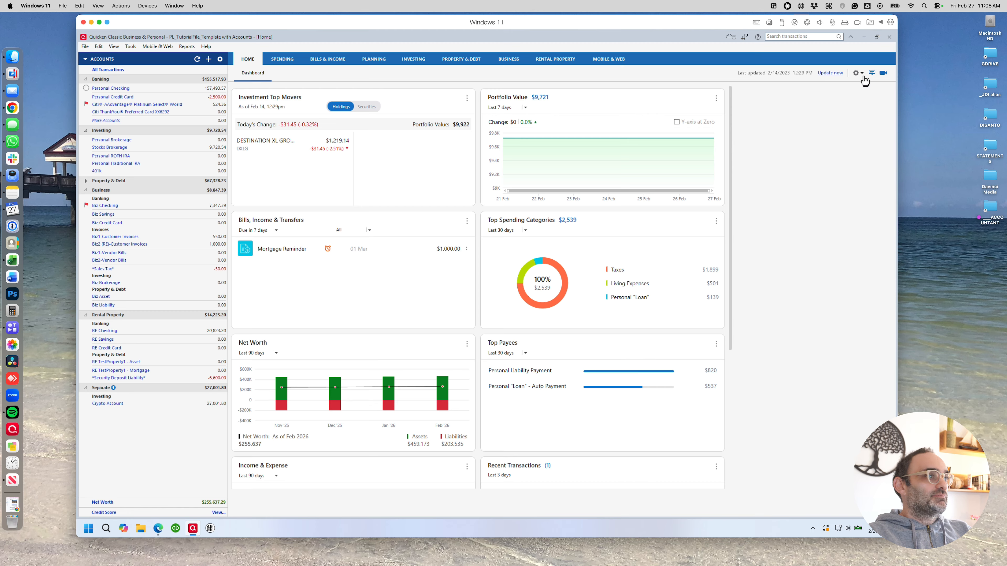
Examine the card options for customizing the Home dashboard, and leave them unsaved.
{"action": "left_click", "coordinate": [862, 74]}
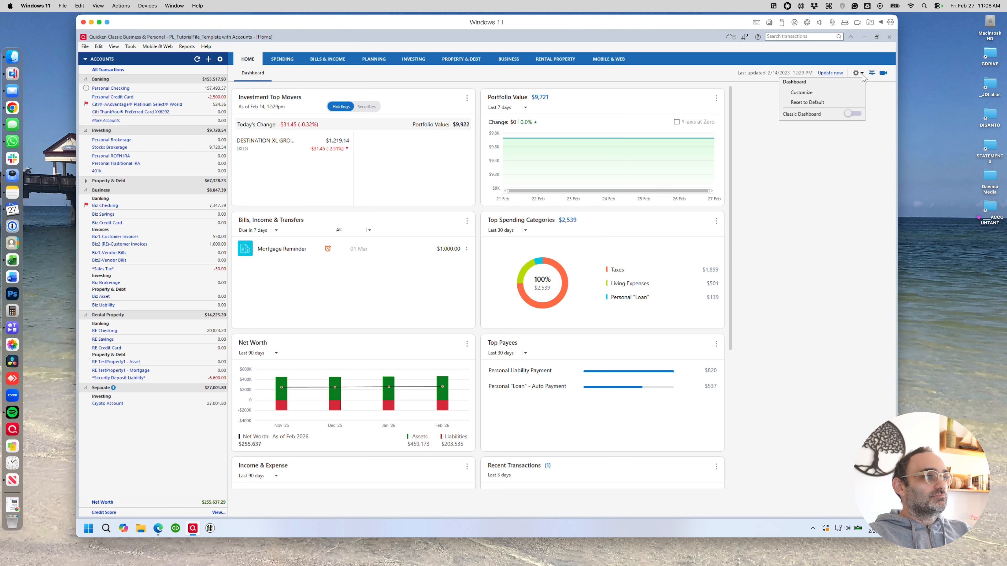
{"action": "left_click", "coordinate": [814, 94]}
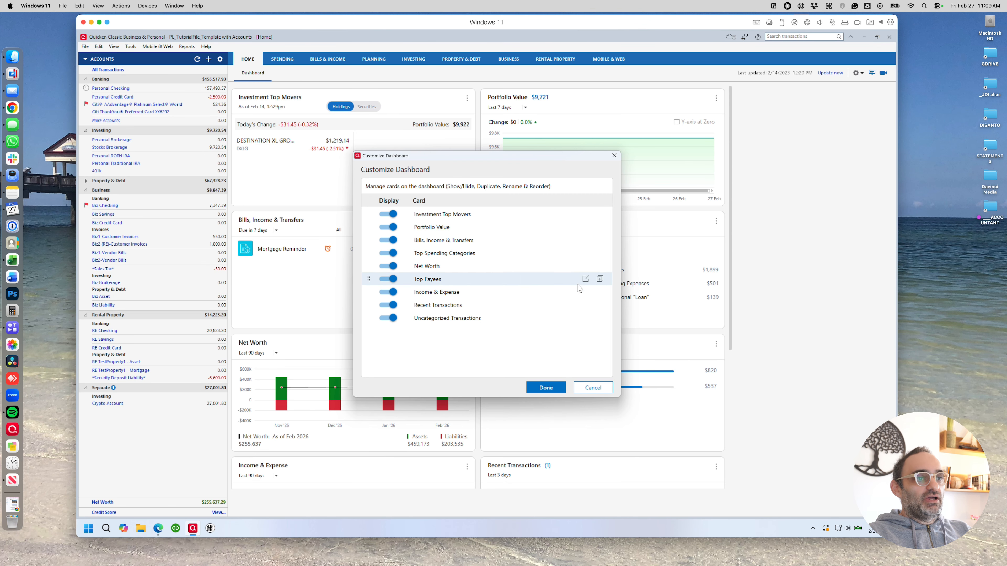
{"action": "left_click", "coordinate": [593, 388]}
Switch Home to the Classic Dashboard and create a new view named "Bill & Income".
{"action": "left_click", "coordinate": [857, 74]}
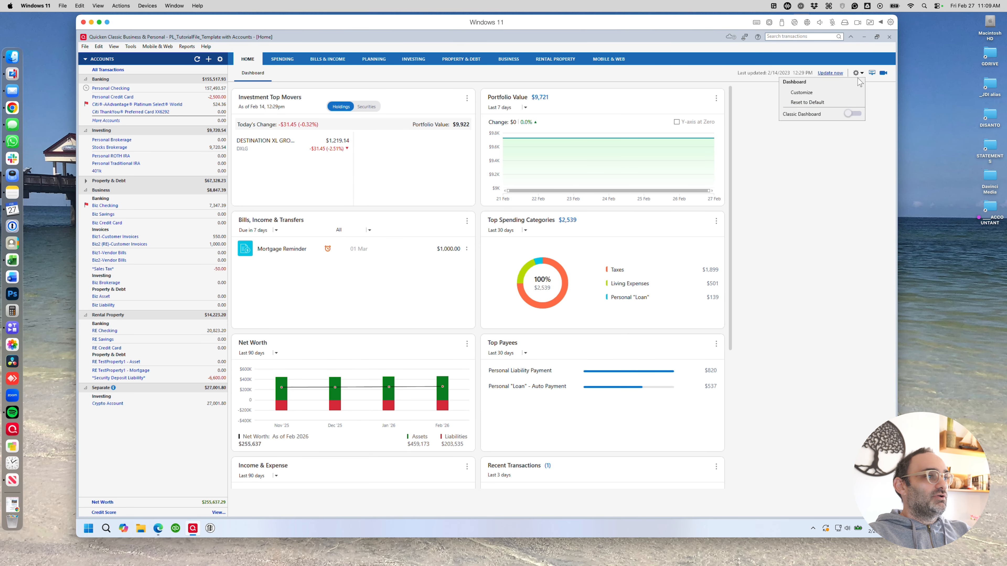
{"action": "left_click", "coordinate": [850, 117]}
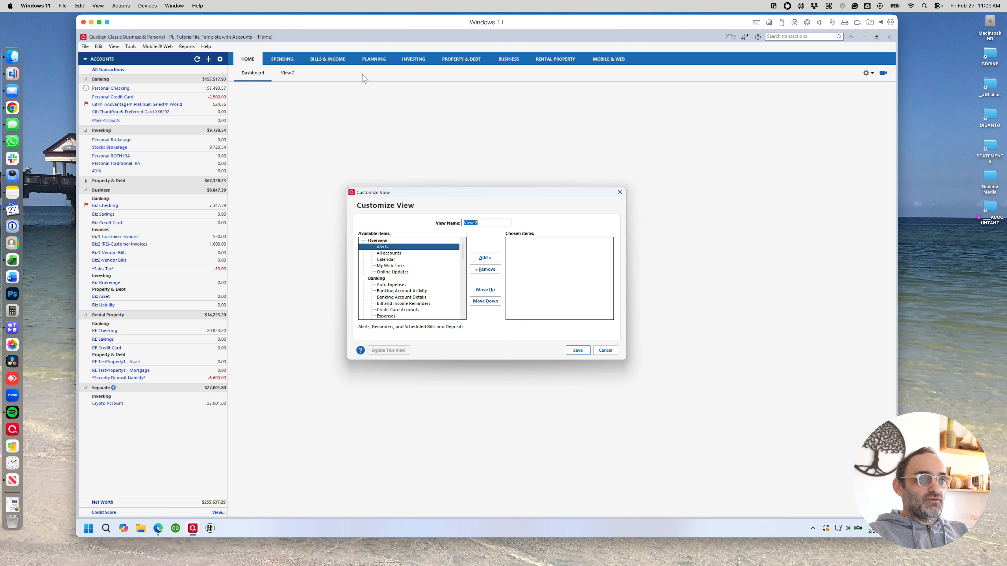
{"action": "type", "text": "Bill &"}
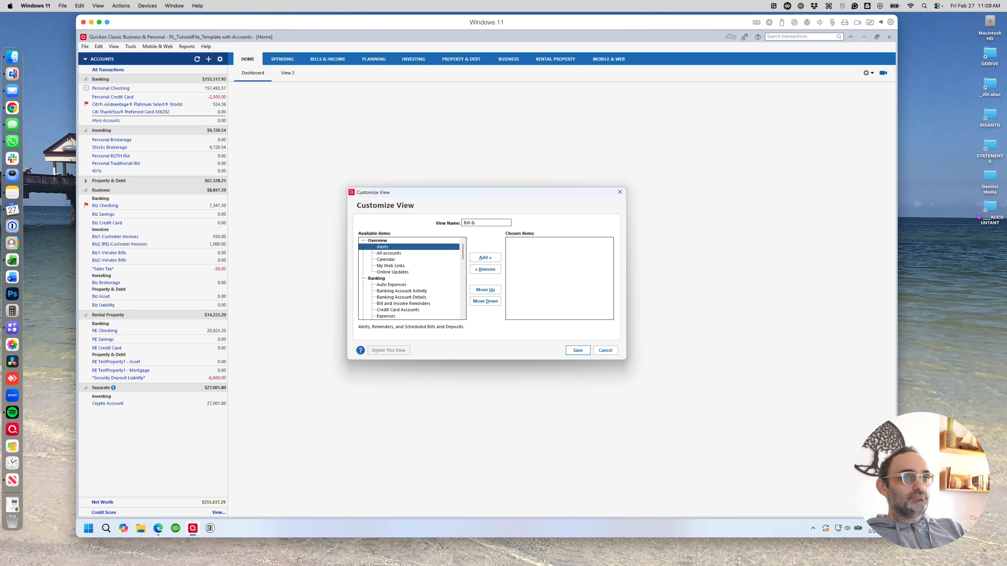
{"action": "left_click_drag", "start_coordinate": [480, 223], "coordinate": [453, 224]}
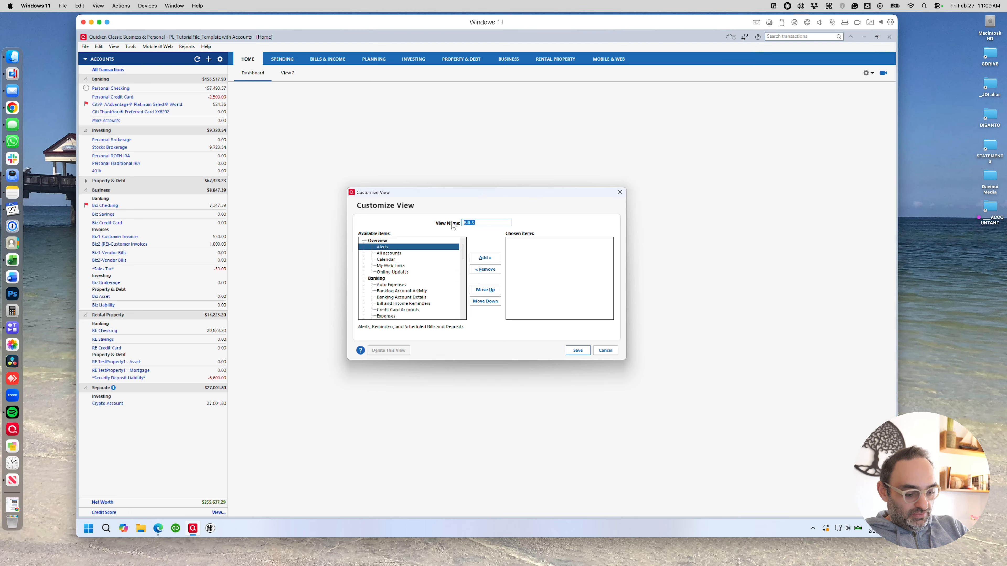
{"action": "type", "text": "Bill &"}
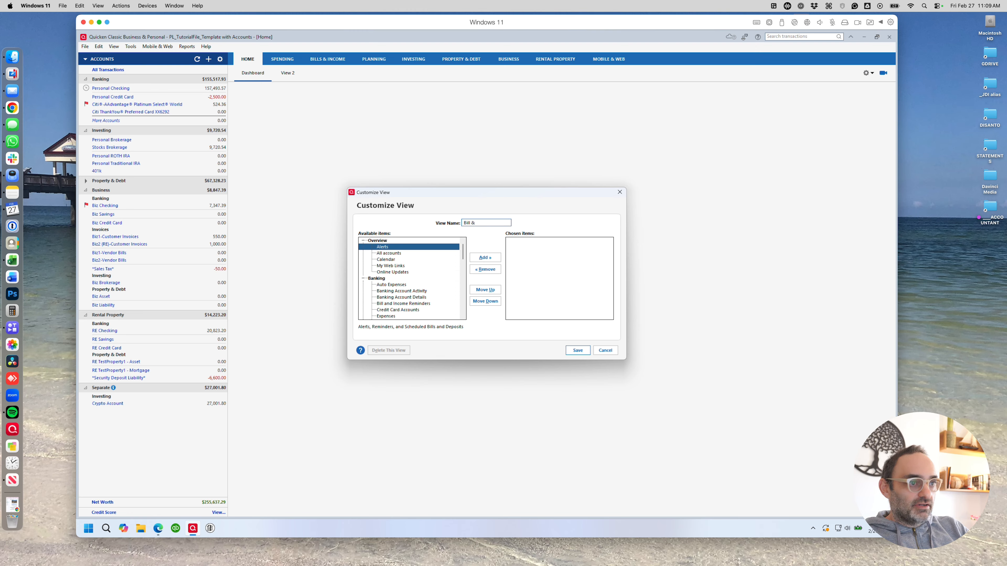
{"action": "type", "text": " Income"}
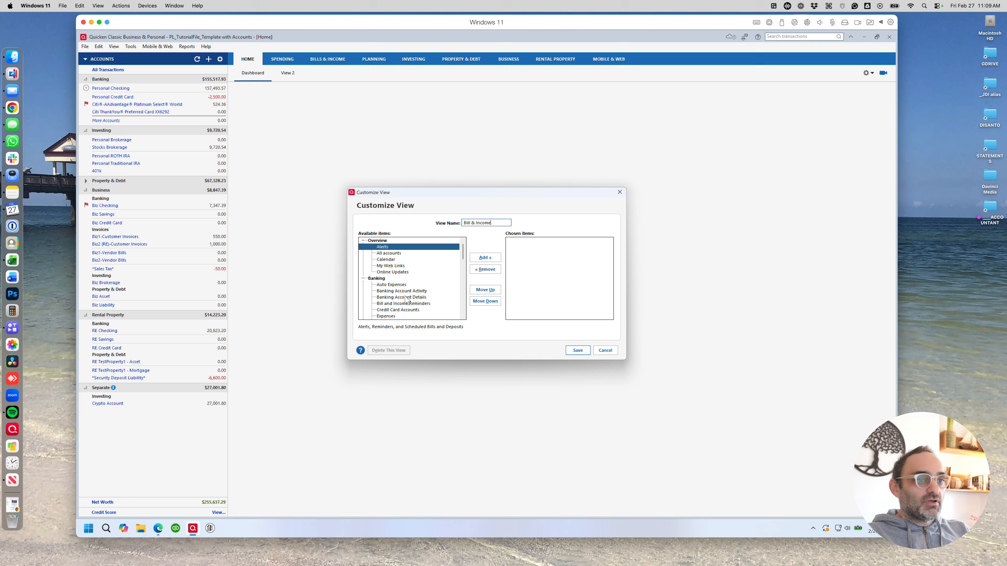
Add the Bill and Income Reminders item to the new view and save it.
{"action": "left_click", "coordinate": [394, 305]}
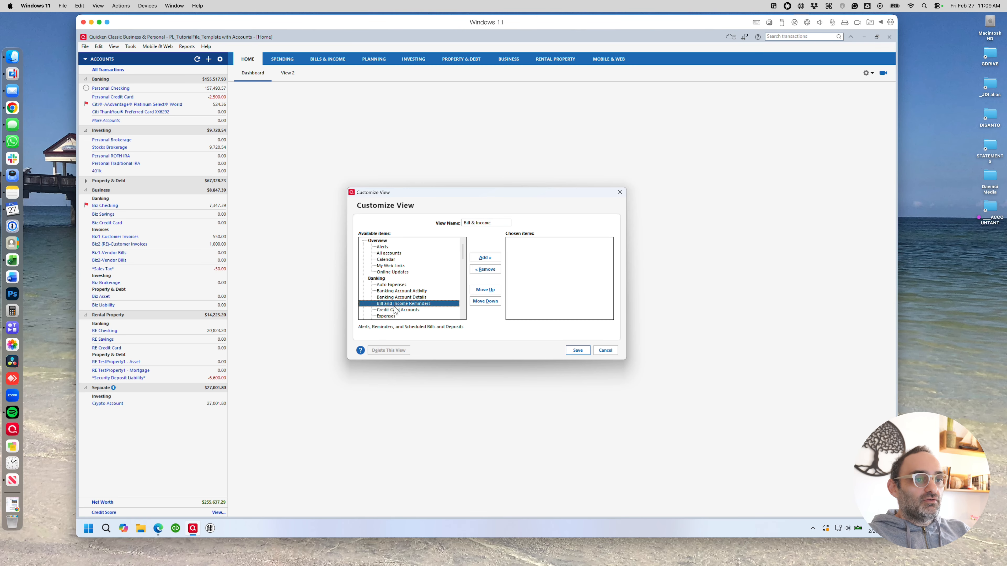
{"action": "left_click", "coordinate": [485, 258]}
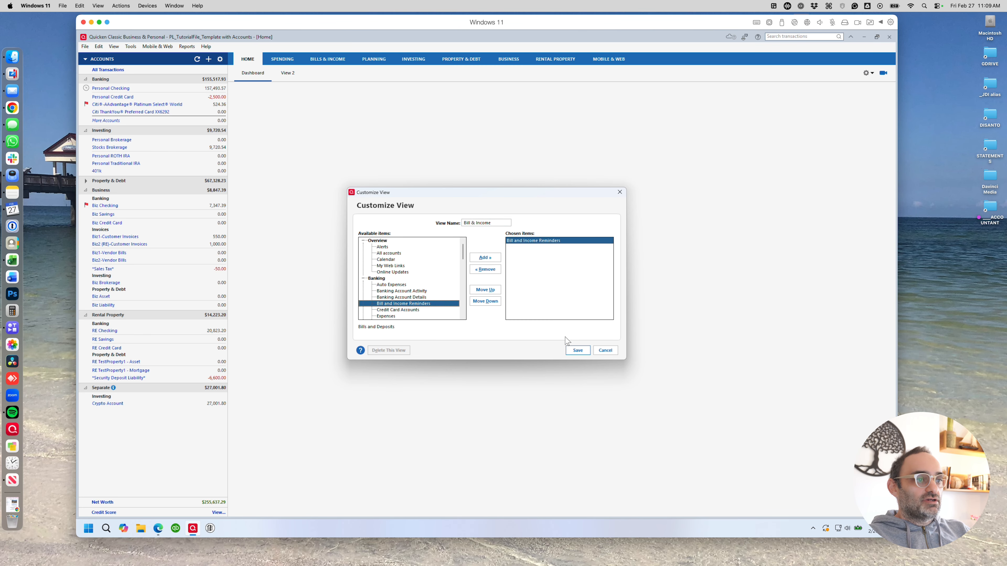
{"action": "left_click", "coordinate": [578, 351]}
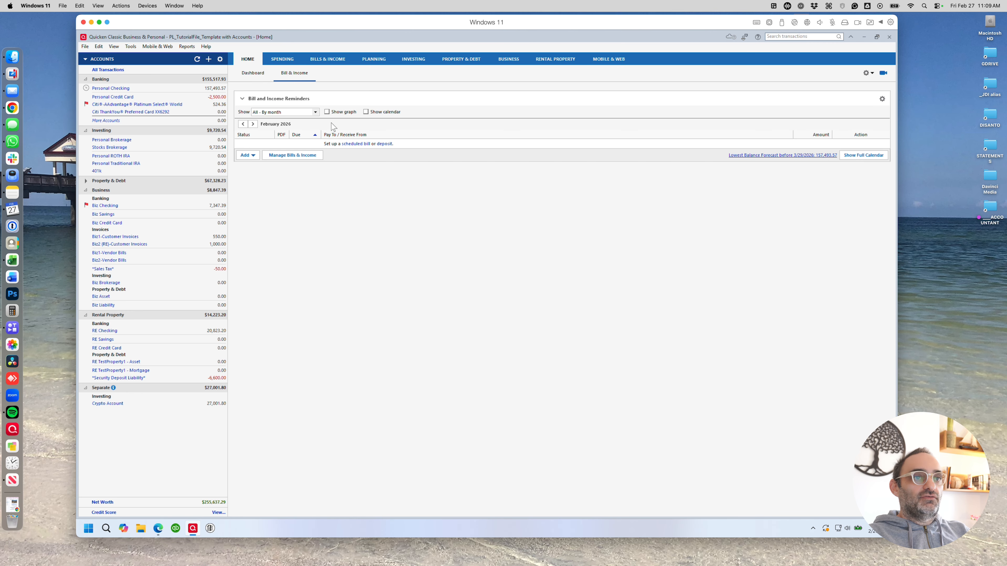
Preview the graph and calendar in the reminders view, hide both, and show all reminders by bills and deposits.
{"action": "left_click", "coordinate": [332, 113]}
{"action": "left_click", "coordinate": [366, 113]}
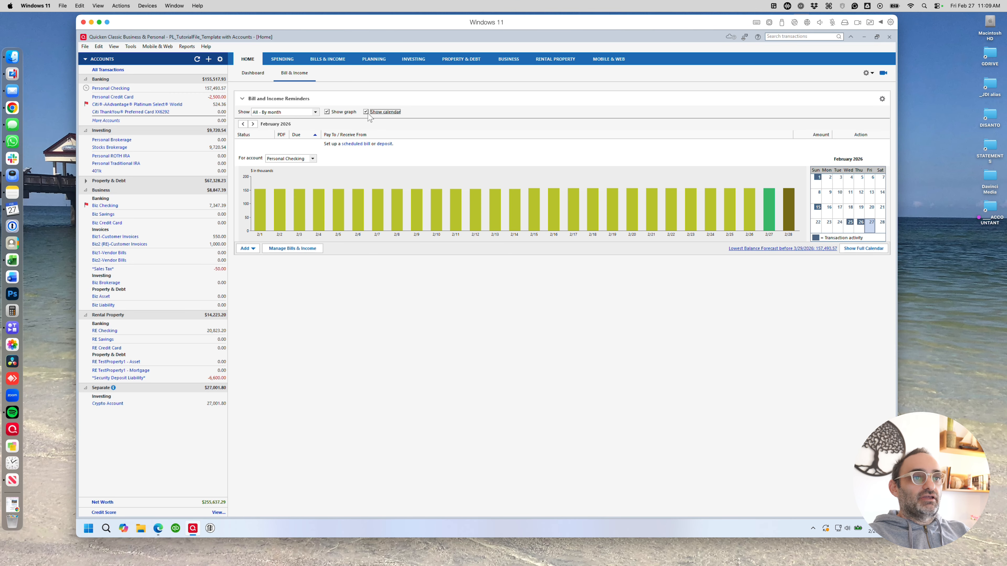
{"action": "left_click", "coordinate": [327, 112]}
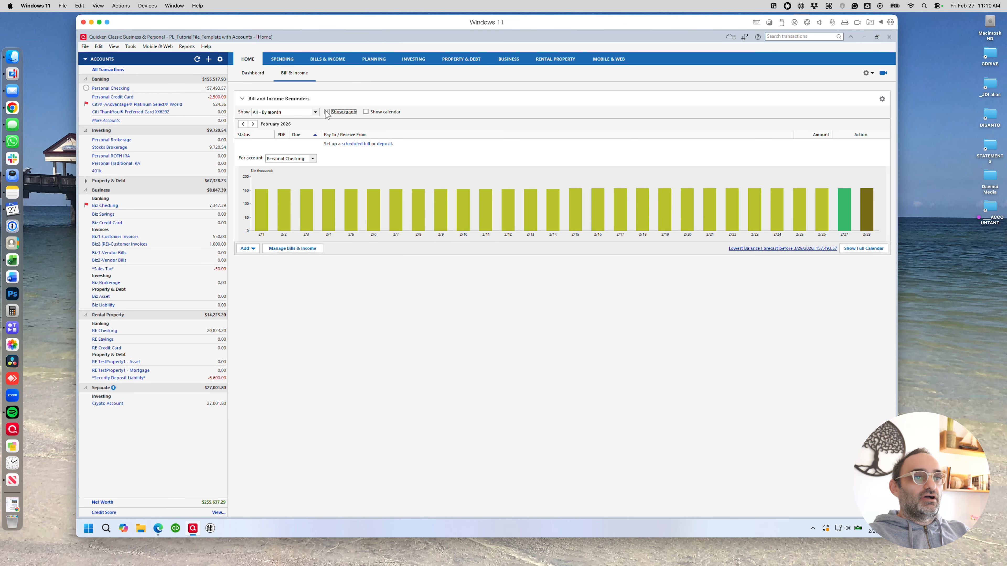
{"action": "left_click", "coordinate": [298, 112]}
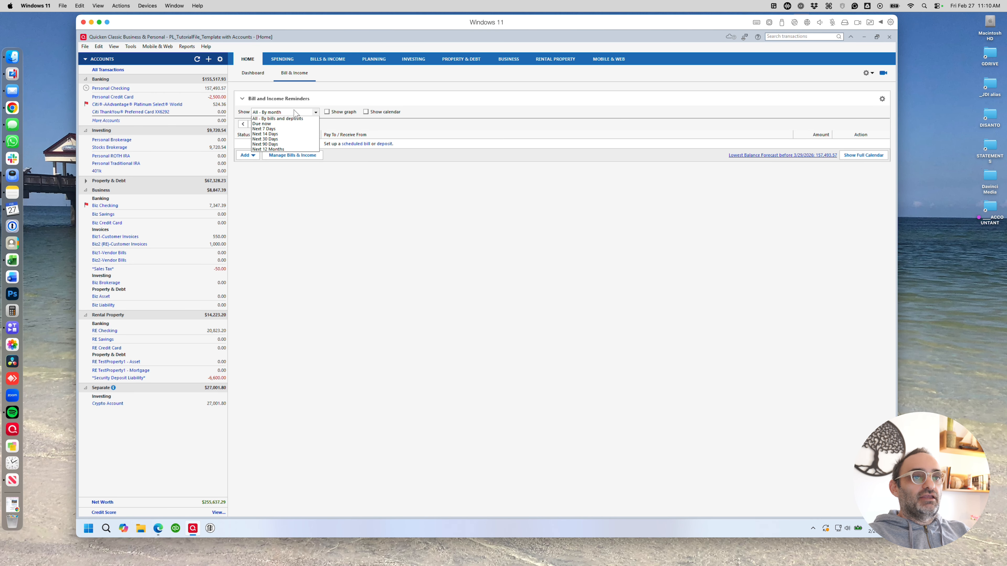
{"action": "left_click", "coordinate": [289, 125]}
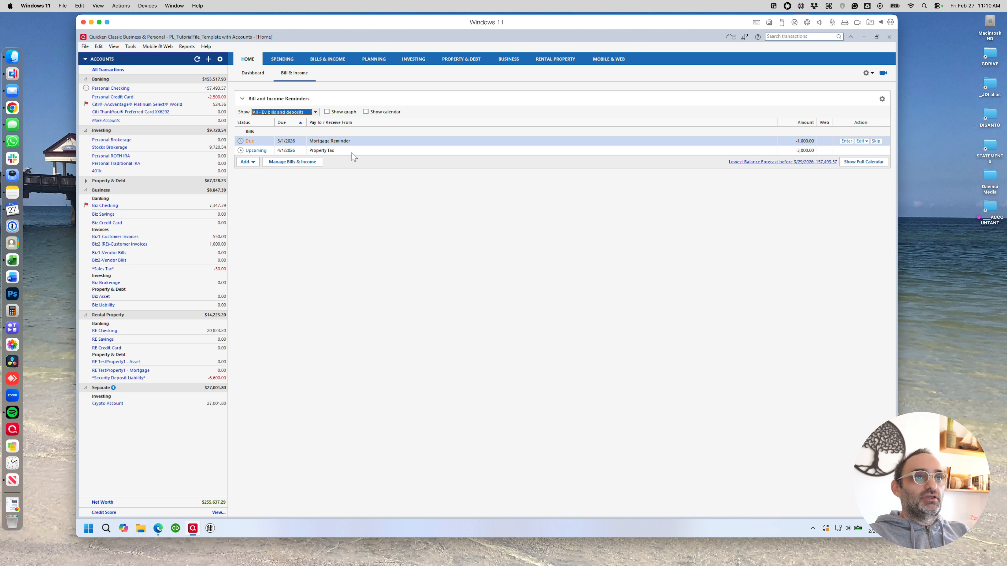
Start a new manual bill reminder in Bills & Income with "Property Tax 2" as the payee.
{"action": "left_click", "coordinate": [335, 60]}
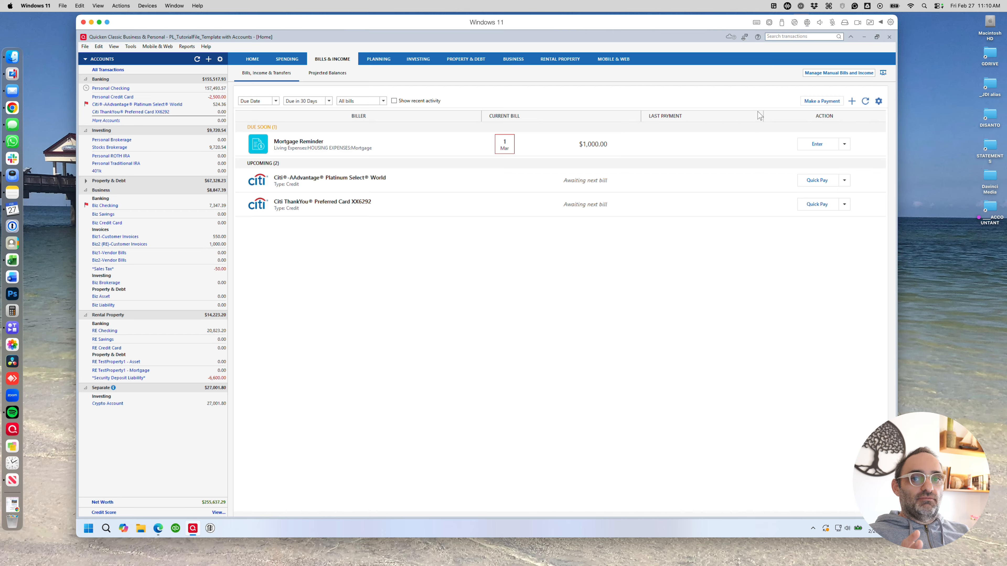
{"action": "left_click", "coordinate": [851, 101]}
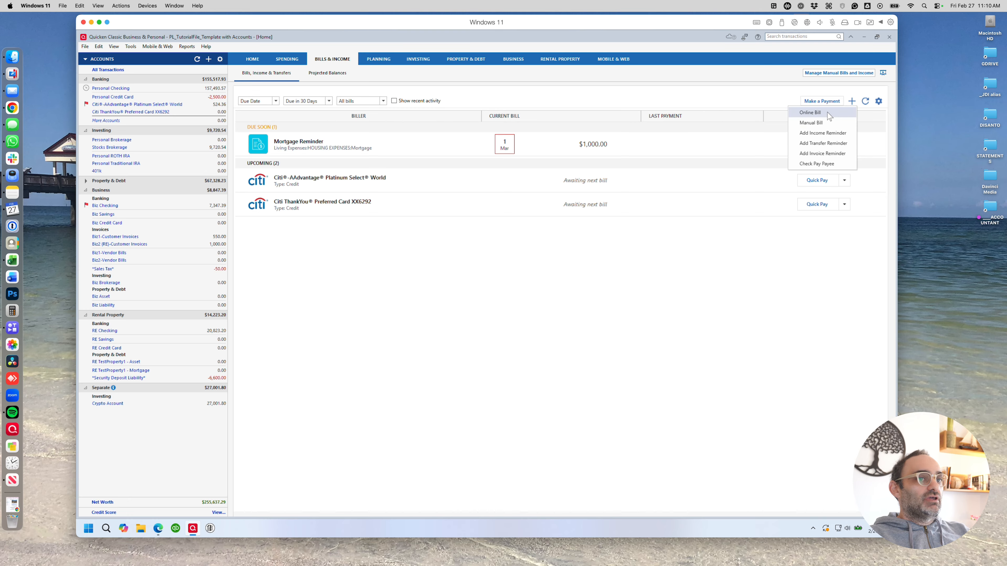
{"action": "left_click", "coordinate": [813, 123]}
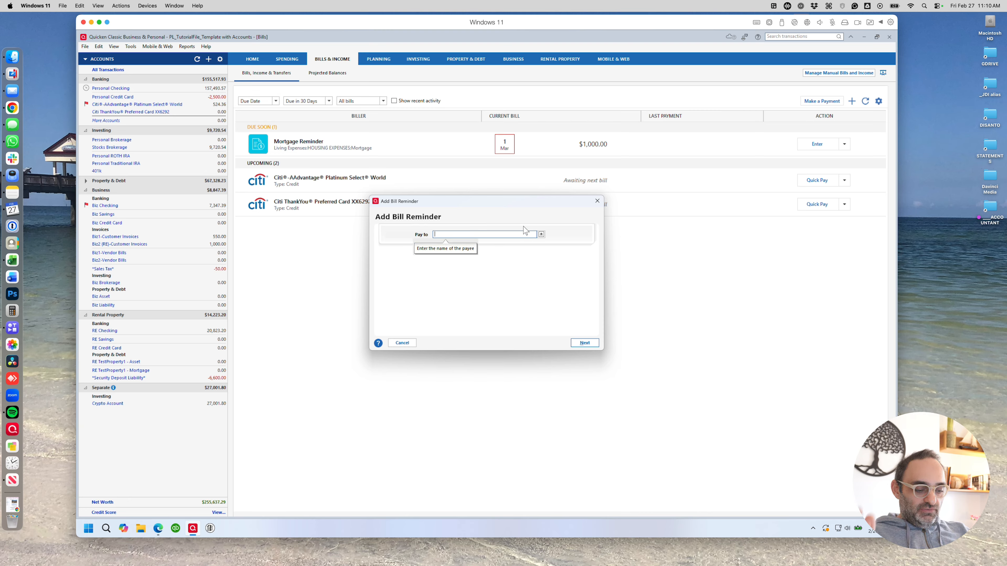
{"action": "type", "text": "Proper"}
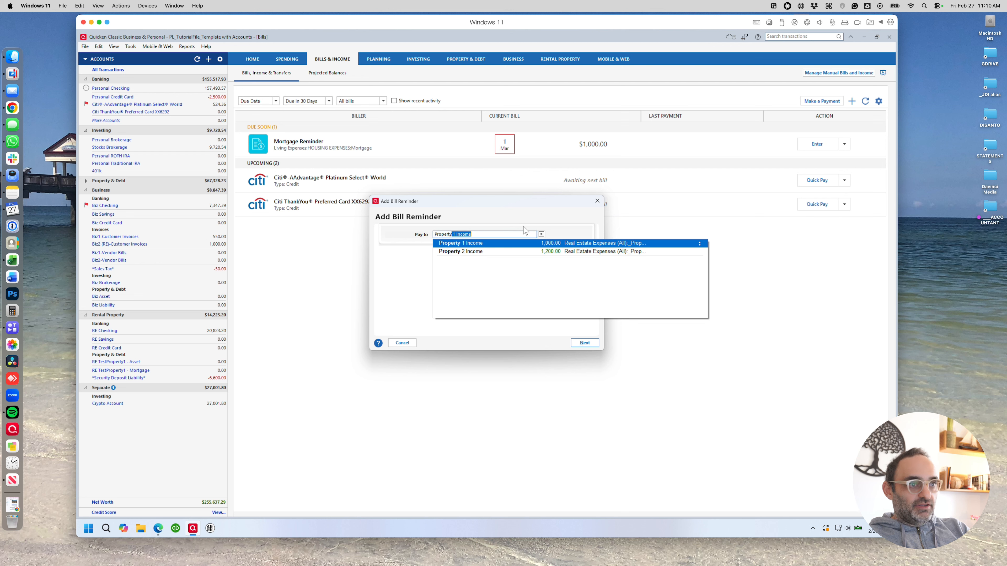
{"action": "type", "text": "ty Tx"}
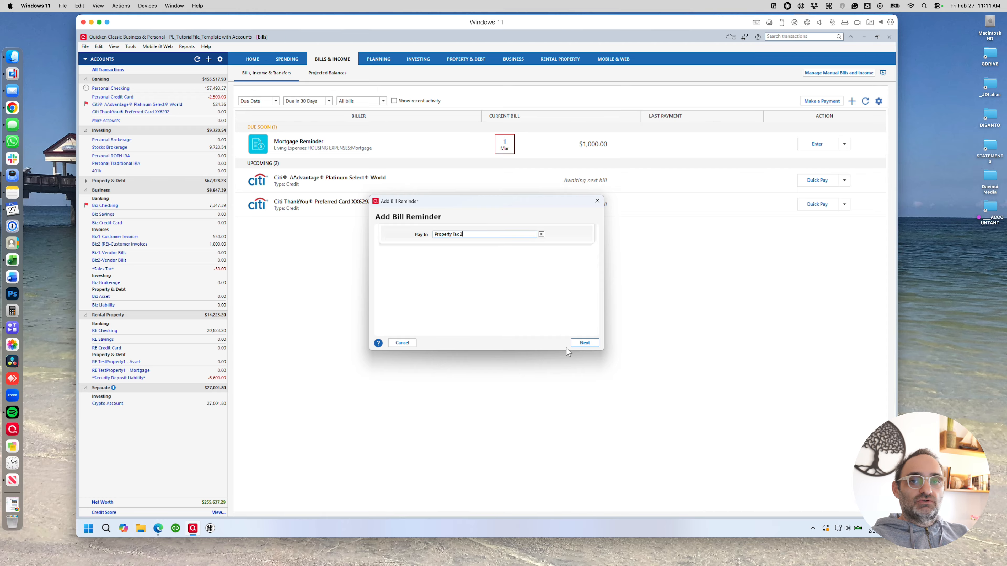
{"action": "left_click", "coordinate": [585, 342]}
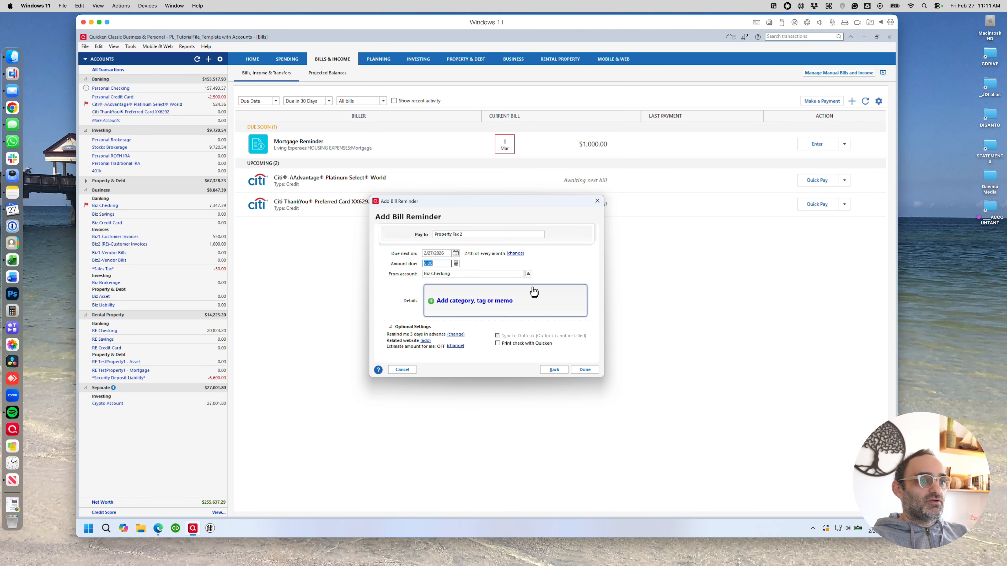
Set the bill reminder's next due date to 6/1/2026.
{"action": "left_click", "coordinate": [456, 253]}
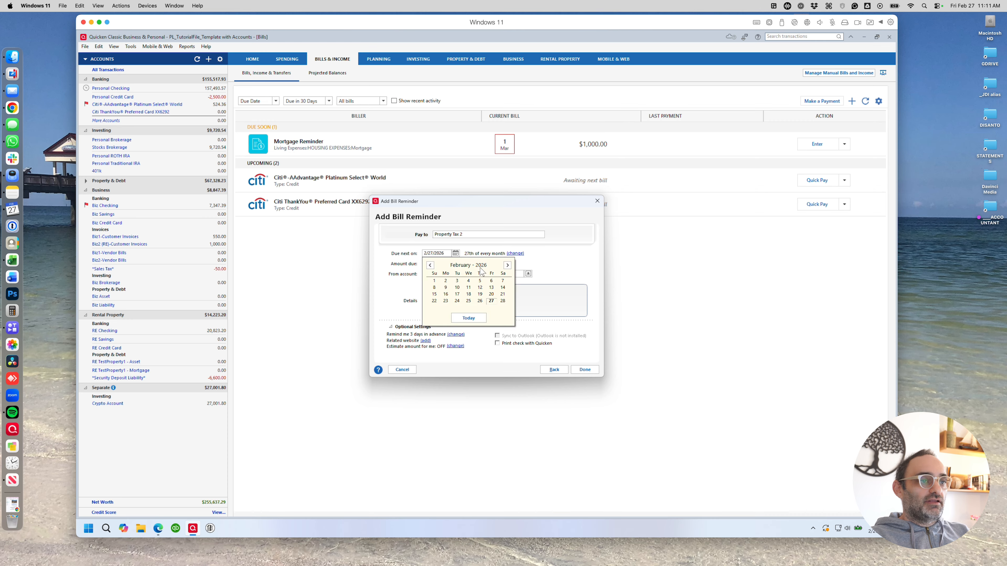
{"action": "left_click", "coordinate": [508, 265]}
{"action": "left_click", "coordinate": [508, 264]}
{"action": "left_click", "coordinate": [507, 265]}
{"action": "left_click", "coordinate": [508, 265]}
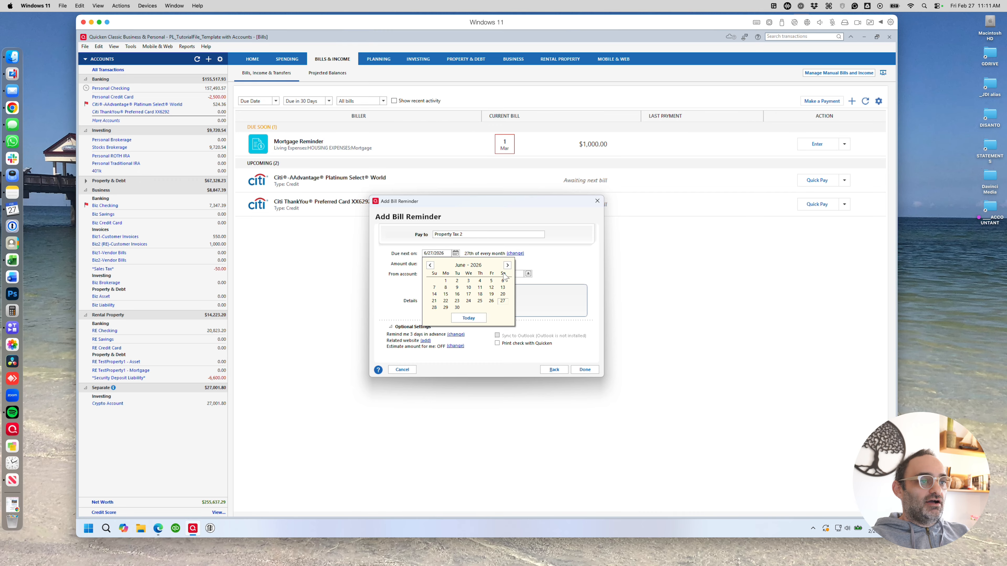
{"action": "left_click", "coordinate": [445, 280]}
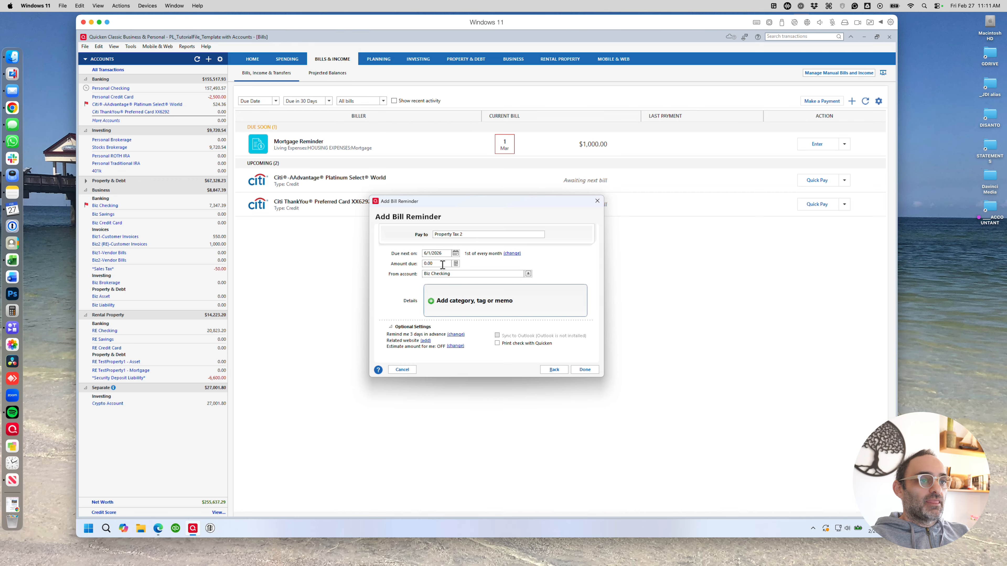
Set the amount due to 2,000.00 and choose Personal Checking as the account the bill is paid from.
{"action": "left_click_drag", "start_coordinate": [442, 264], "coordinate": [406, 260]}
{"action": "type", "text": "2000"}
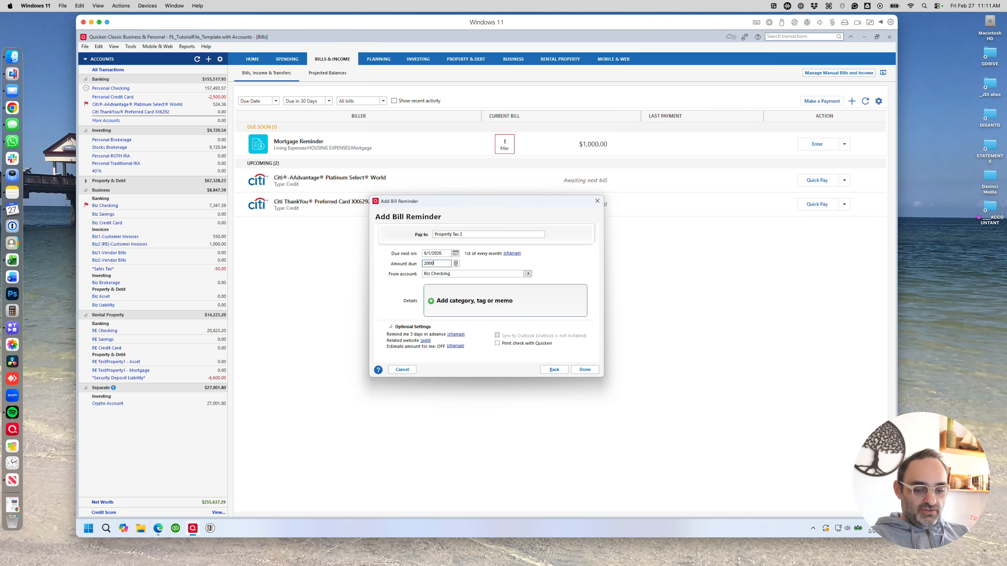
{"action": "key", "text": "Tab"}
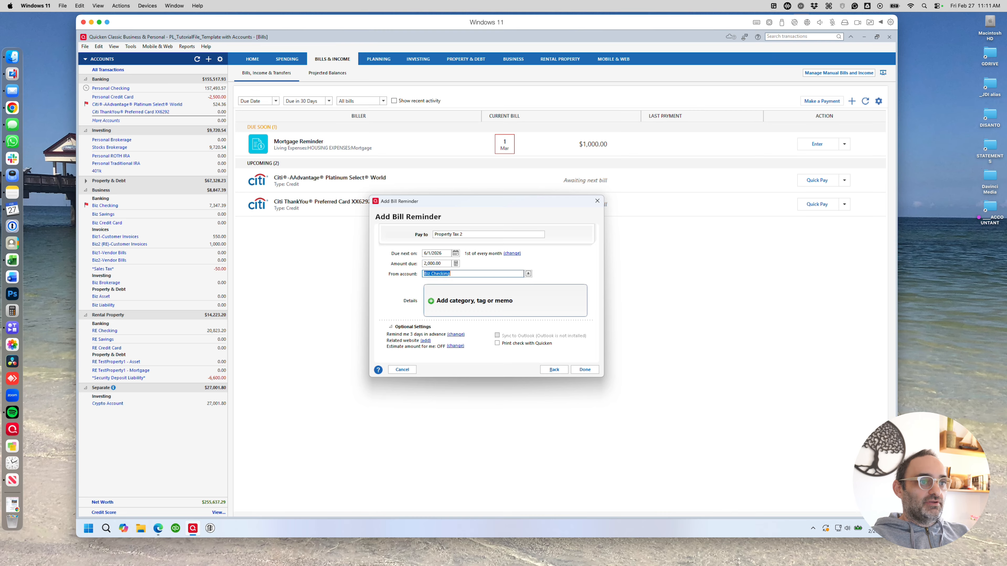
{"action": "left_click", "coordinate": [528, 274]}
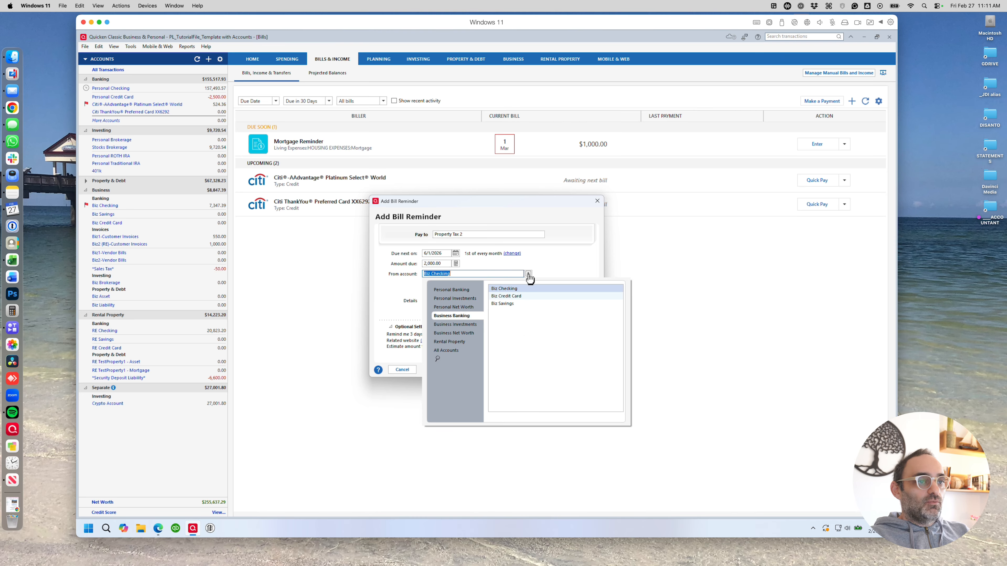
{"action": "left_click", "coordinate": [457, 293]}
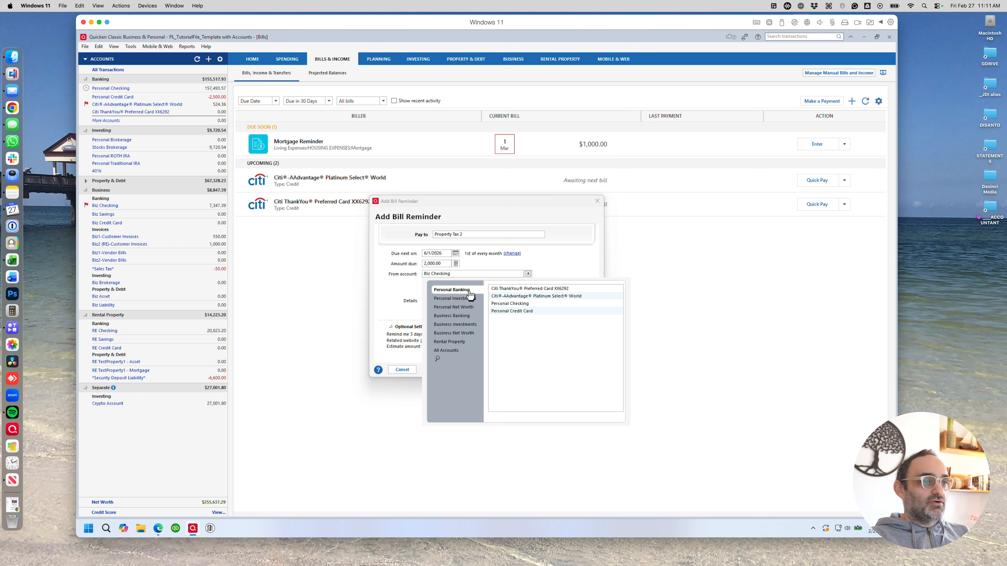
{"action": "left_click", "coordinate": [527, 304]}
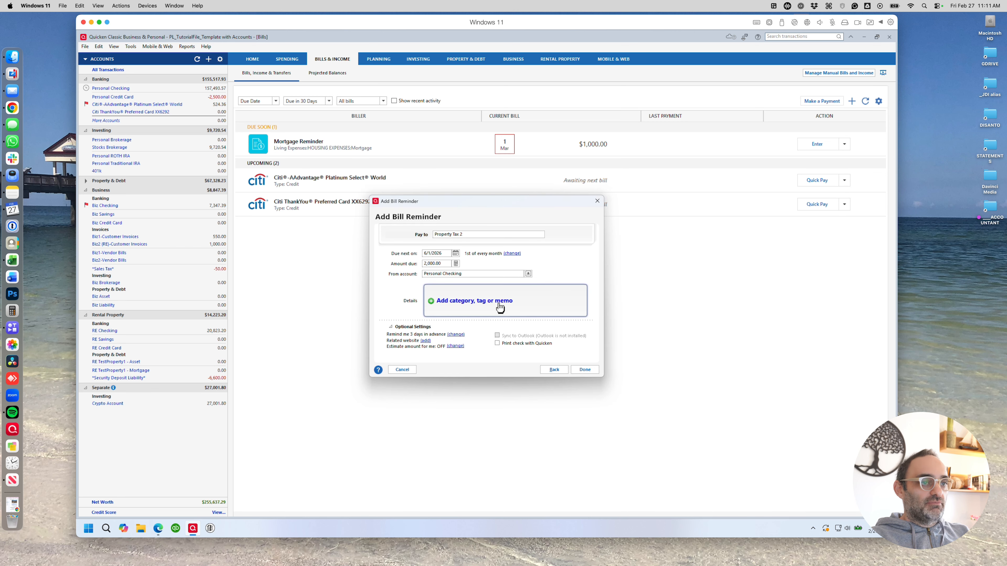
Assign the Property Tax category under HOUSING EXPENSES to the bill reminder.
{"action": "left_click", "coordinate": [468, 307]}
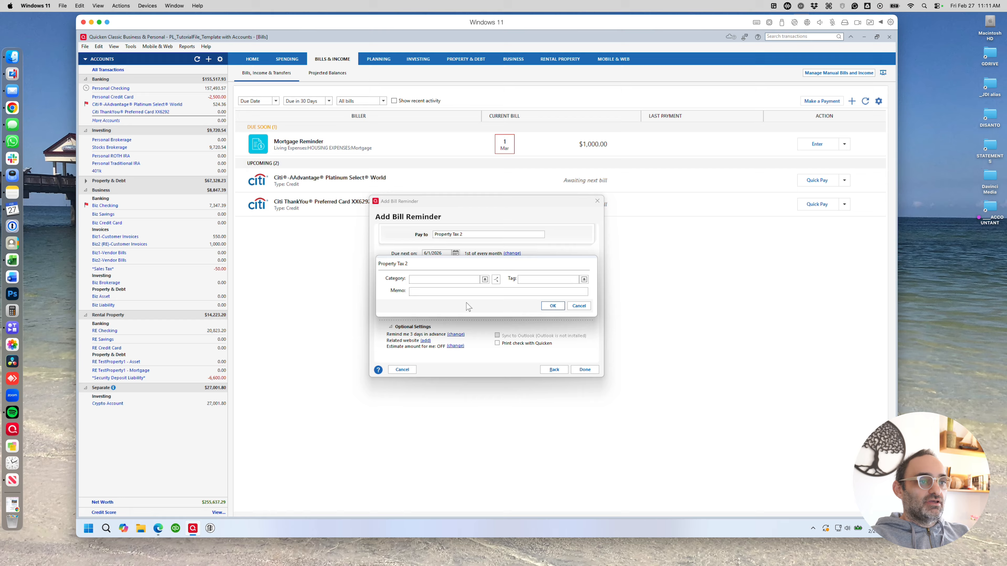
{"action": "left_click", "coordinate": [453, 280]}
{"action": "type", "text": "m"}
{"action": "key", "text": "BackSpace"}
{"action": "key", "text": "BackSpace"}
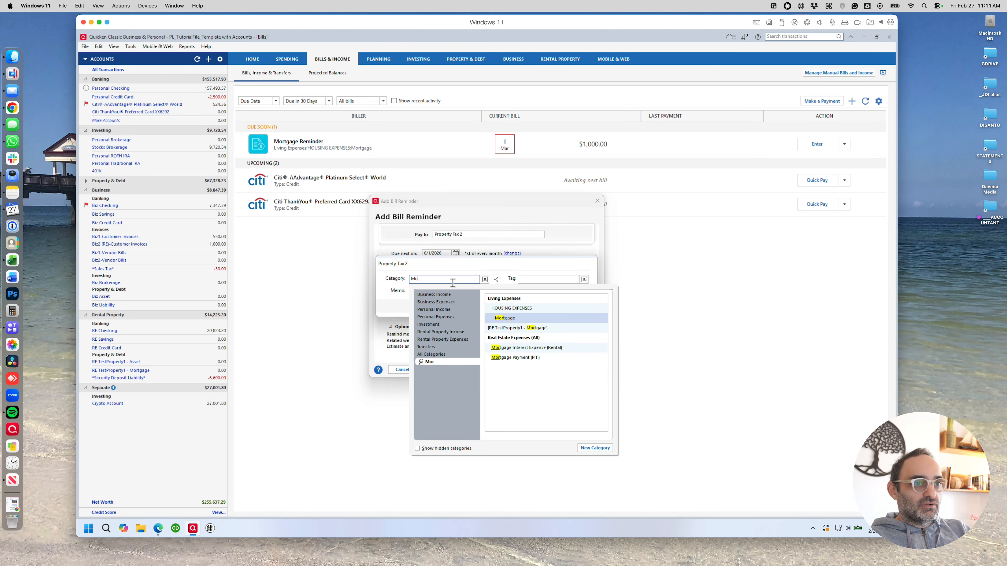
{"action": "type", "text": "perty Tax"}
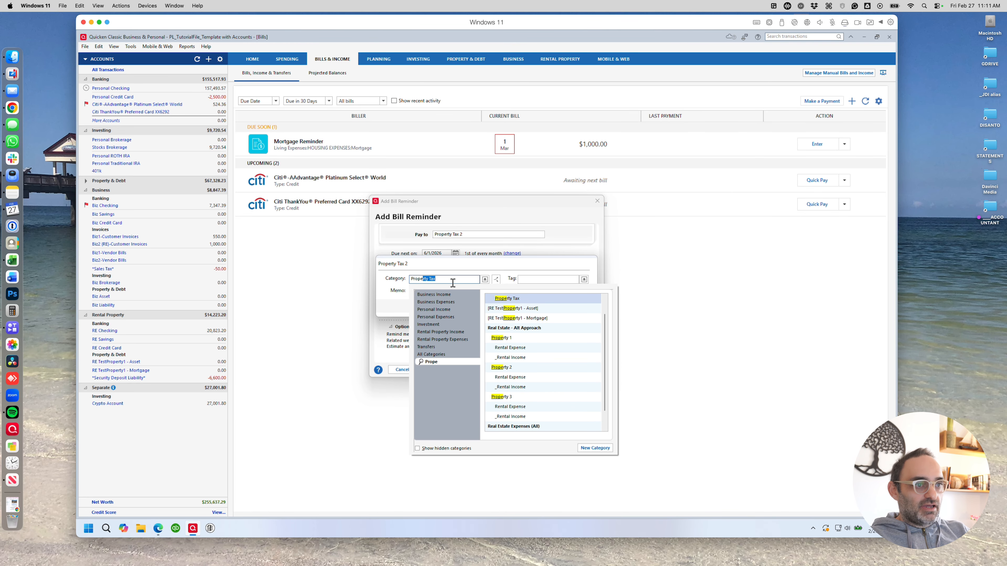
{"action": "left_click", "coordinate": [496, 300]}
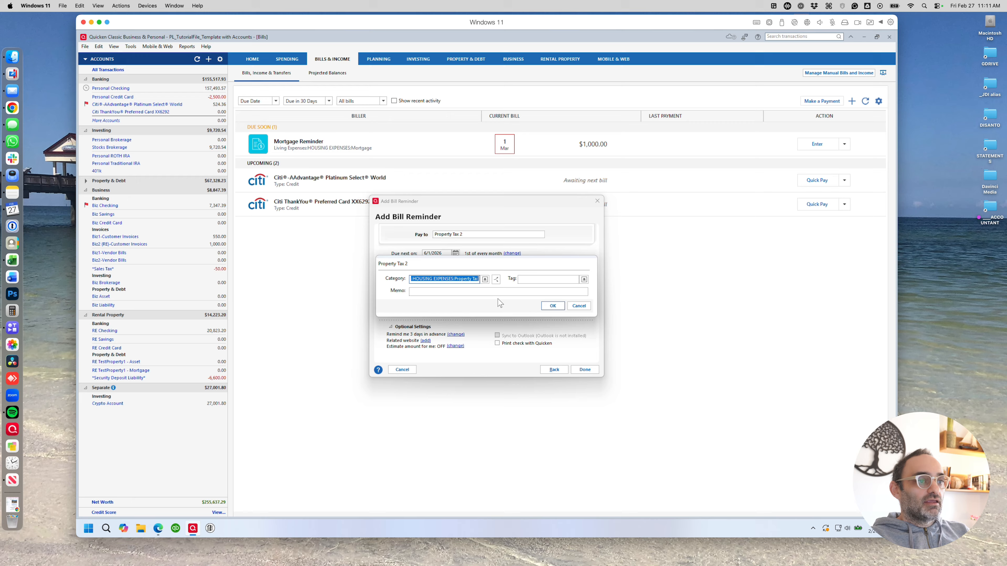
{"action": "left_click", "coordinate": [543, 307]}
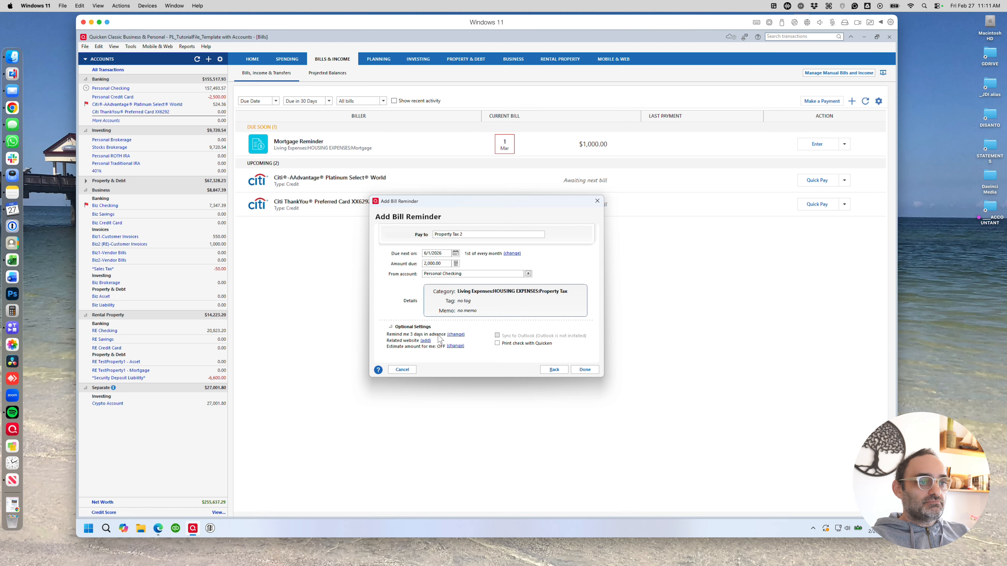
Open the reminder timing options and set the advance notice to 10 days.
{"action": "left_click", "coordinate": [455, 334]}
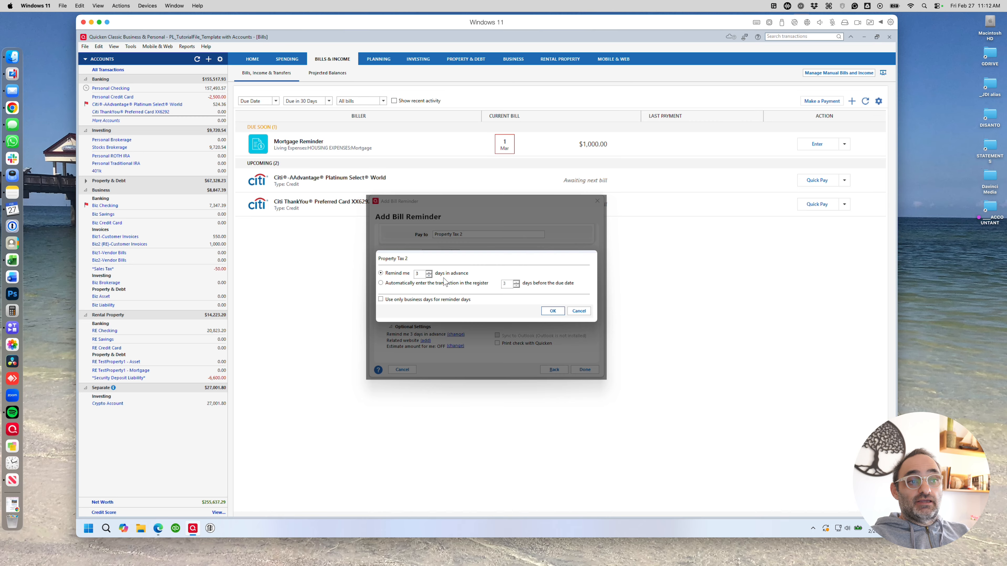
{"action": "left_click", "coordinate": [429, 273]}
{"action": "left_click", "coordinate": [429, 273]}
{"action": "left_click", "coordinate": [429, 273]}
{"action": "left_click", "coordinate": [429, 273]}
{"action": "left_click", "coordinate": [429, 273]}
{"action": "left_click", "coordinate": [429, 273]}
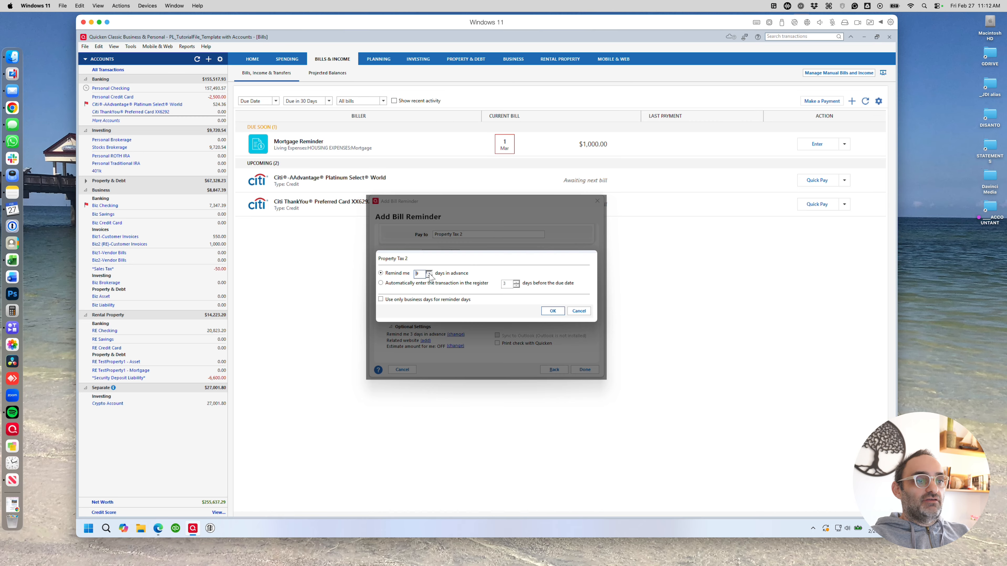
{"action": "left_click", "coordinate": [430, 273]}
Have the transaction entered automatically in the register 20 days before the due date.
{"action": "left_click", "coordinate": [381, 283]}
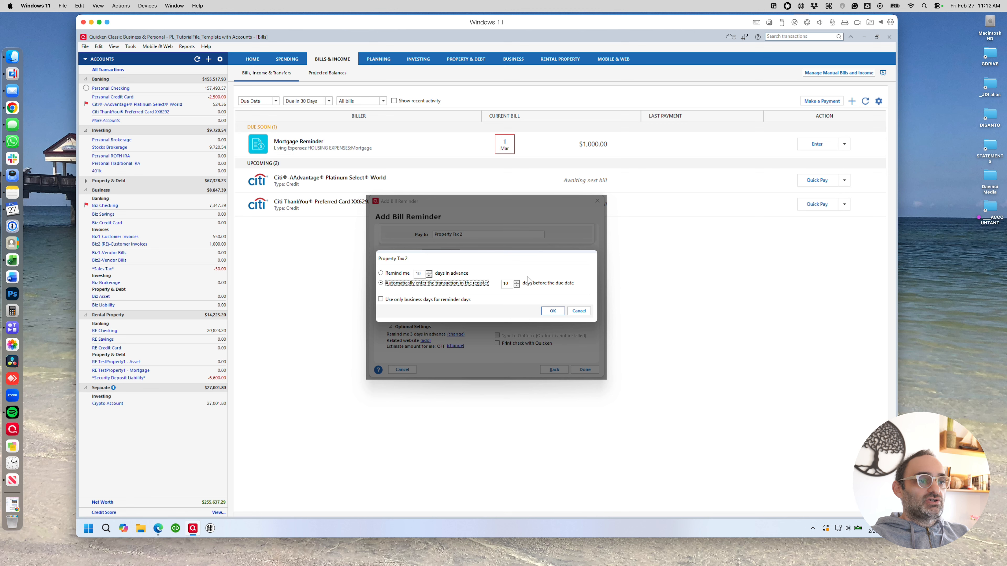
{"action": "left_click", "coordinate": [507, 283]}
{"action": "double_click", "coordinate": [507, 283]}
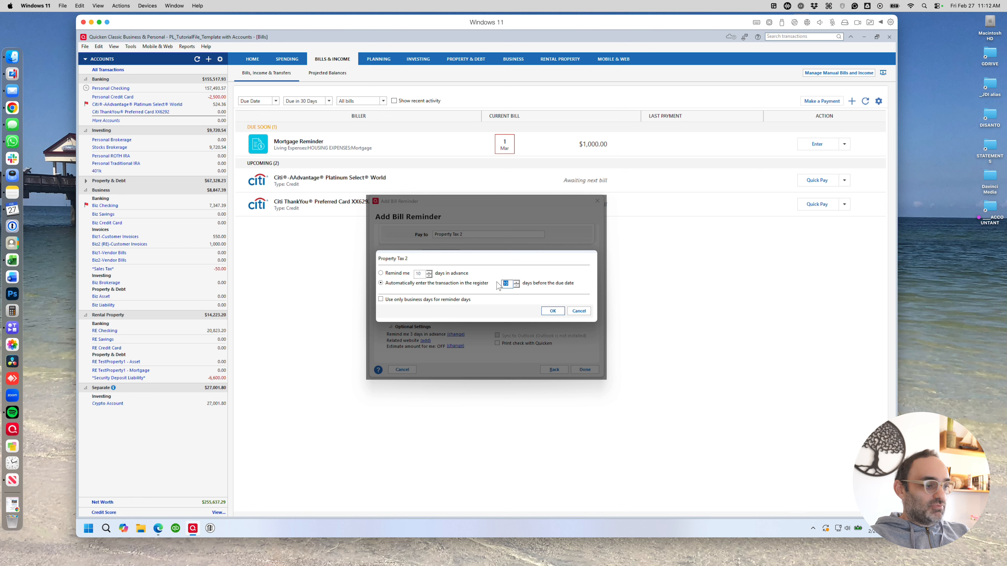
{"action": "type", "text": "20"}
{"action": "key", "text": "Tab"}
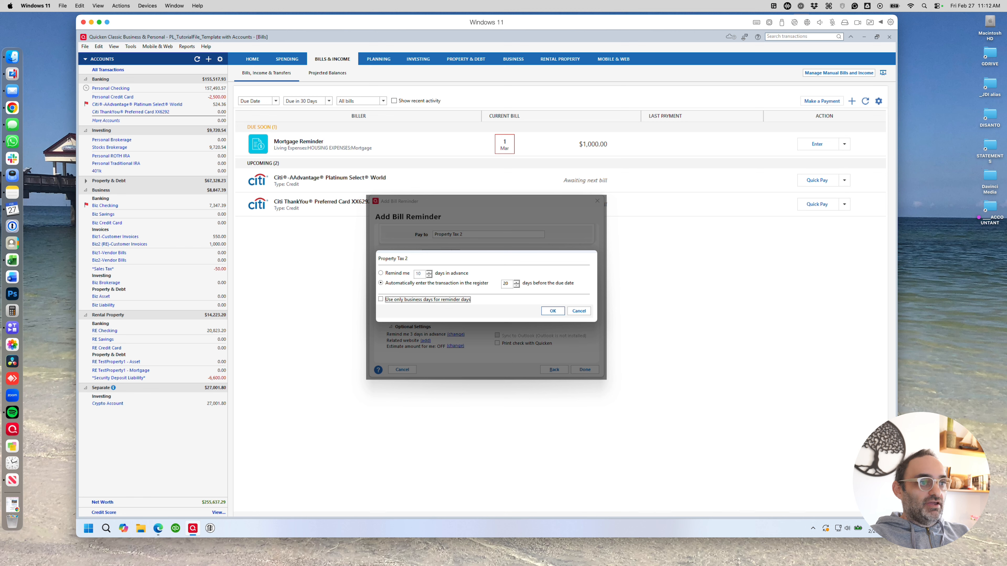
{"action": "left_click", "coordinate": [551, 312]}
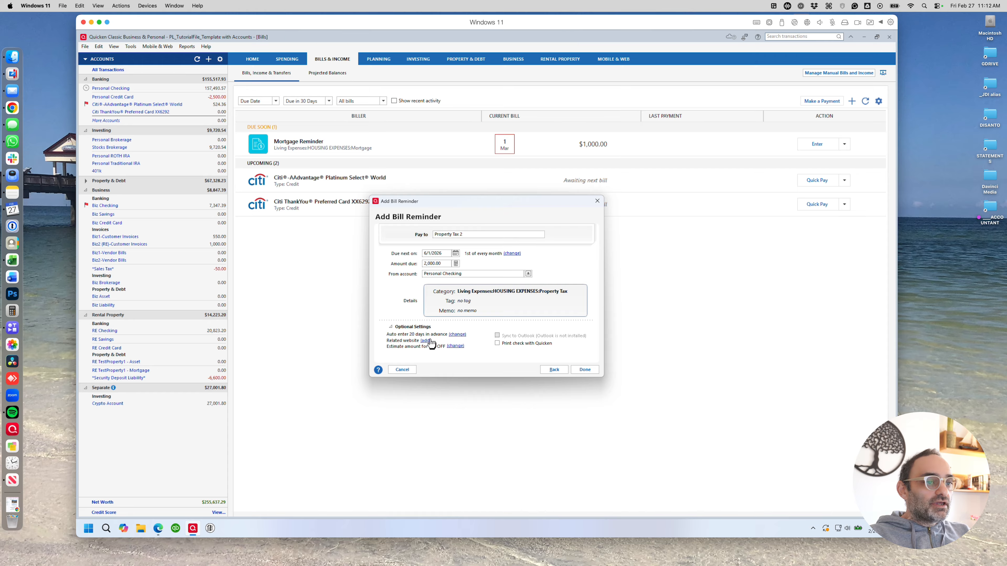
Set the bill's frequency to Only once and save the reminder without check printing.
{"action": "left_click", "coordinate": [512, 254]}
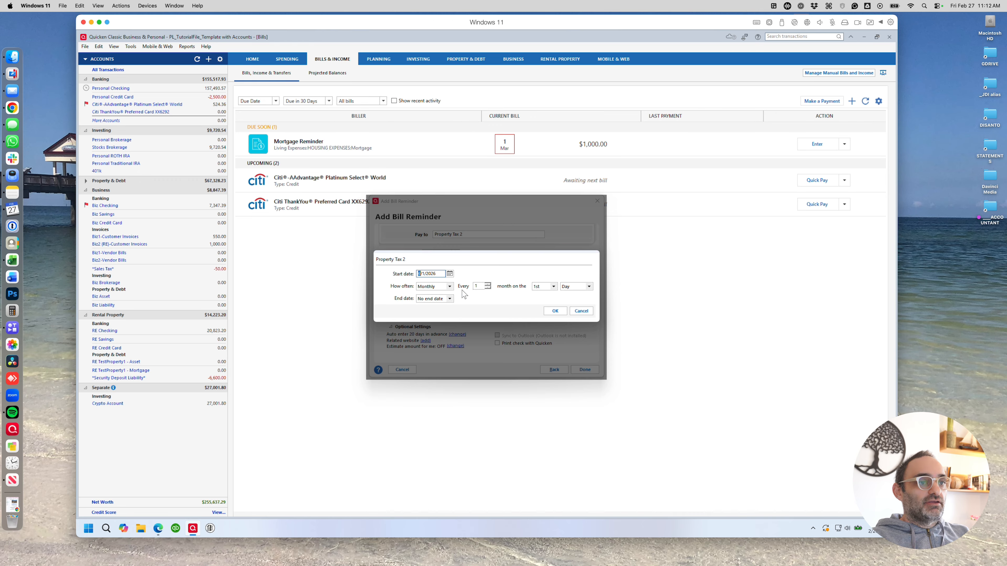
{"action": "left_click", "coordinate": [449, 286]}
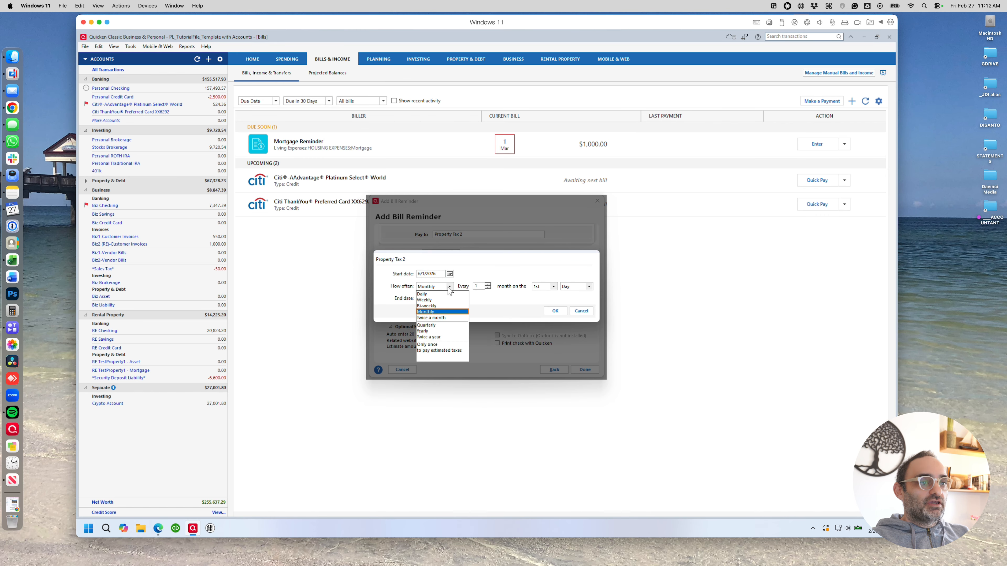
{"action": "left_click", "coordinate": [435, 345]}
{"action": "left_click", "coordinate": [556, 312]}
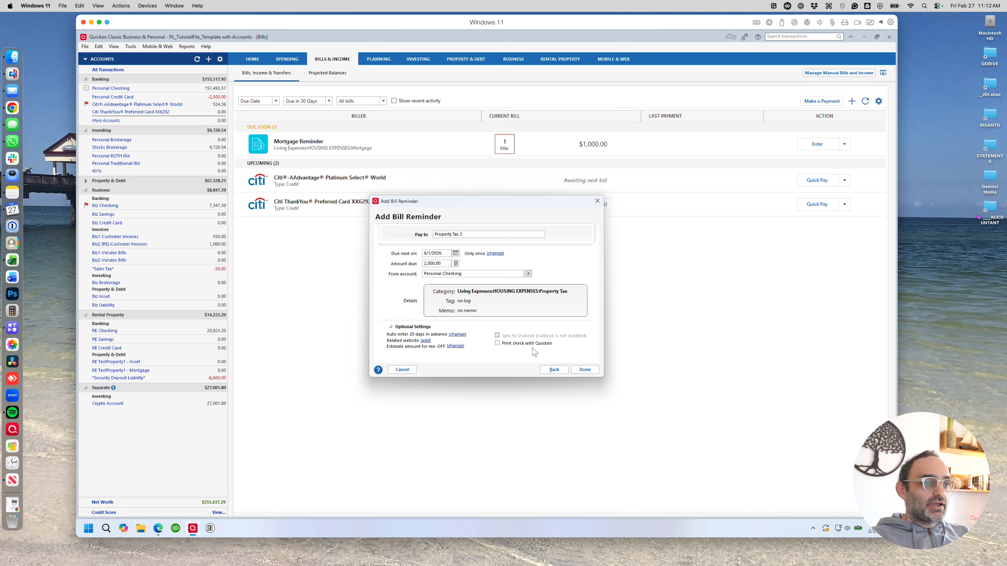
{"action": "left_click", "coordinate": [497, 343]}
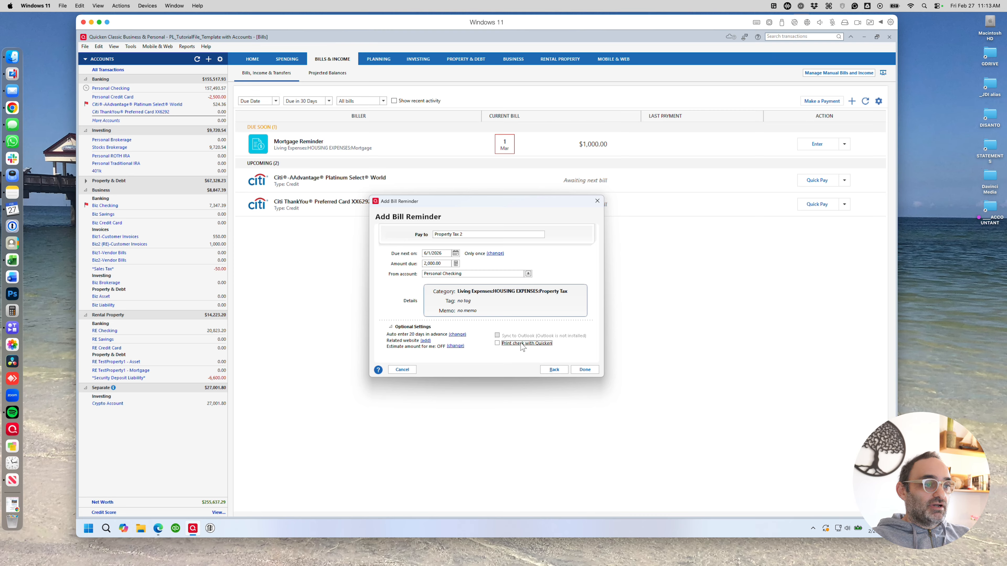
{"action": "left_click", "coordinate": [583, 373]}
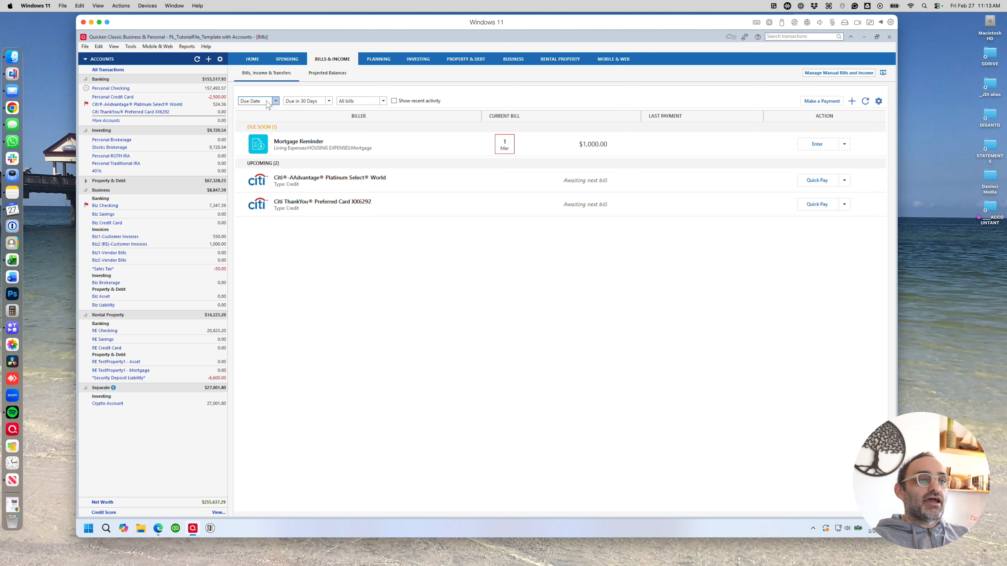
Show bills due in 12 months and review the upcoming mortgage and property tax reminders.
{"action": "left_click", "coordinate": [290, 103]}
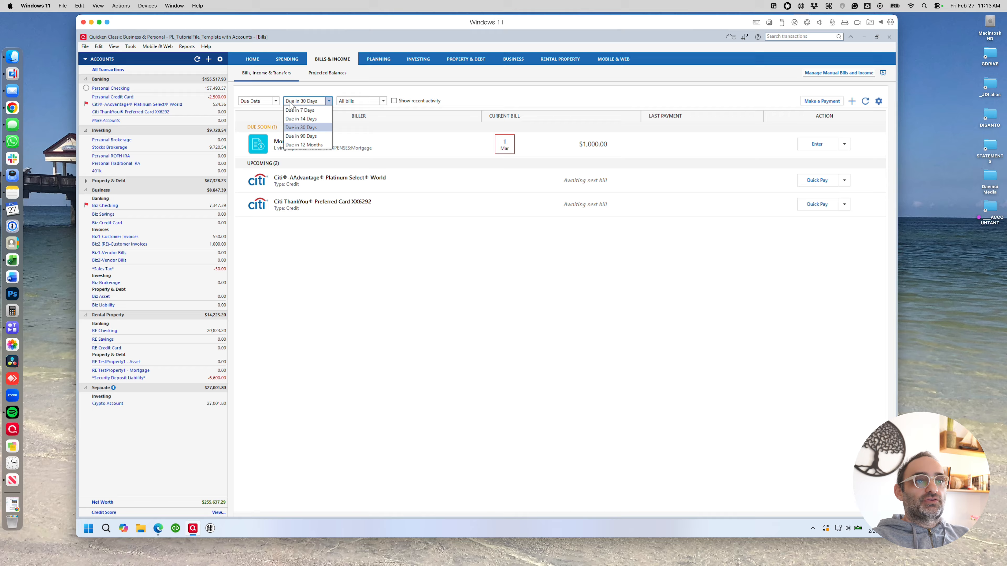
{"action": "left_click", "coordinate": [309, 145]}
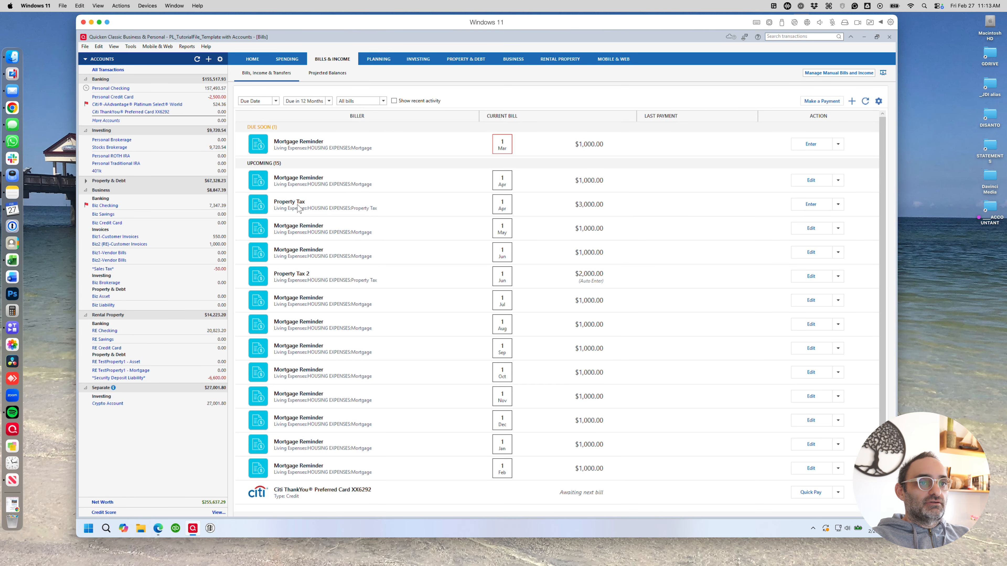
{"action": "left_click", "coordinate": [361, 206]}
{"action": "left_click", "coordinate": [368, 229]}
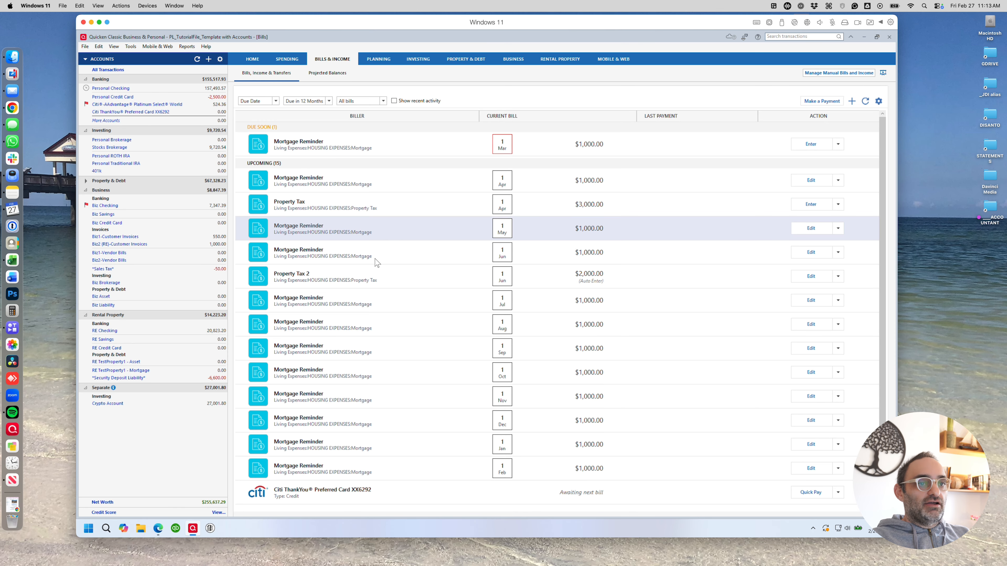
{"action": "scroll", "coordinate": [378, 265], "scroll_direction": "down", "scroll_amount": 1}
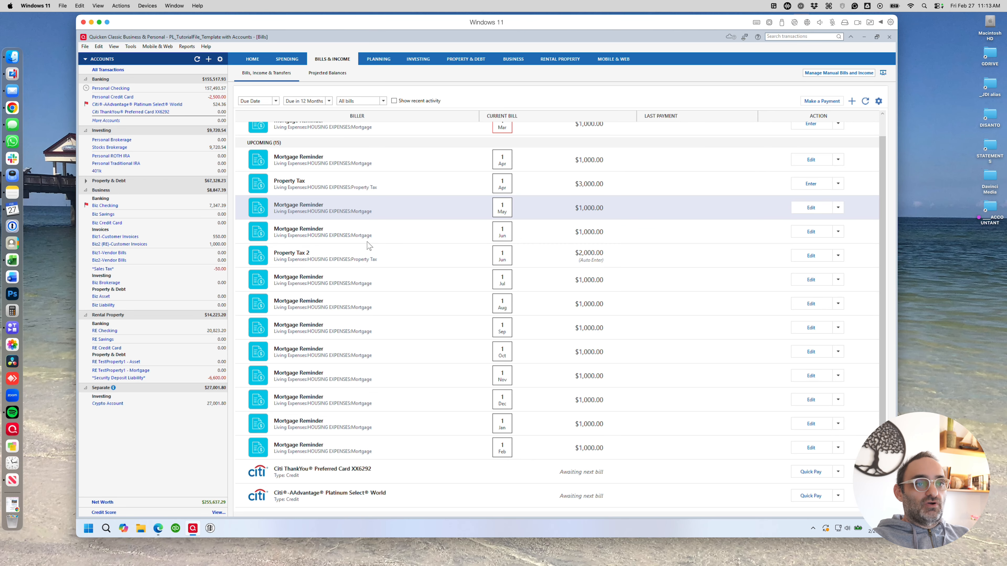
{"action": "scroll", "coordinate": [373, 250], "scroll_direction": "up", "scroll_amount": 1}
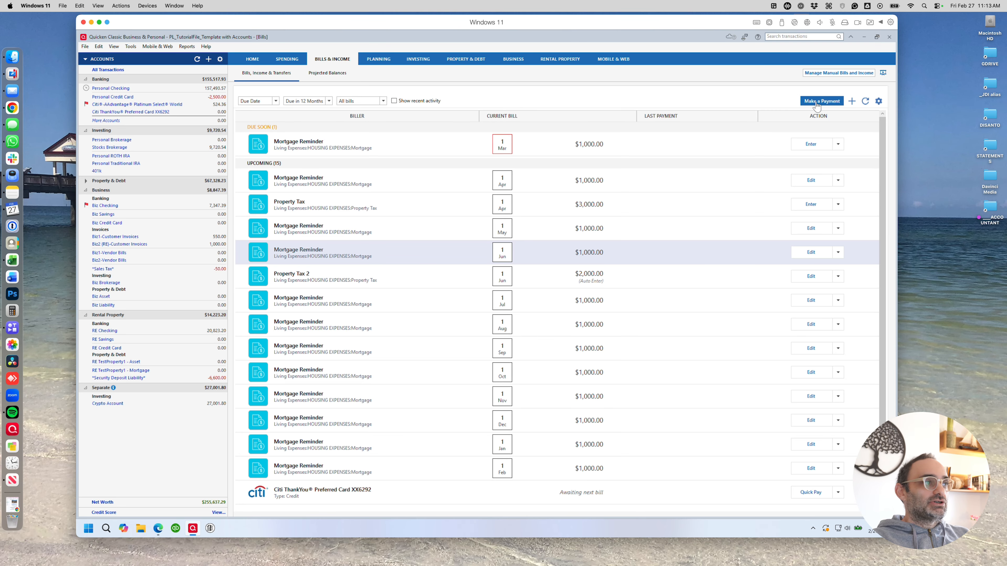
Start a new manual bill reminder with "Mortgage Reminder" as the payee.
{"action": "left_click", "coordinate": [851, 101]}
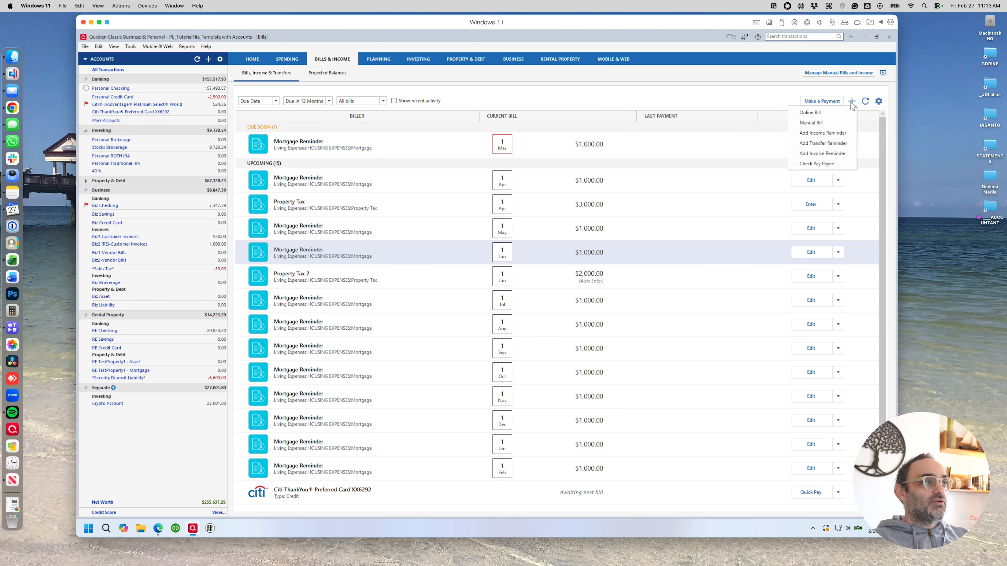
{"action": "left_click", "coordinate": [821, 123]}
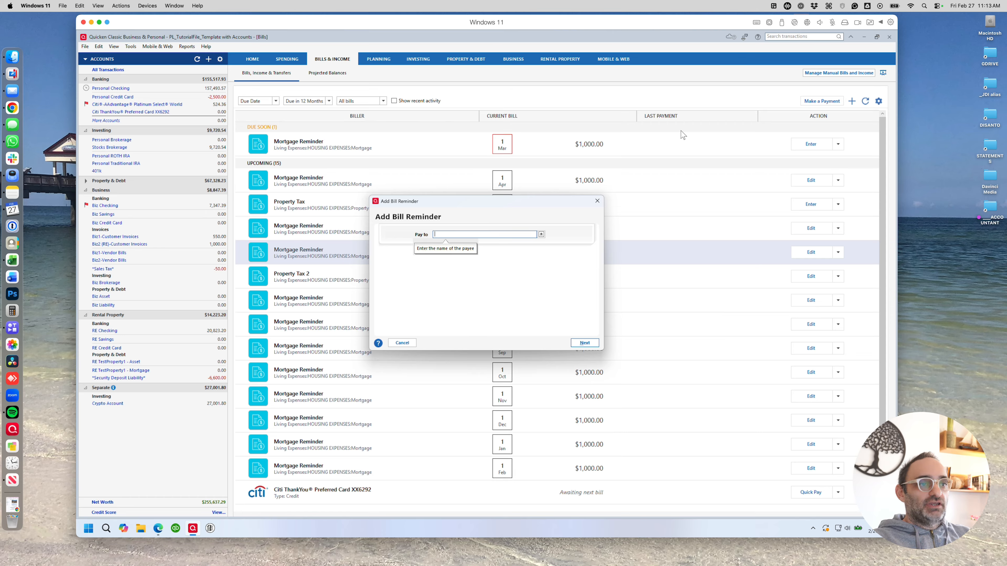
{"action": "type", "text": "Mortgage Reminder"}
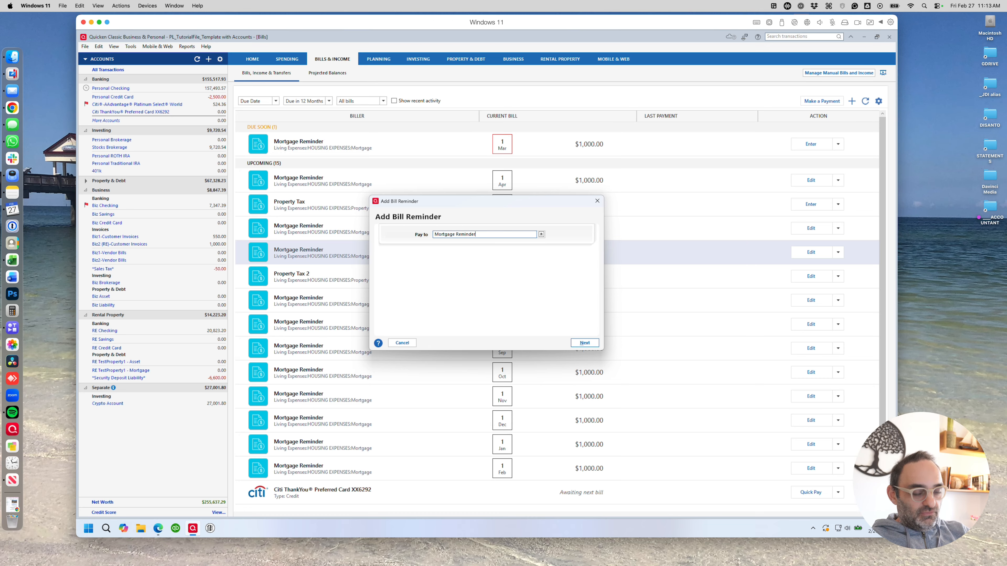
{"action": "left_click", "coordinate": [582, 343]}
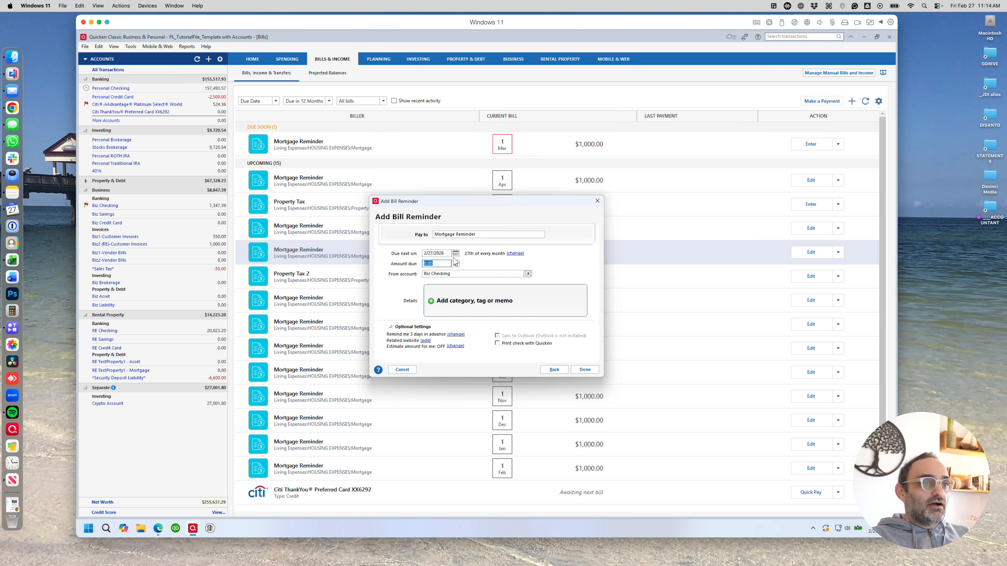
Set the bill's next due date to 3/5/2026 and the amount due to 1,000.00.
{"action": "left_click", "coordinate": [456, 254]}
{"action": "left_click", "coordinate": [507, 265]}
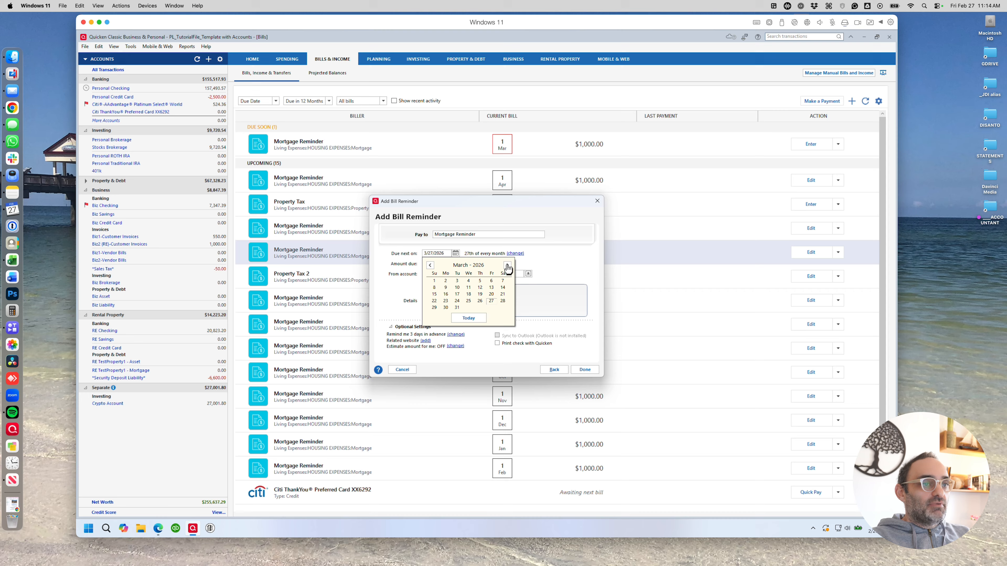
{"action": "left_click", "coordinate": [479, 281]}
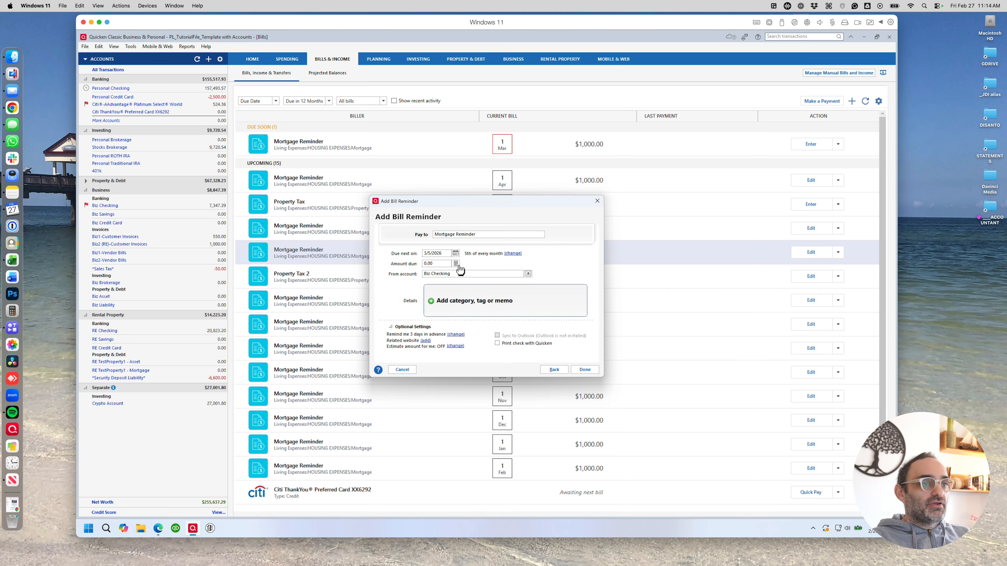
{"action": "left_click", "coordinate": [447, 262]}
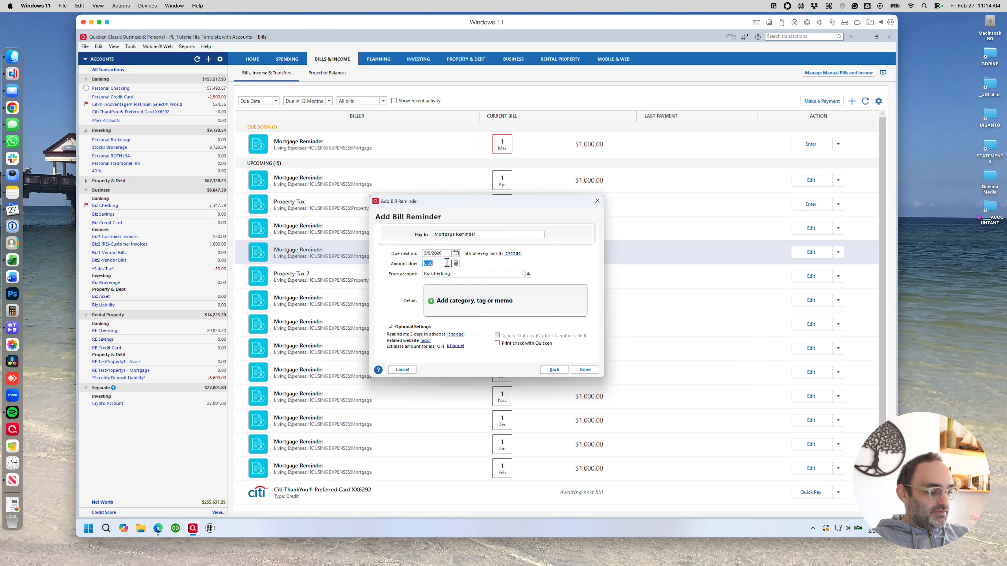
{"action": "type", "text": "10"}
{"action": "key", "text": "Tab"}
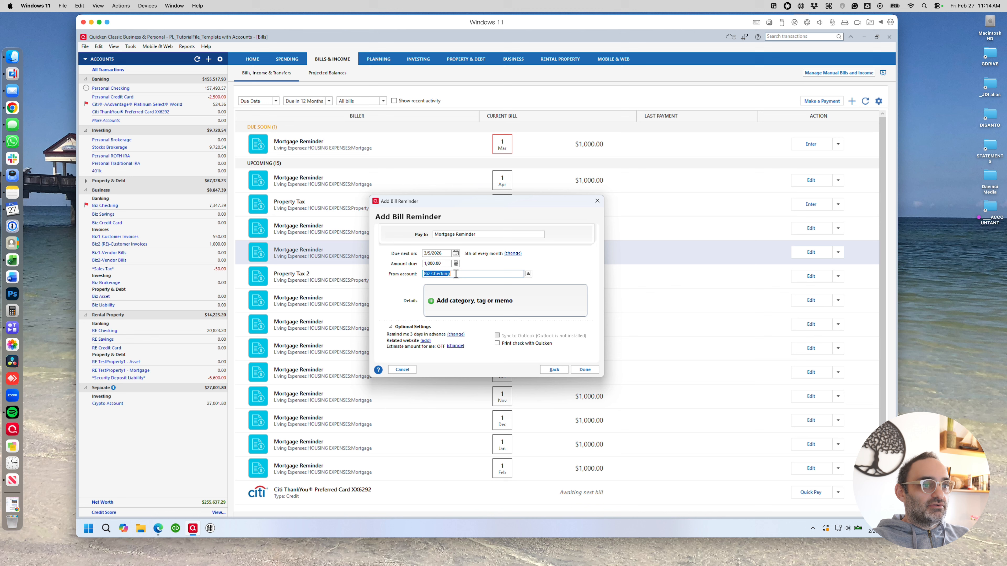
Pay the bill from Personal Checking and assign it the Mortgage category under HOUSING EXPENSES.
{"action": "left_click", "coordinate": [528, 273]}
{"action": "left_click", "coordinate": [452, 290]}
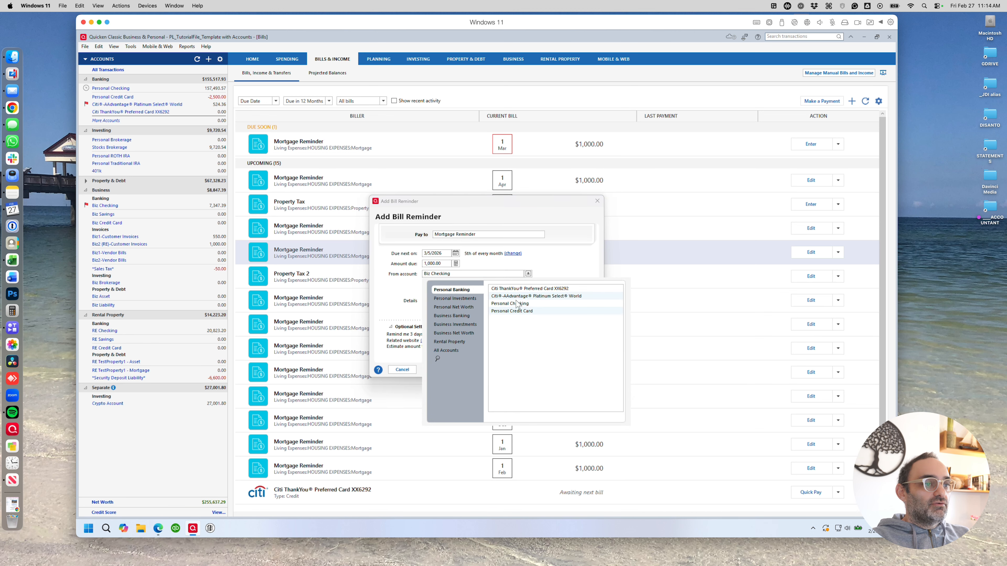
{"action": "left_click", "coordinate": [515, 303]}
{"action": "left_click", "coordinate": [476, 302]}
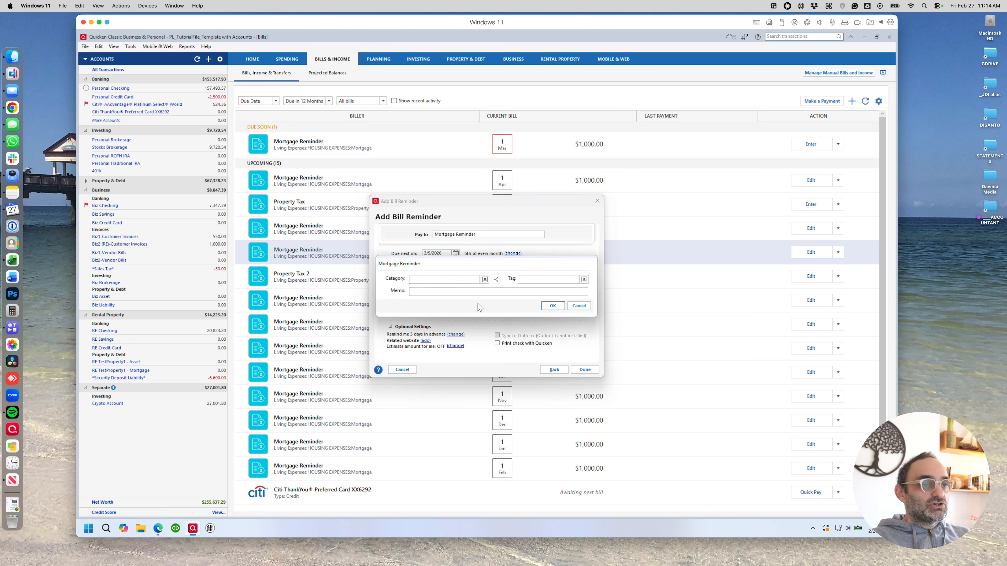
{"action": "type", "text": "Mortgage"}
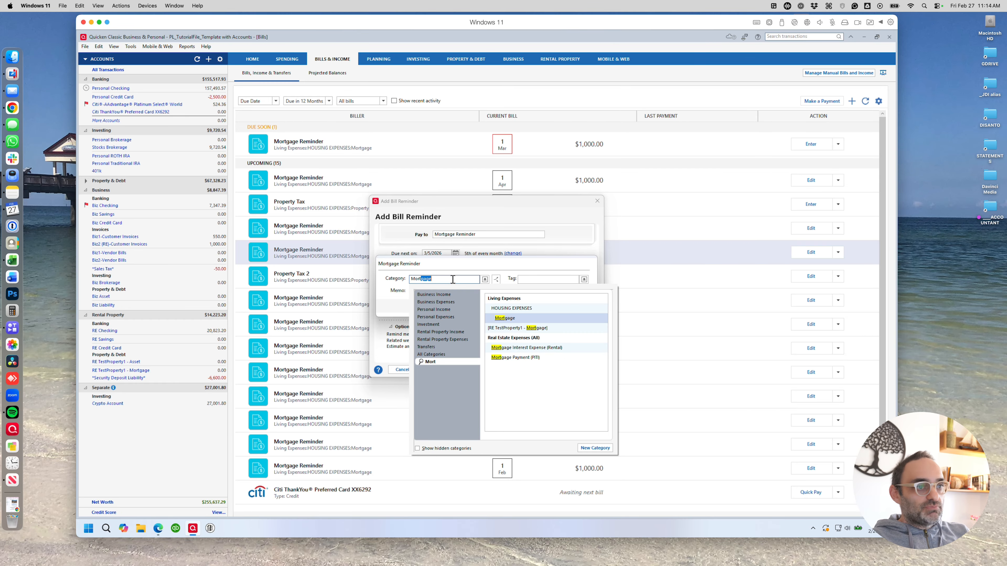
{"action": "left_click", "coordinate": [509, 319]}
{"action": "left_click", "coordinate": [553, 307]}
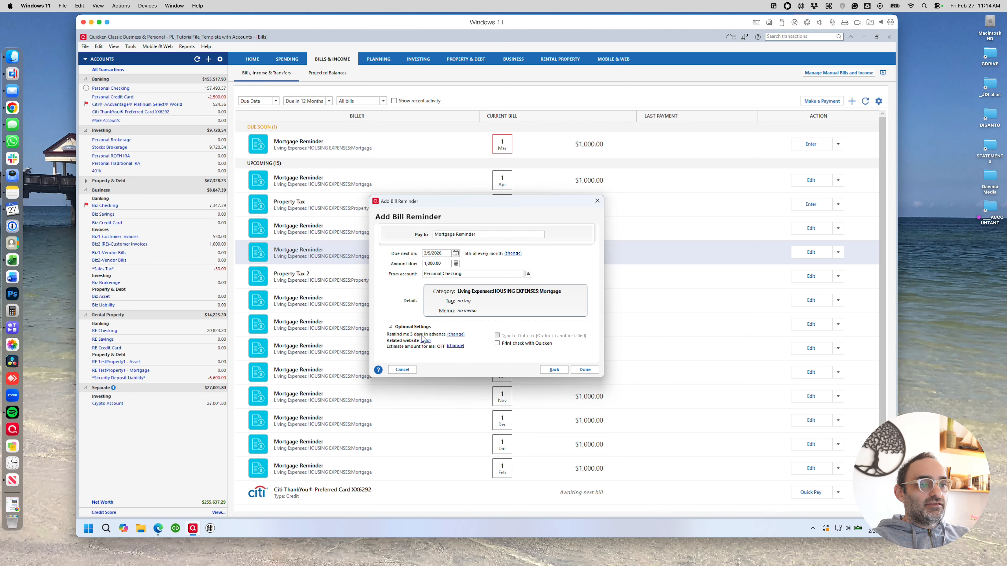
Have the bill entered automatically in the register 10 days before the due date and save the reminder.
{"action": "left_click", "coordinate": [455, 335]}
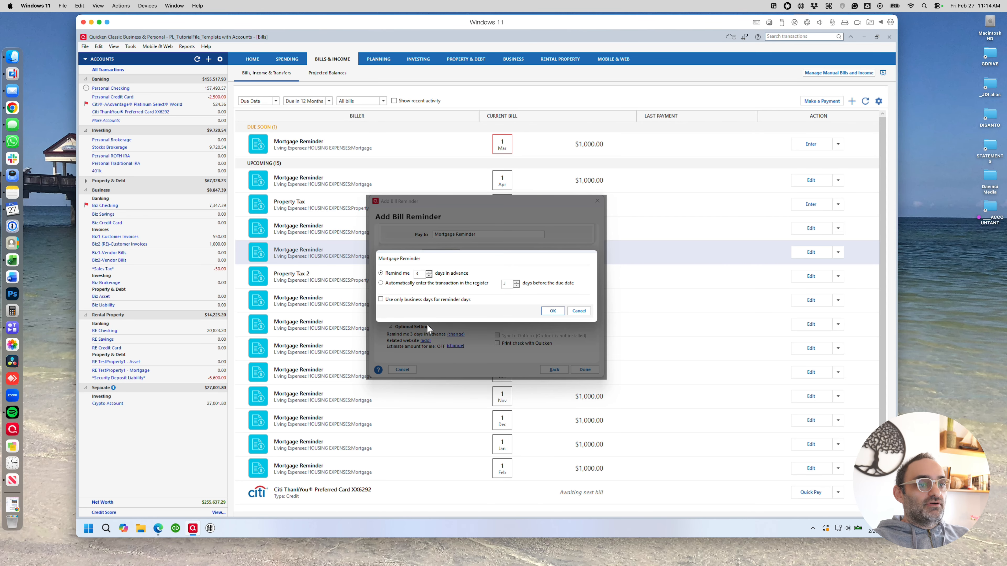
{"action": "left_click", "coordinate": [381, 283]}
{"action": "double_click", "coordinate": [509, 284]}
{"action": "type", "text": "7"}
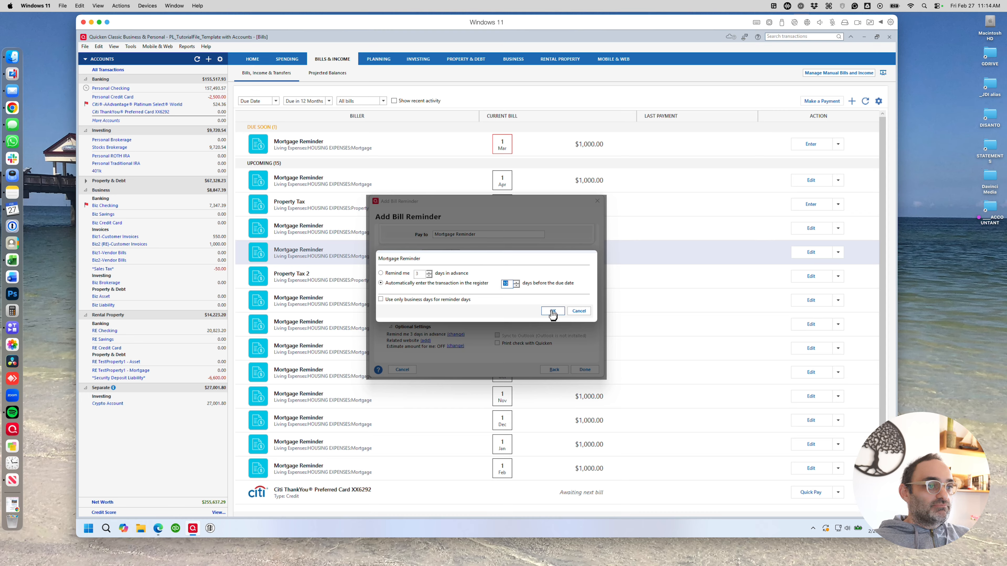
{"action": "left_click", "coordinate": [552, 312]}
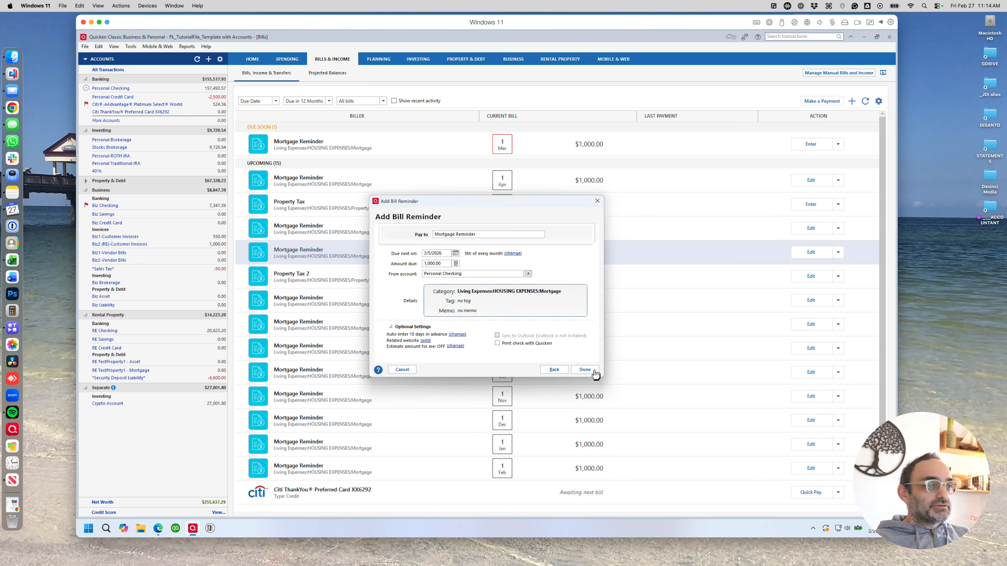
{"action": "left_click", "coordinate": [586, 370]}
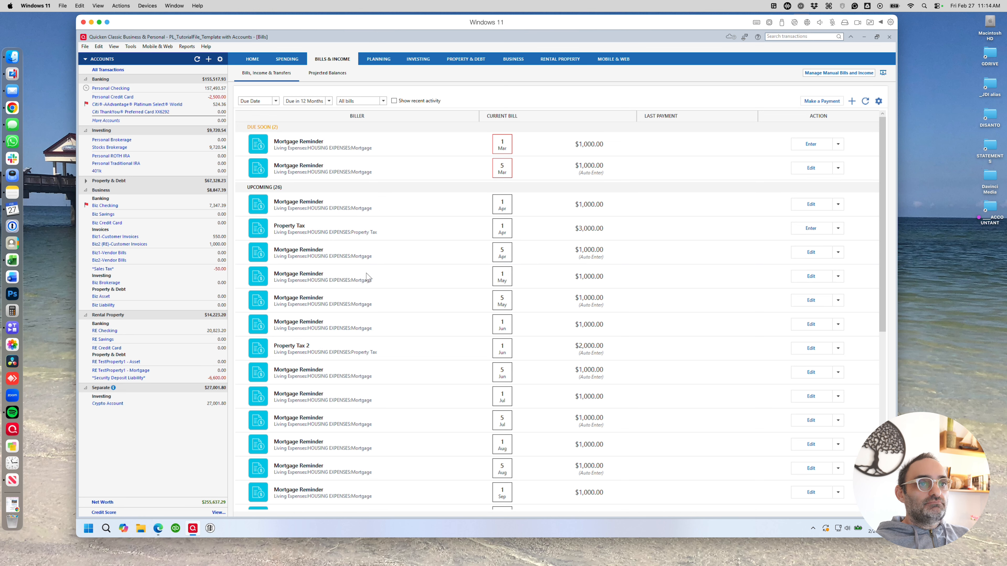
Rename the payee of the reminder due March 5 to "Mortgage Reminder 2" and save it.
{"action": "left_click", "coordinate": [343, 169]}
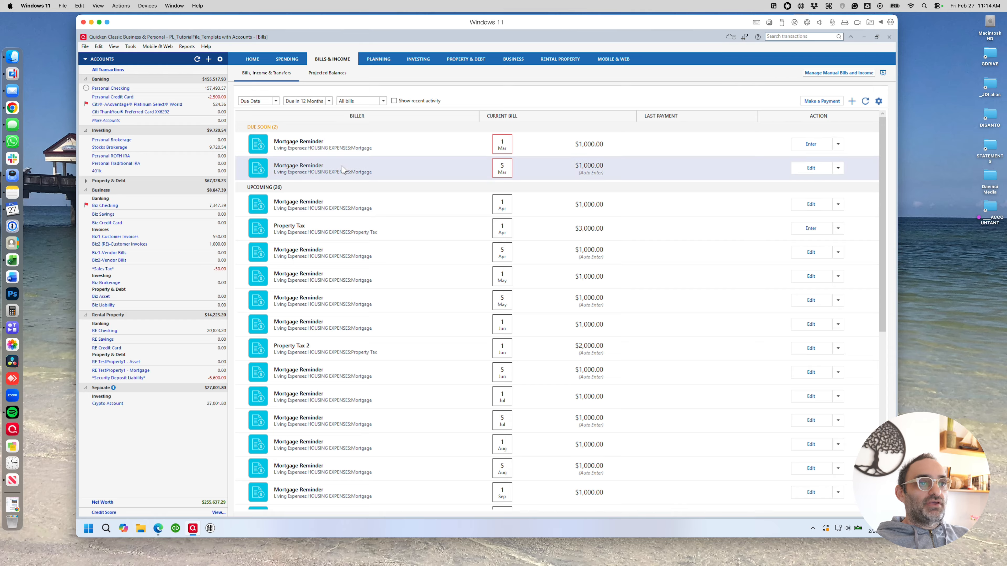
{"action": "left_click", "coordinate": [810, 168]}
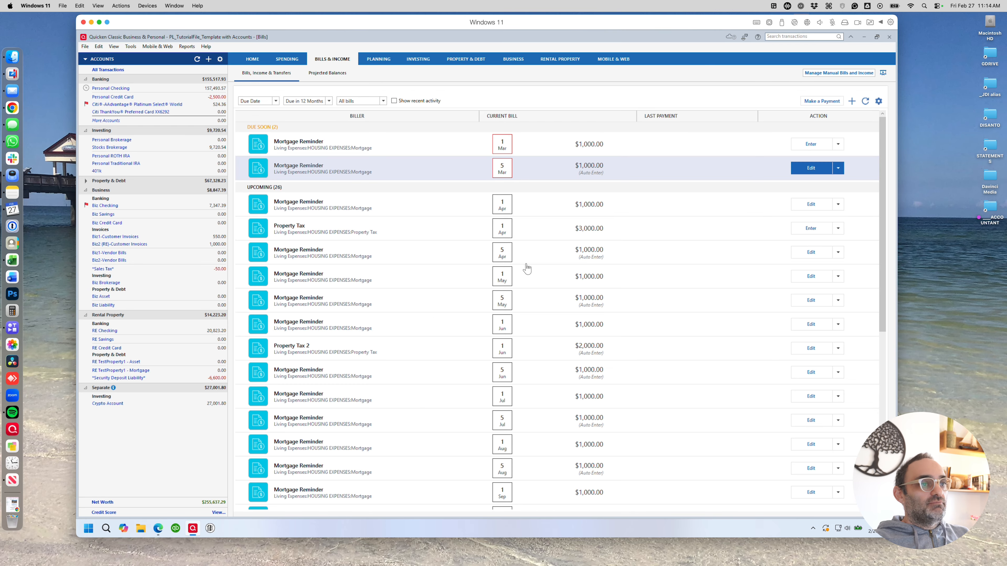
{"action": "left_click", "coordinate": [484, 234]}
{"action": "left_click", "coordinate": [490, 234]}
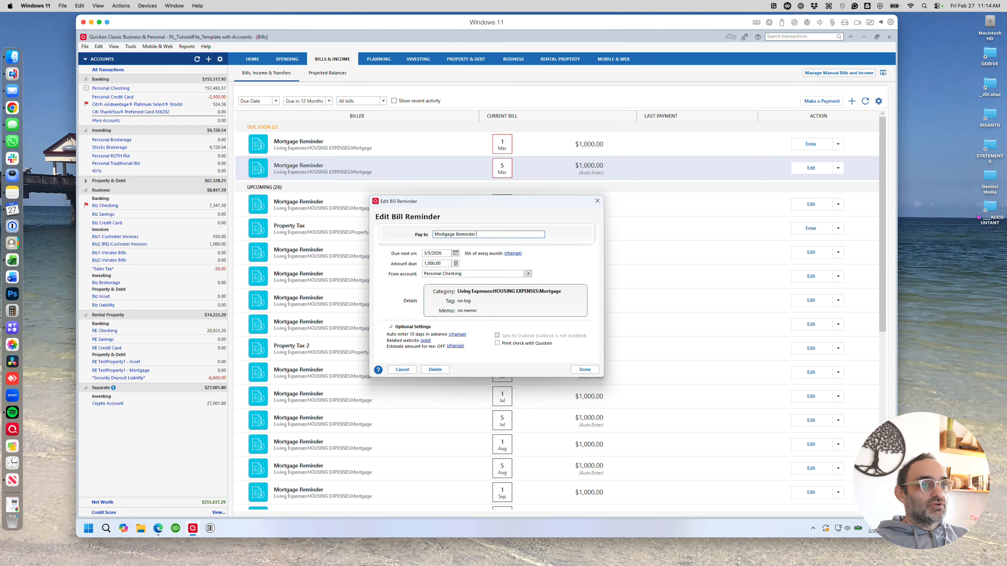
{"action": "left_click", "coordinate": [585, 370]}
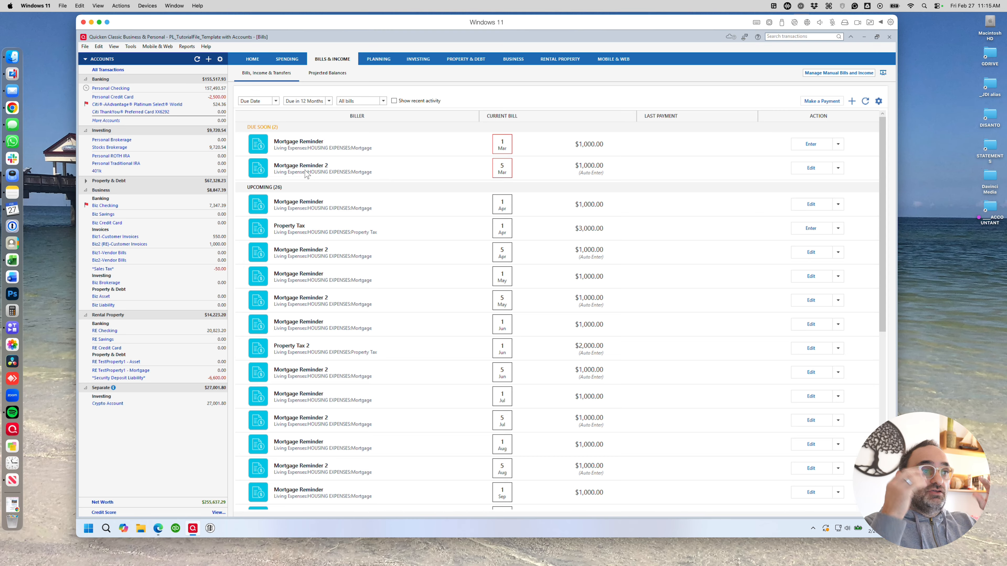
Enter the Mortgage Reminder payment due March 1 into the register using its preset details.
{"action": "left_click", "coordinate": [838, 205]}
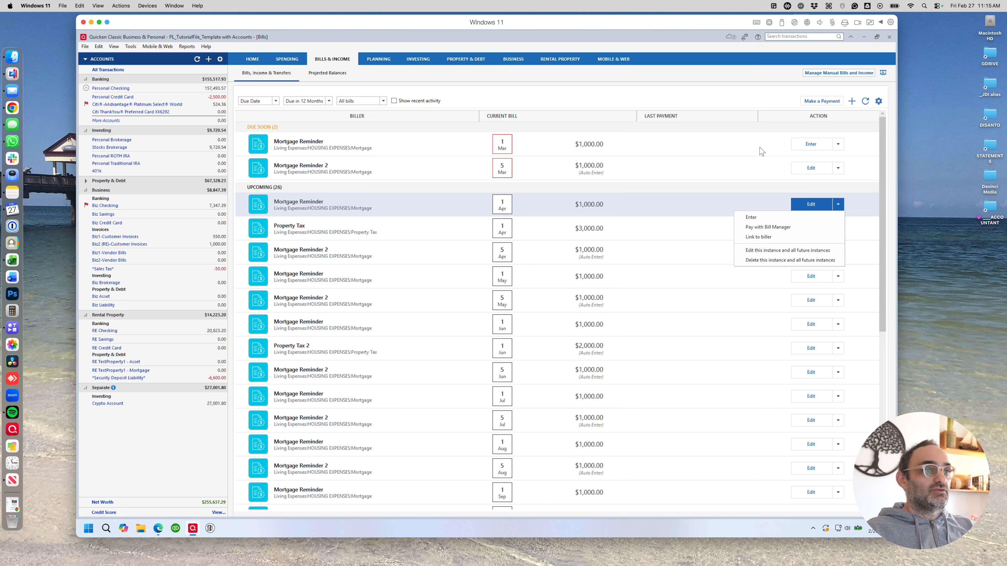
{"action": "left_click", "coordinate": [858, 143]}
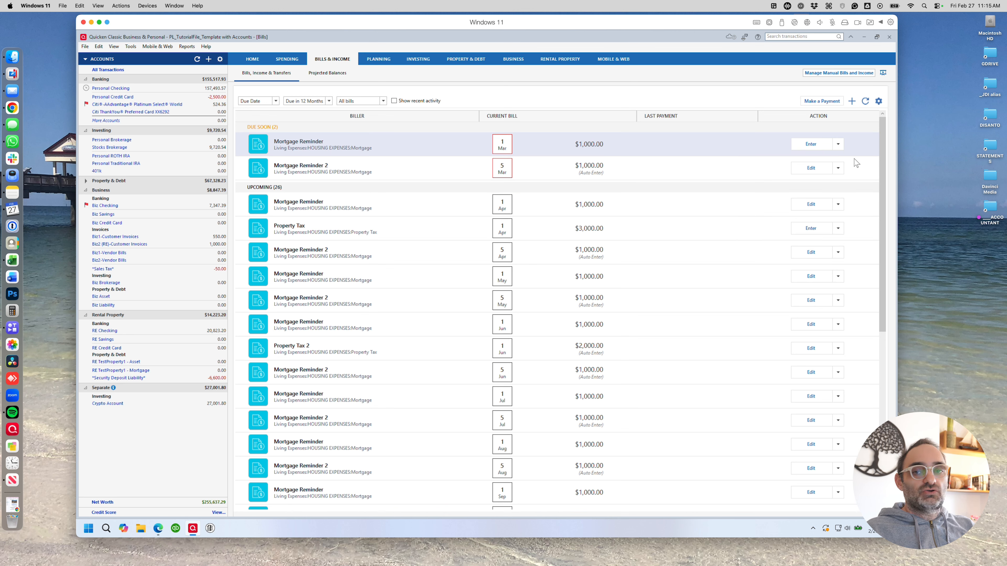
{"action": "left_click", "coordinate": [811, 145]}
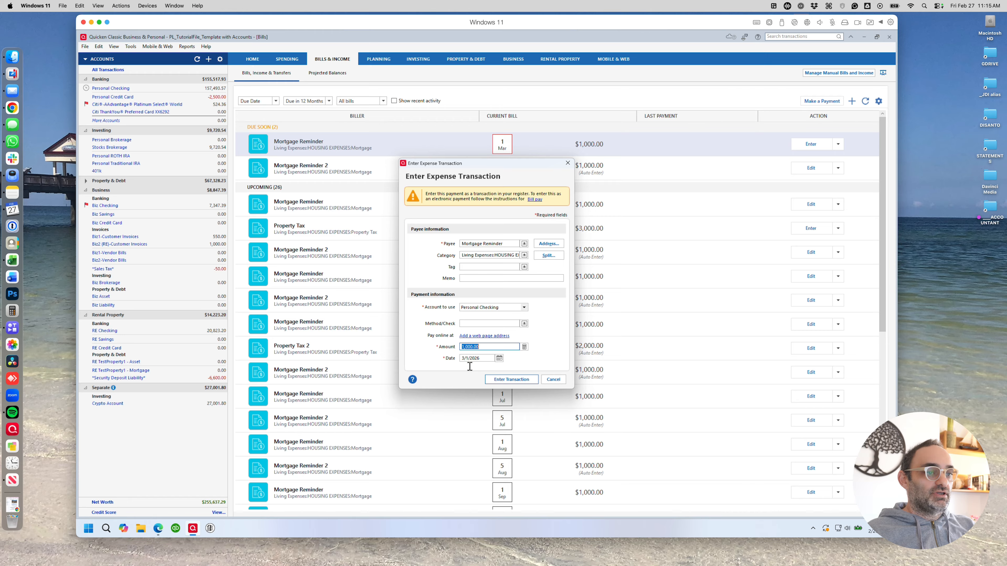
{"action": "left_click", "coordinate": [512, 380]}
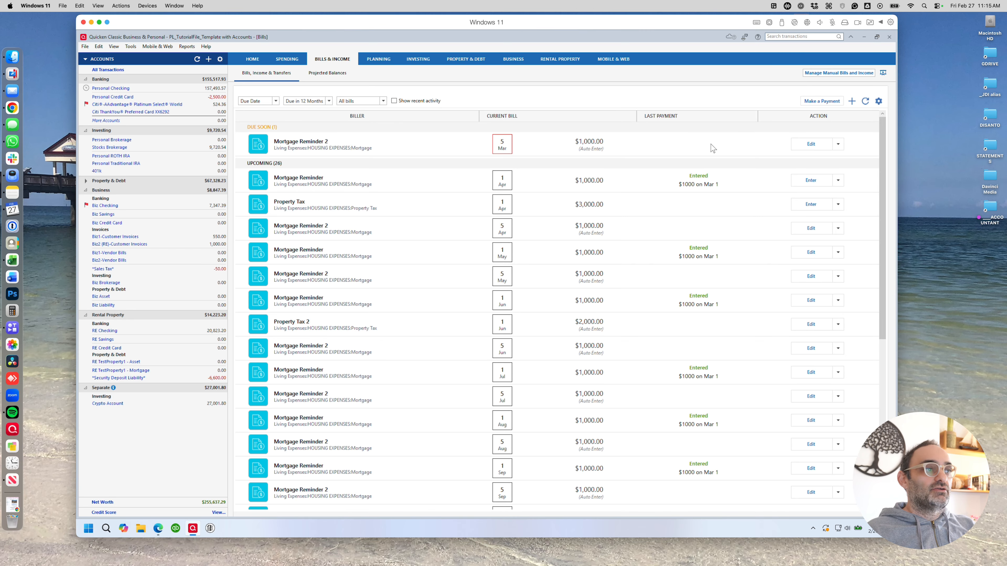
Examine the entered Mortgage Reminder transaction in the Personal Checking register and the account's due-bill indicator.
{"action": "left_click", "coordinate": [108, 88]}
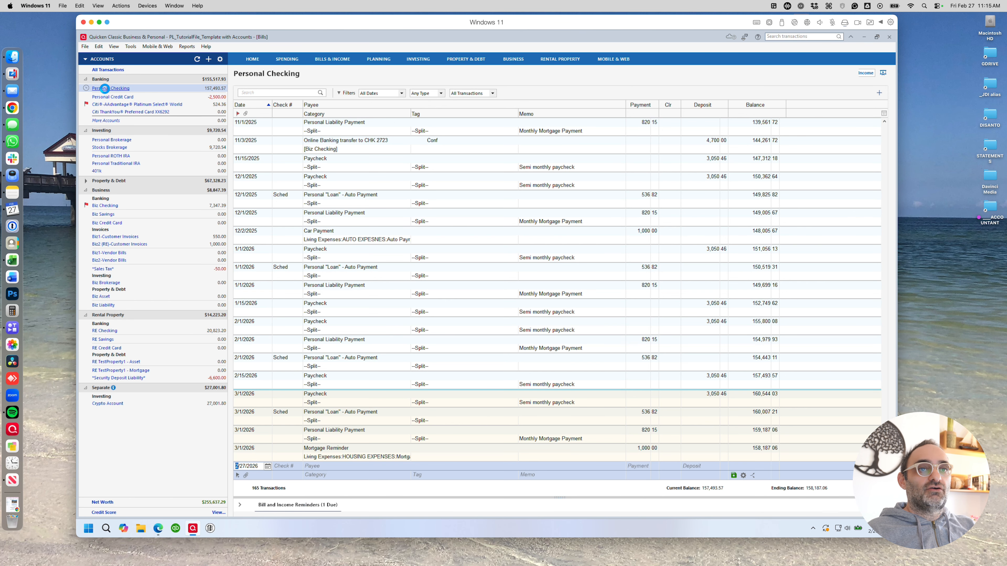
{"action": "left_click", "coordinate": [362, 449]}
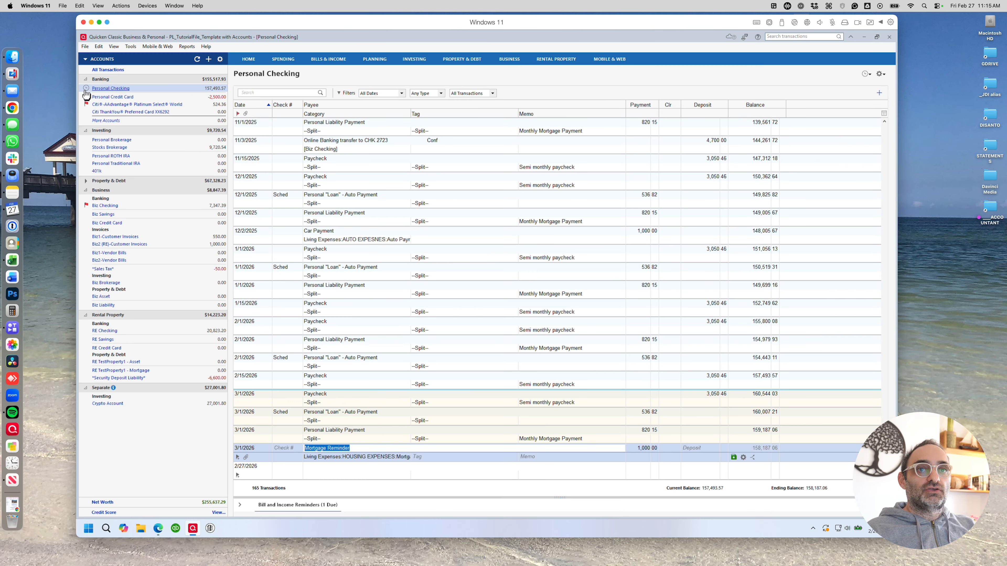
{"action": "mouse_move", "coordinate": [86, 91]}
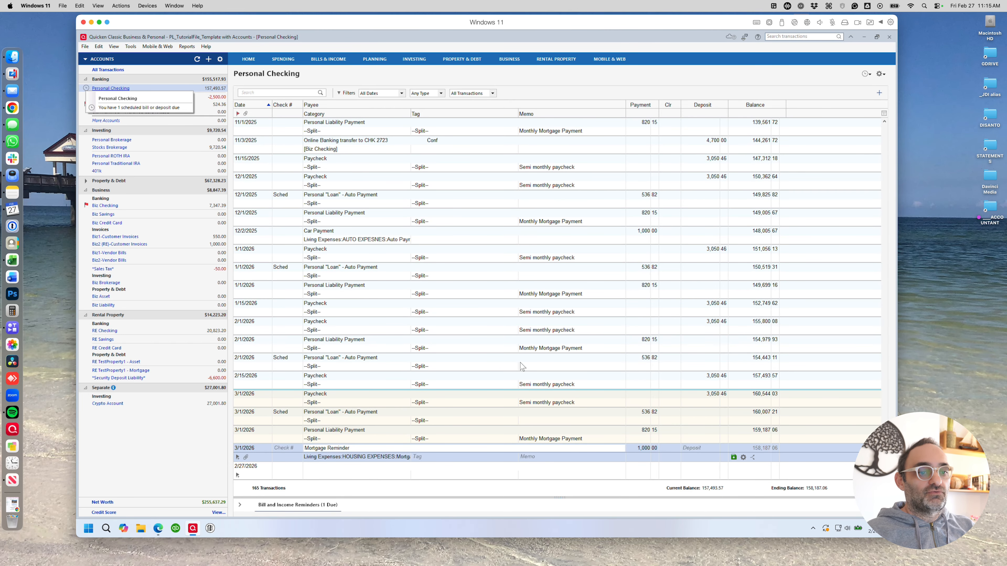
Return to the bills list, search the online billers for "fron" and choose Frontier Communications.
{"action": "left_click", "coordinate": [332, 61]}
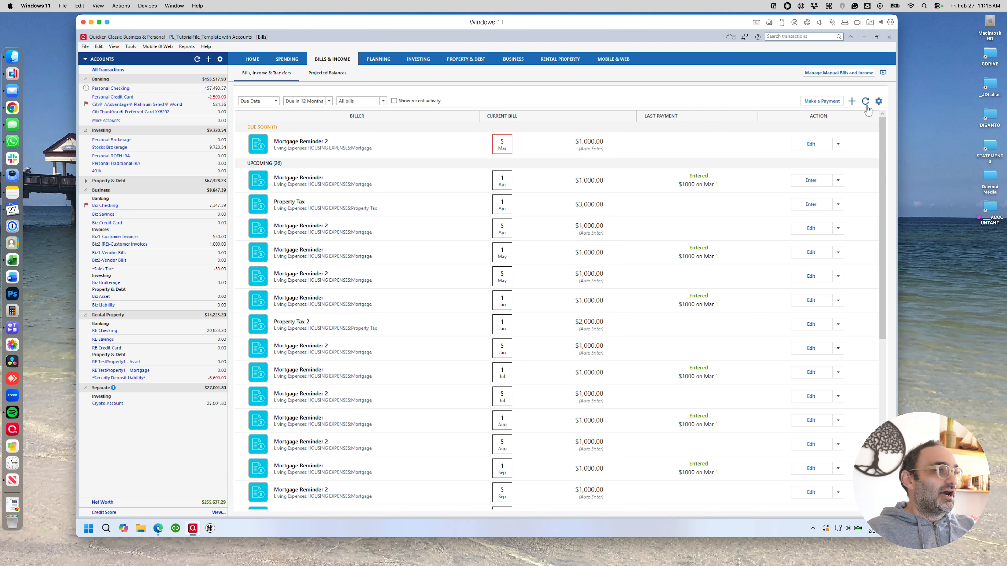
{"action": "left_click", "coordinate": [851, 102]}
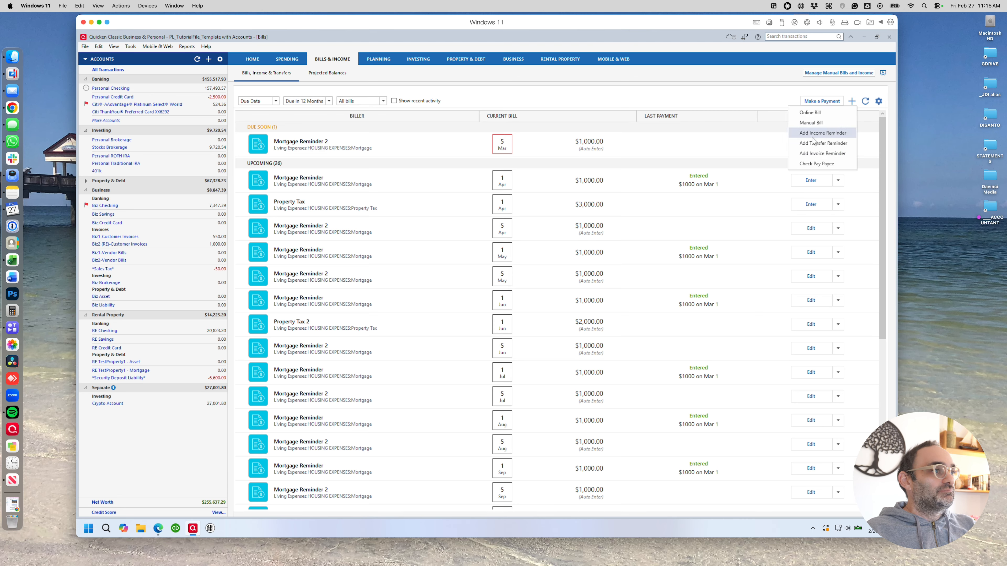
{"action": "left_click", "coordinate": [808, 113]}
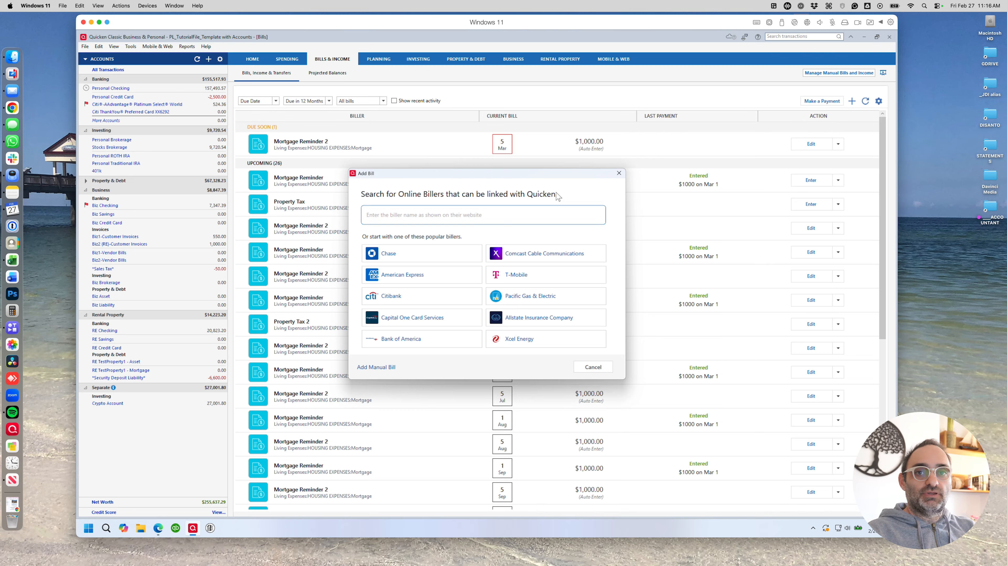
{"action": "type", "text": "t"}
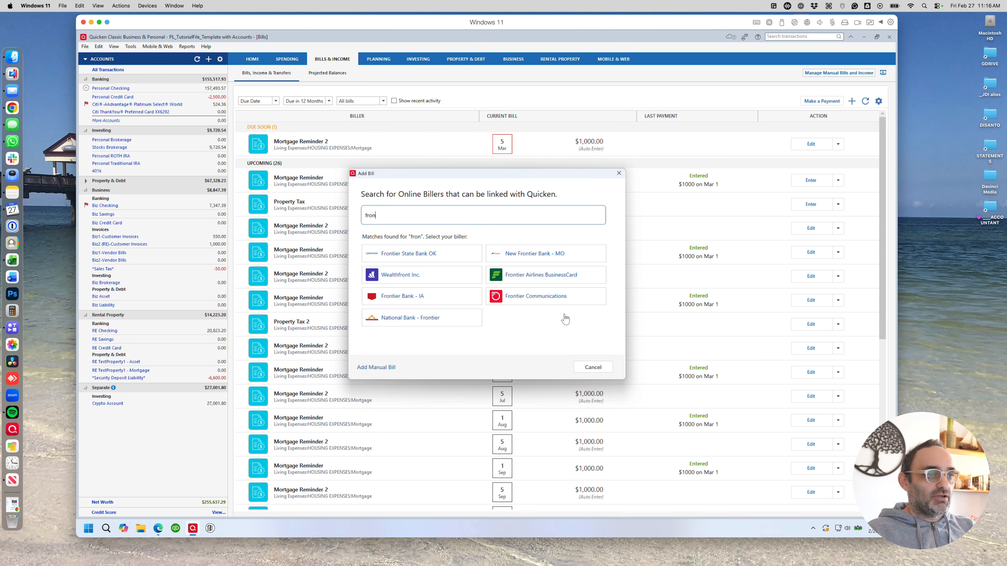
{"action": "left_click", "coordinate": [547, 300]}
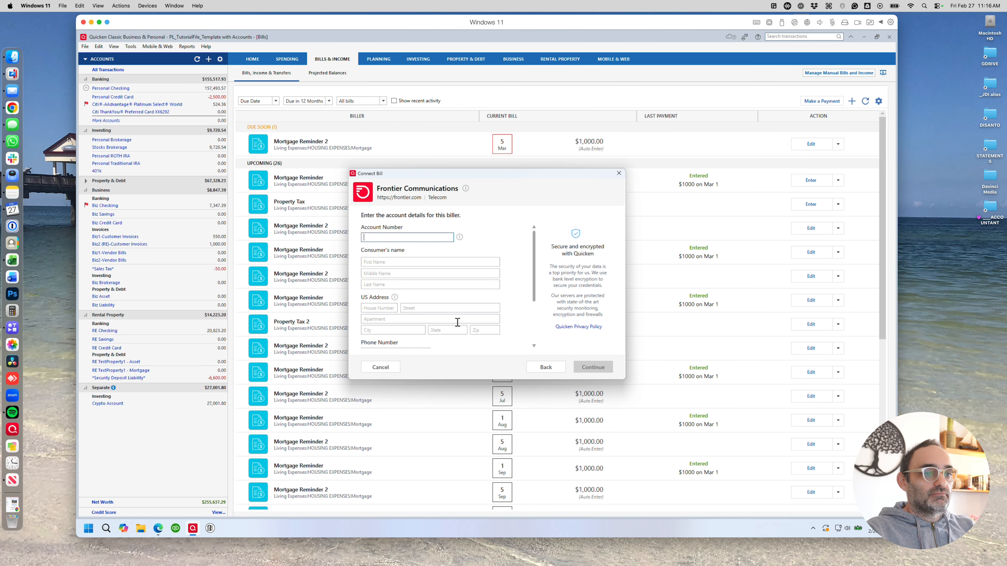
Review the account details required to connect Frontier Communications and close the form without linking the biller.
{"action": "scroll", "coordinate": [493, 319], "scroll_direction": "down", "scroll_amount": 3}
{"action": "scroll", "coordinate": [493, 317], "scroll_direction": "up", "scroll_amount": 3}
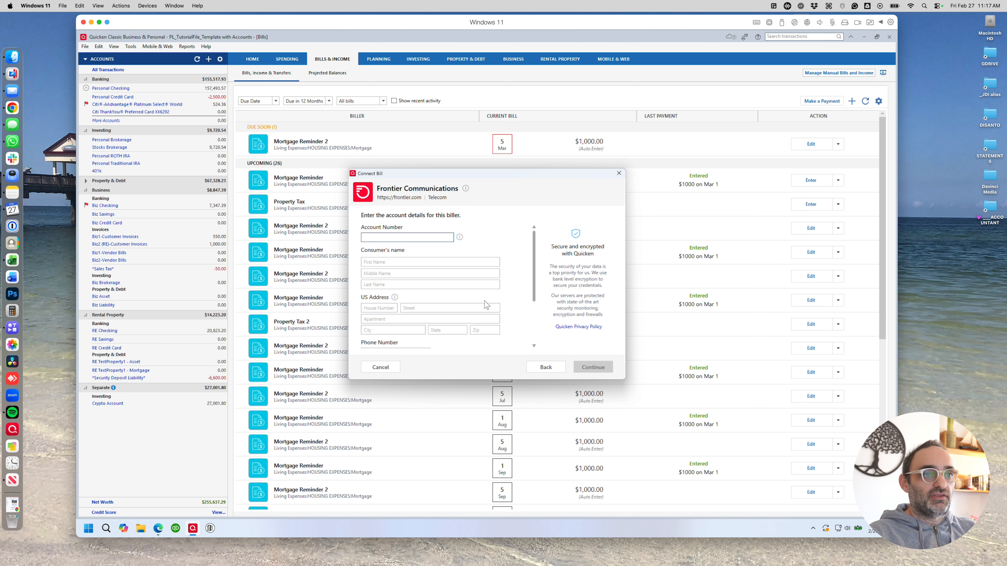
{"action": "left_click", "coordinate": [618, 173]}
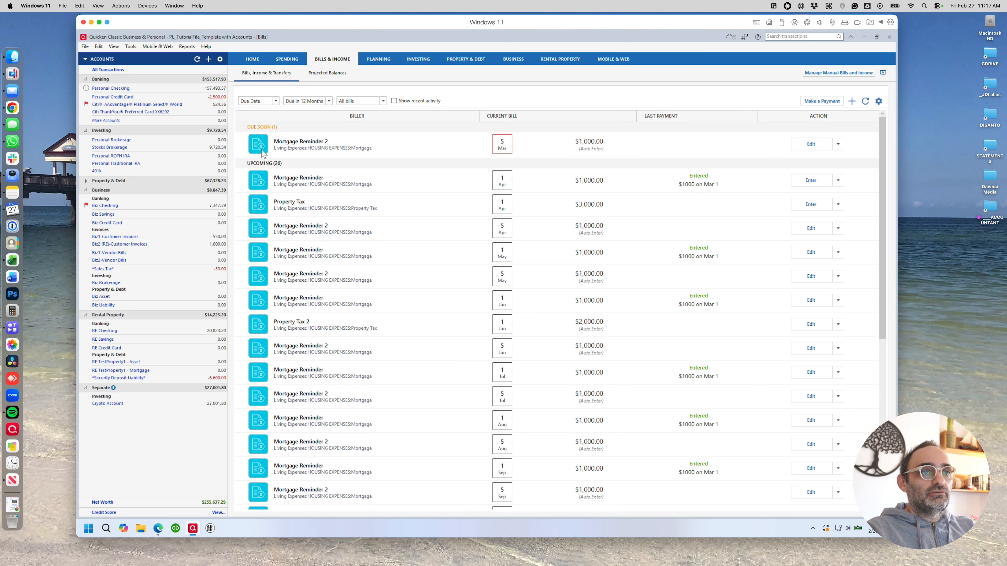
Limit the bills list to those due in 30 days and review the actions offered for the Citi AAdvantage Platinum Select bill.
{"action": "left_click", "coordinate": [304, 102]}
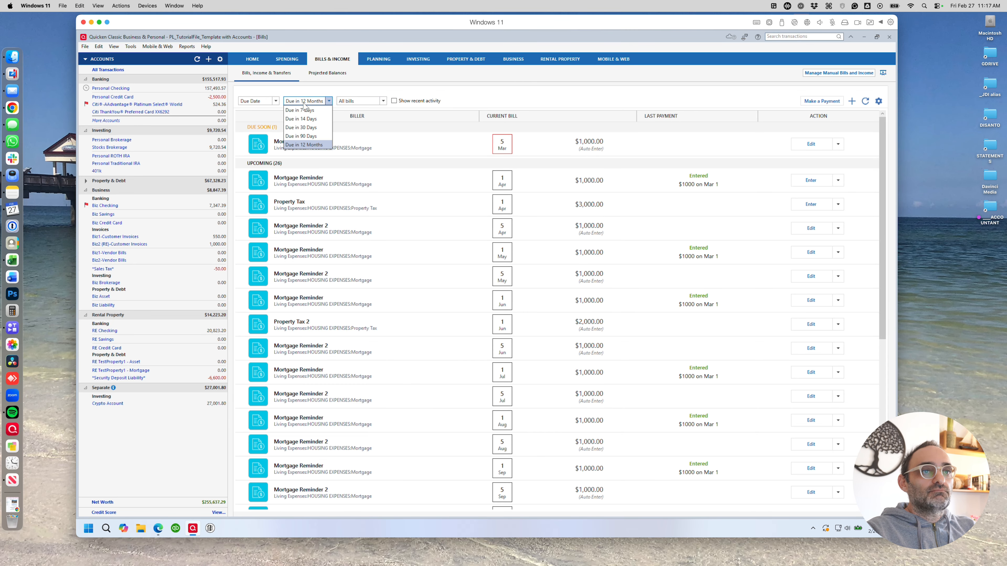
{"action": "left_click", "coordinate": [306, 127]}
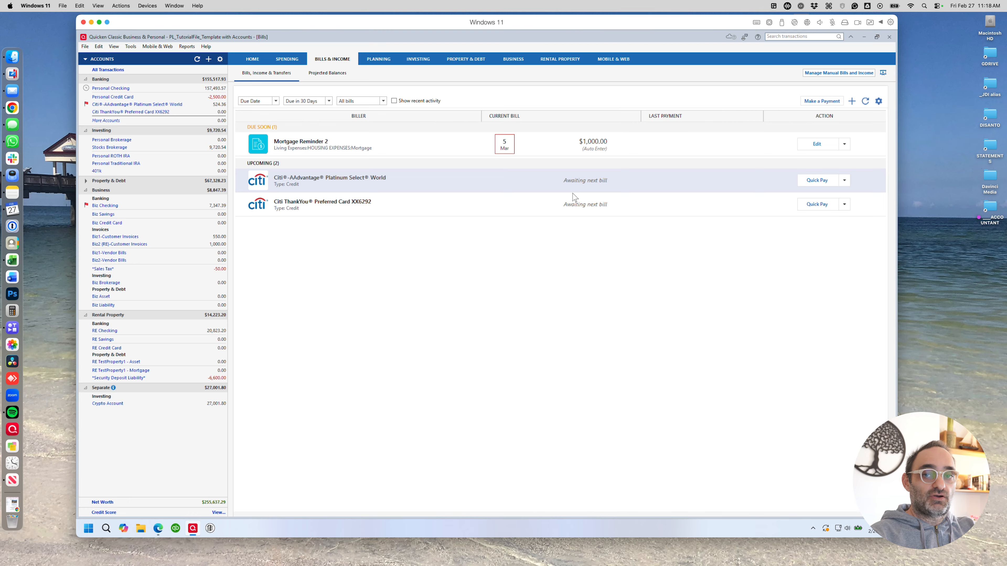
{"action": "left_click", "coordinate": [845, 181]}
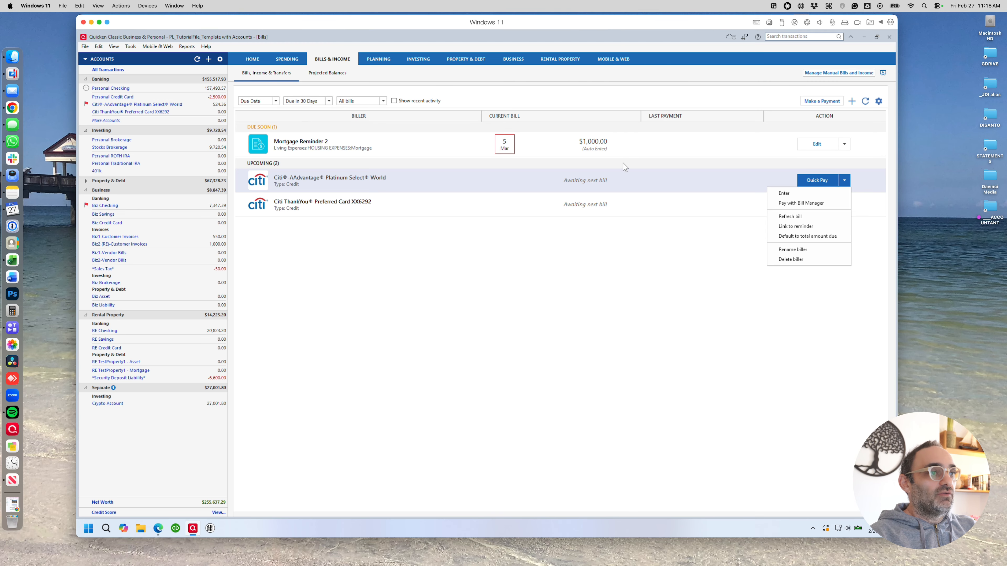
{"action": "left_click", "coordinate": [534, 243]}
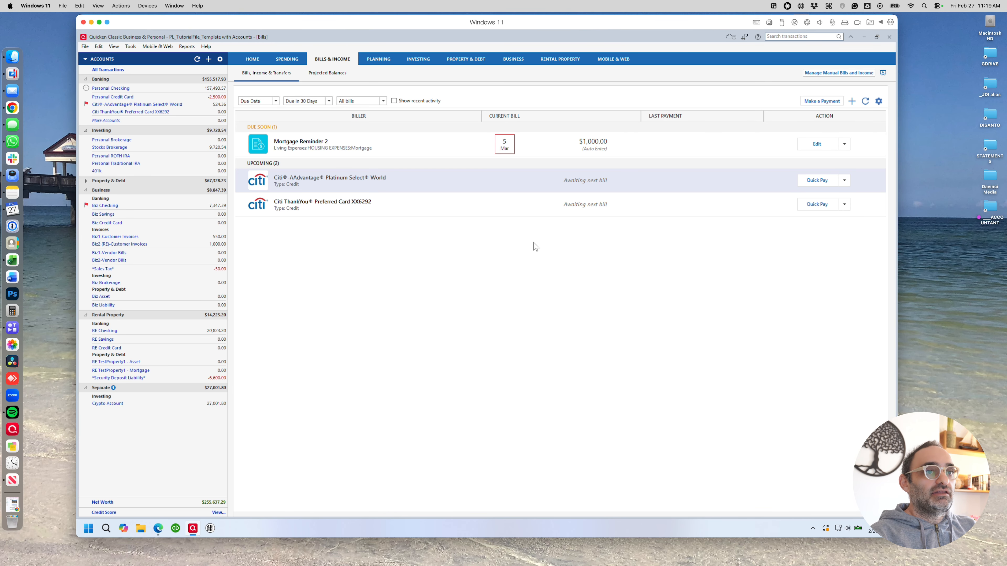
Search the online billers for "front" and add Frontier Communications as an online bill.
{"action": "left_click", "coordinate": [851, 101]}
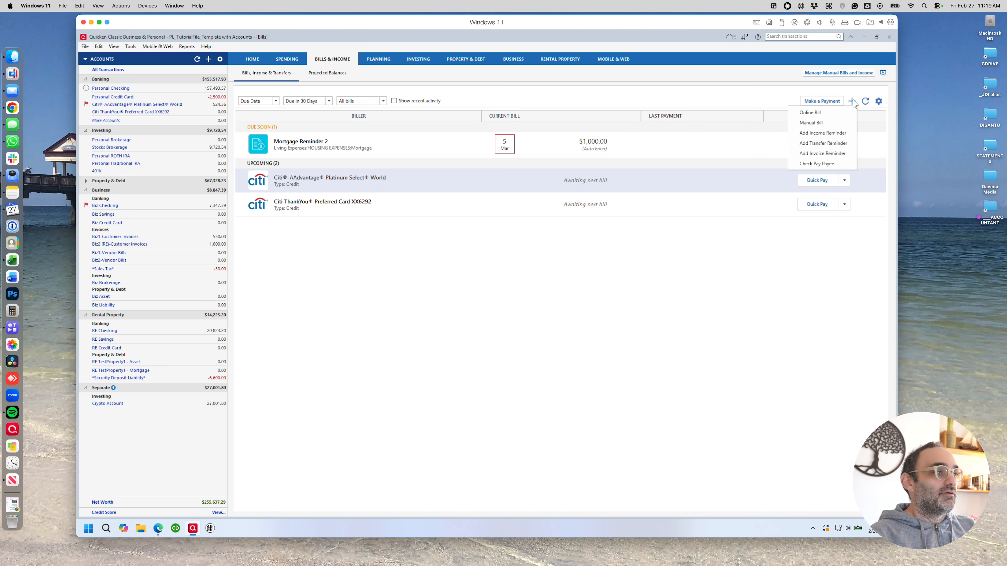
{"action": "left_click", "coordinate": [829, 113]}
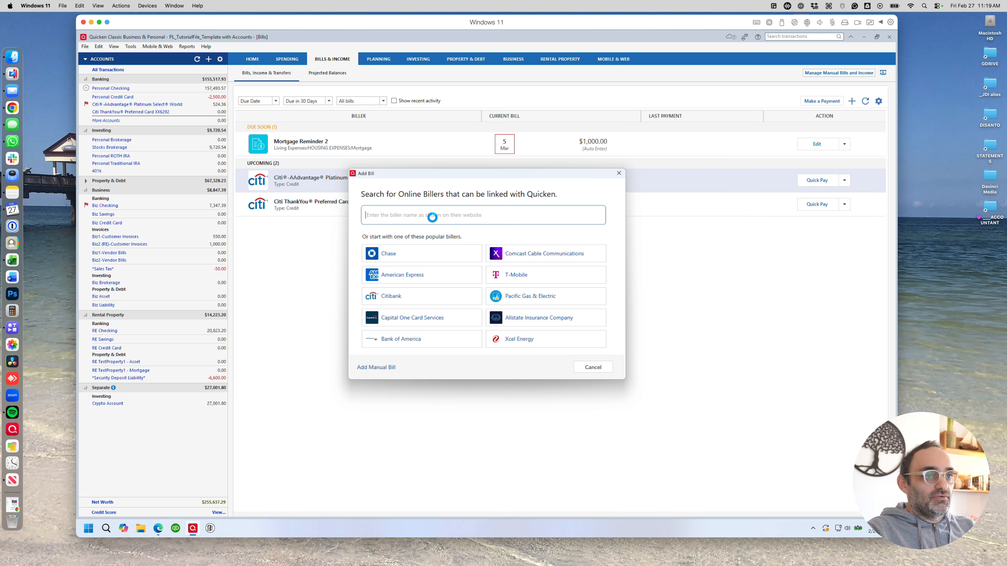
{"action": "type", "text": "tron"}
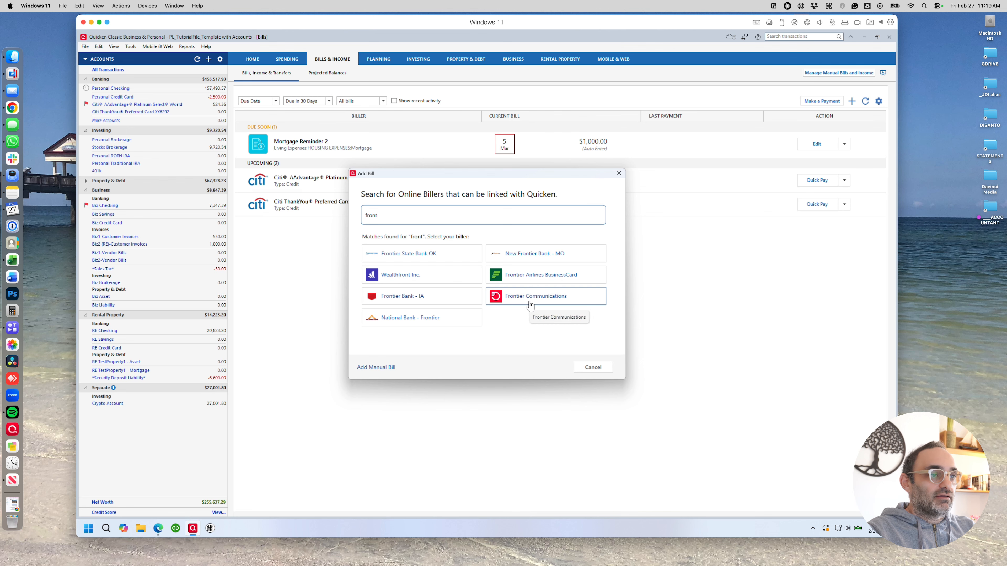
{"action": "left_click", "coordinate": [530, 300]}
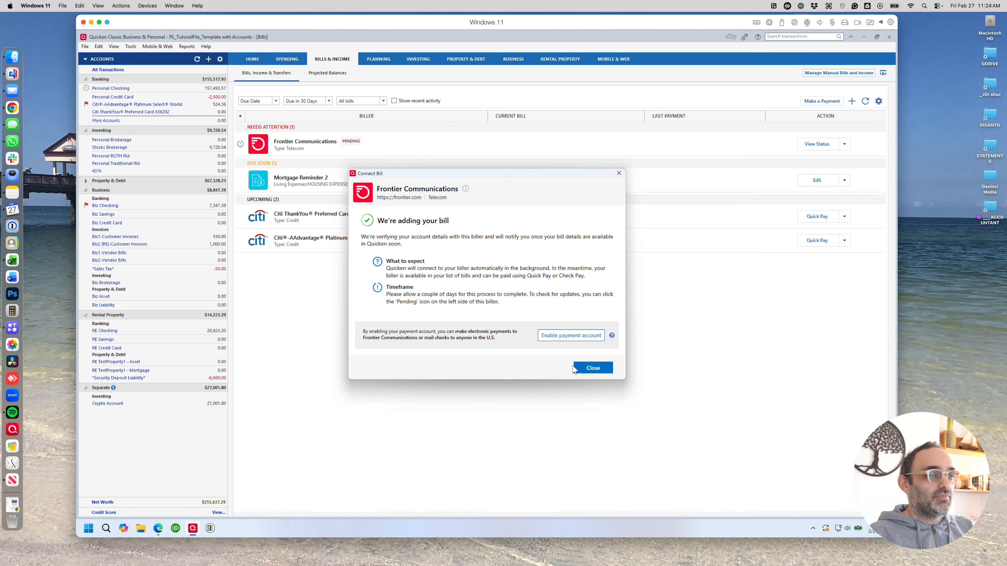
{"action": "left_click", "coordinate": [593, 369]}
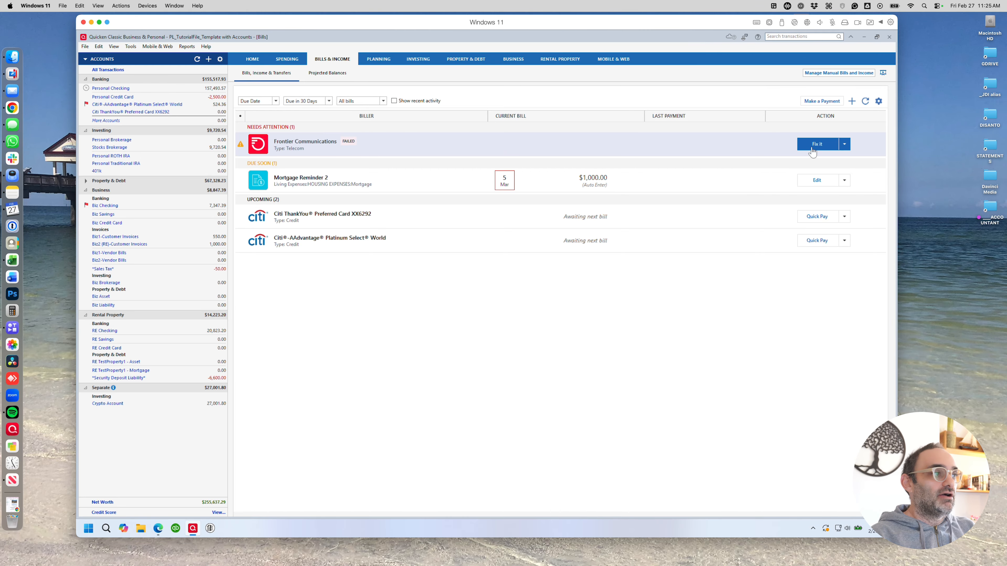
Review the actions for the Frontier Communications bill and the list of popular online billers, adding nothing.
{"action": "left_click", "coordinate": [844, 144]}
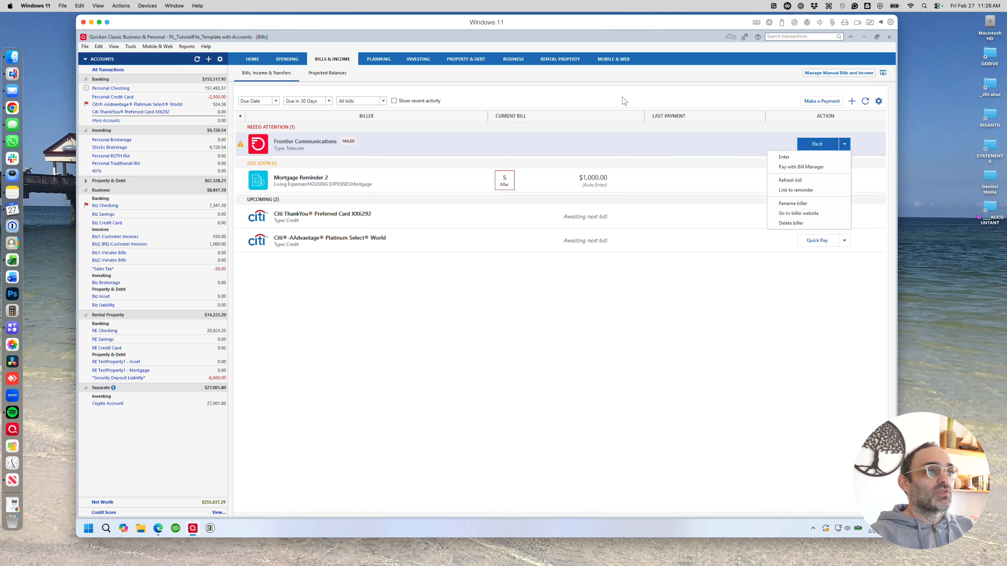
{"action": "left_click", "coordinate": [676, 76]}
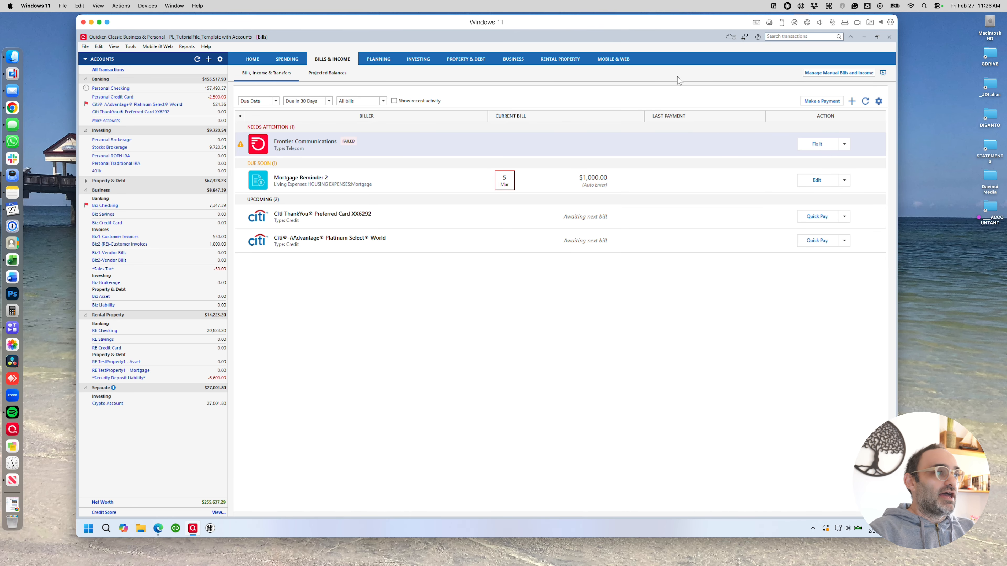
{"action": "left_click", "coordinate": [852, 102]}
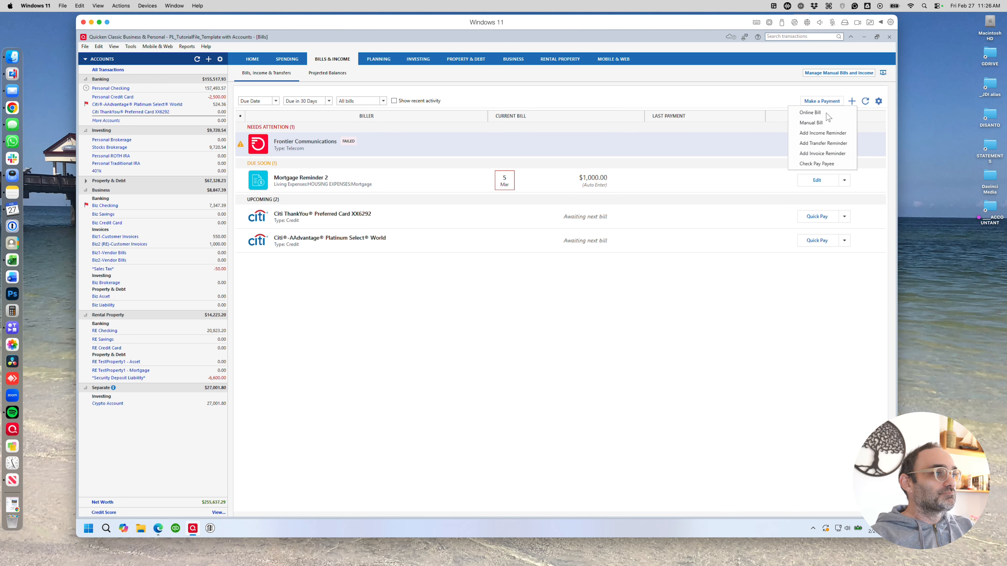
{"action": "left_click", "coordinate": [808, 112]}
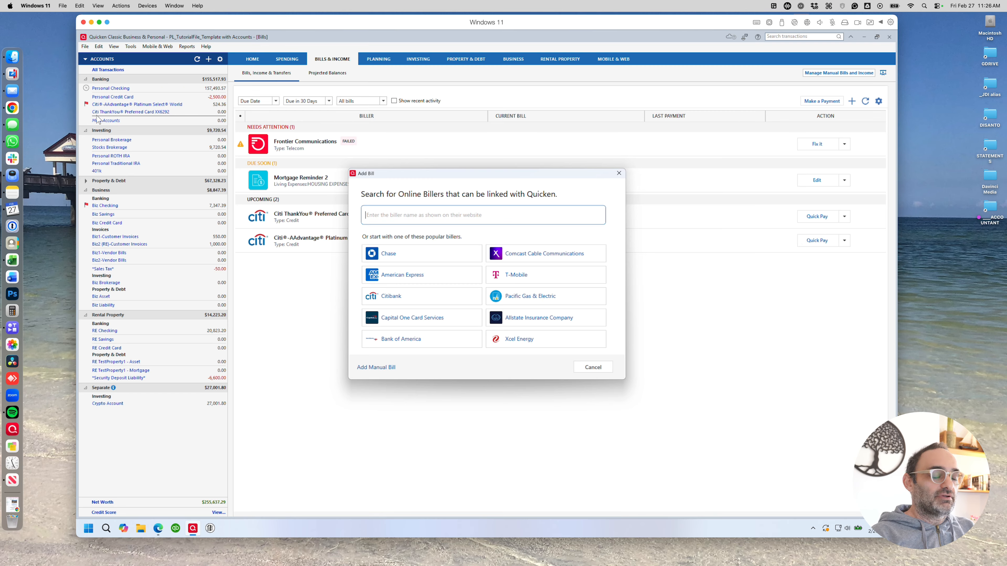
{"action": "left_click", "coordinate": [619, 173]}
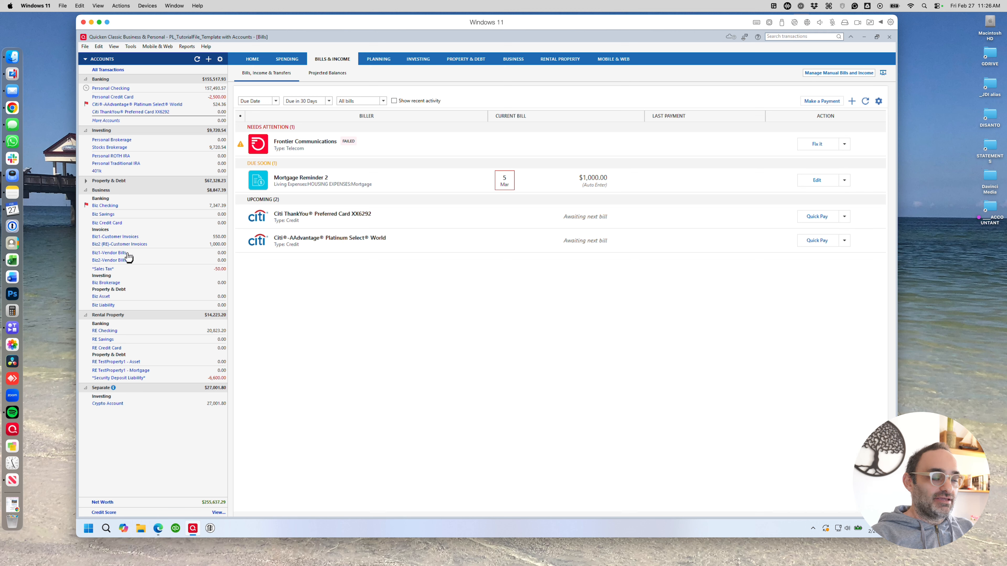
Delete the Citi ThankYou Preferred Card biller and confirm the deletion.
{"action": "left_click", "coordinate": [845, 217]}
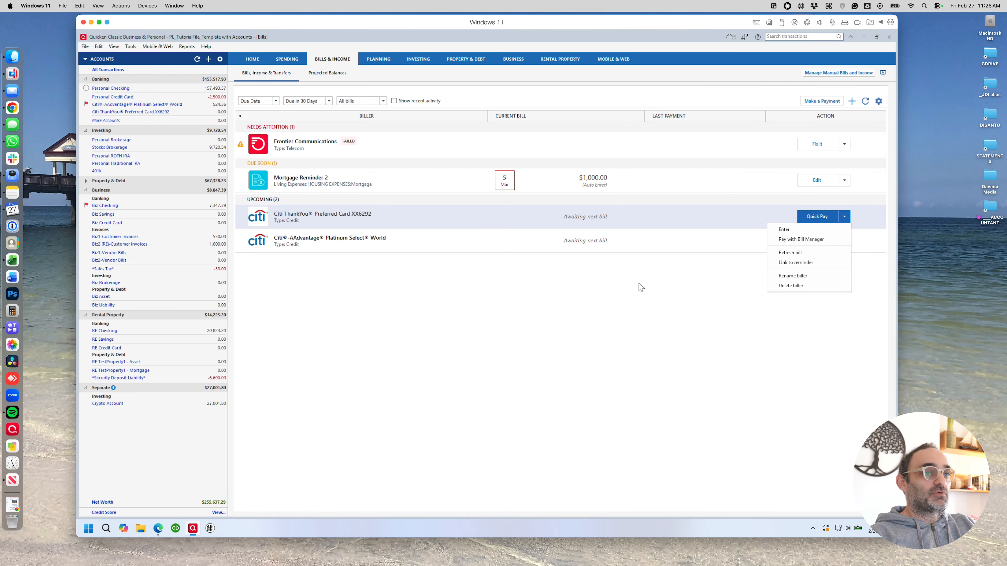
{"action": "left_click", "coordinate": [819, 286]}
{"action": "left_click", "coordinate": [513, 303]}
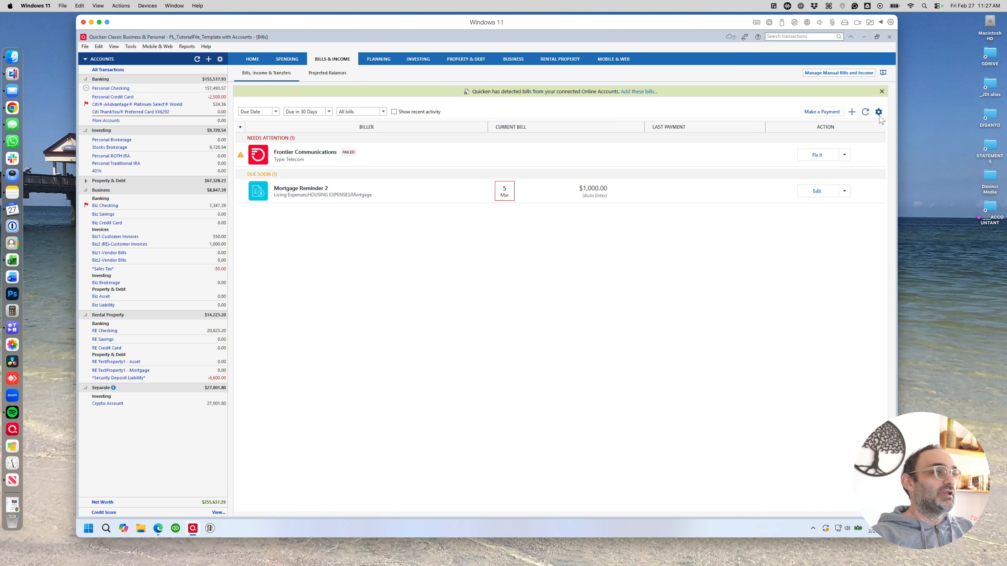
Search the online billers for "citi", choose Citi Cards and add both connected card accounts as online bills.
{"action": "left_click", "coordinate": [852, 112]}
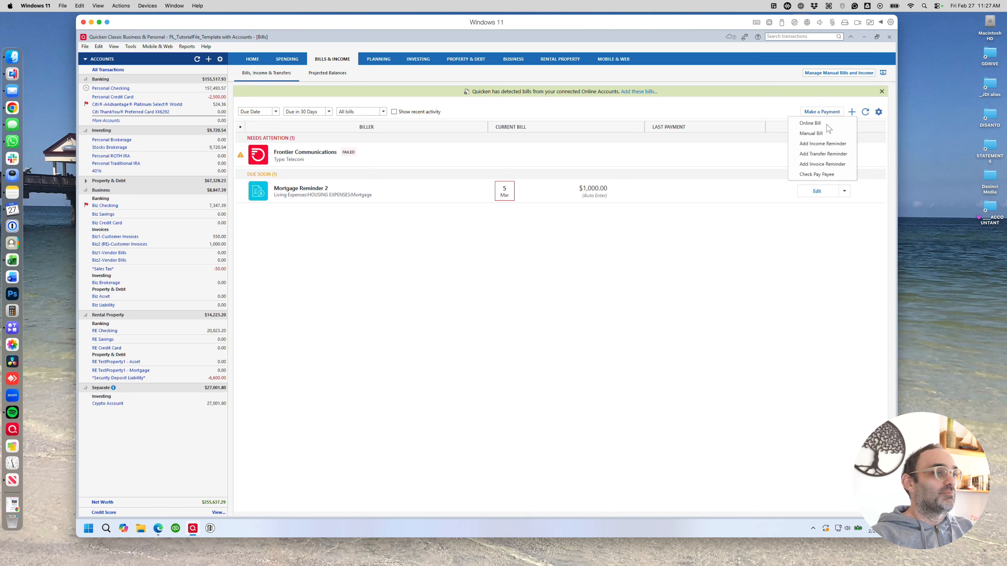
{"action": "left_click", "coordinate": [810, 123]}
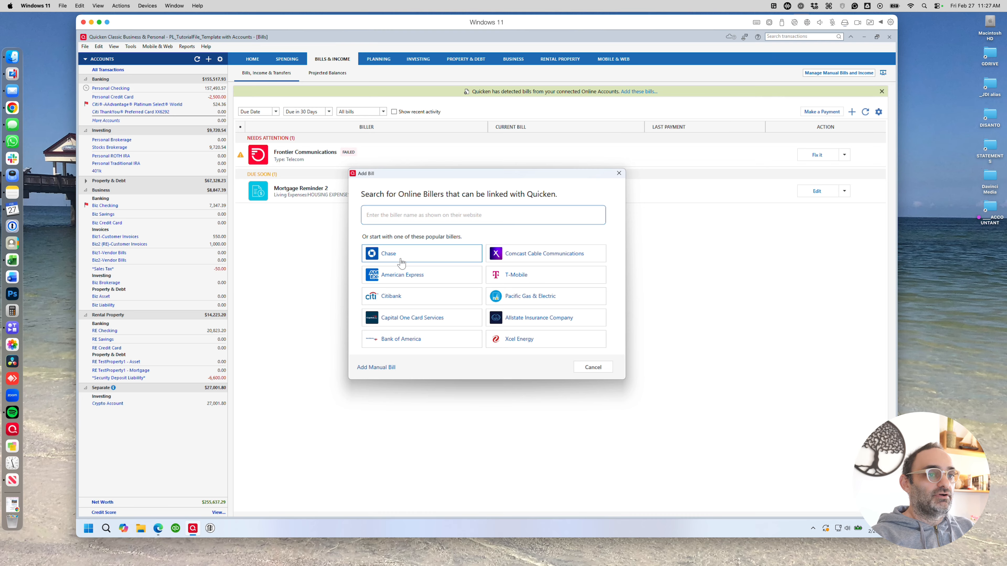
{"action": "left_click", "coordinate": [387, 214]}
{"action": "type", "text": "citi"}
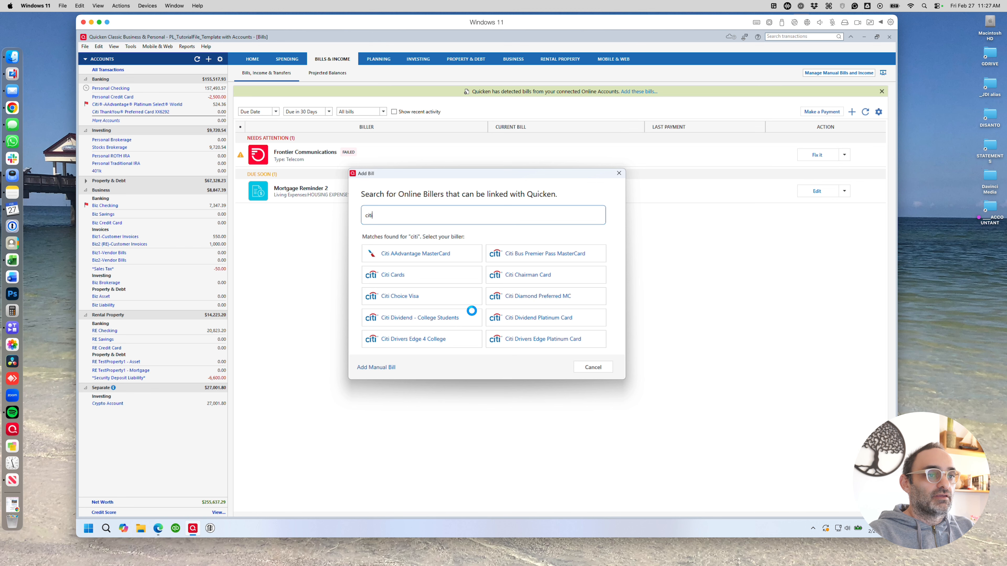
{"action": "left_click", "coordinate": [413, 276]}
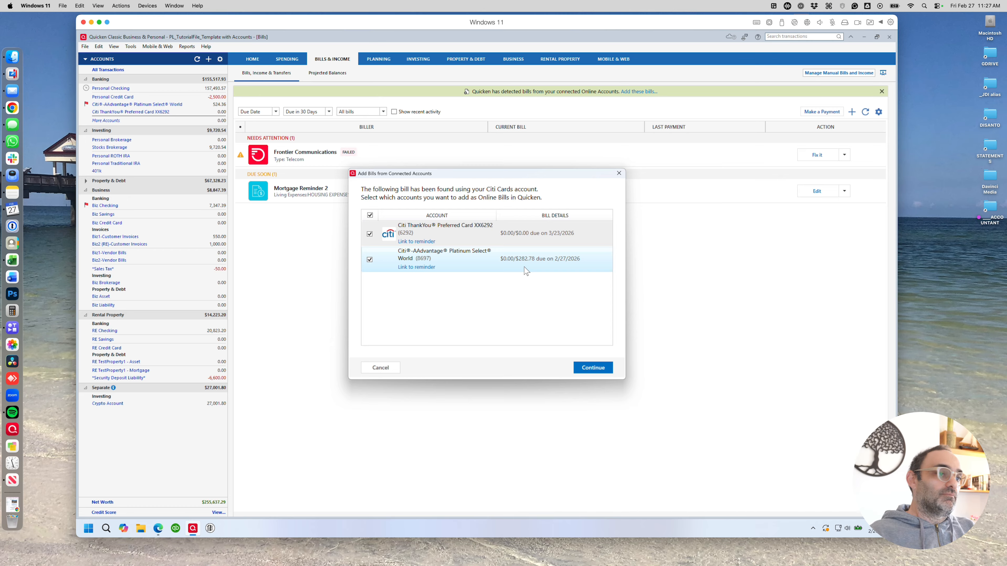
{"action": "left_click", "coordinate": [600, 369]}
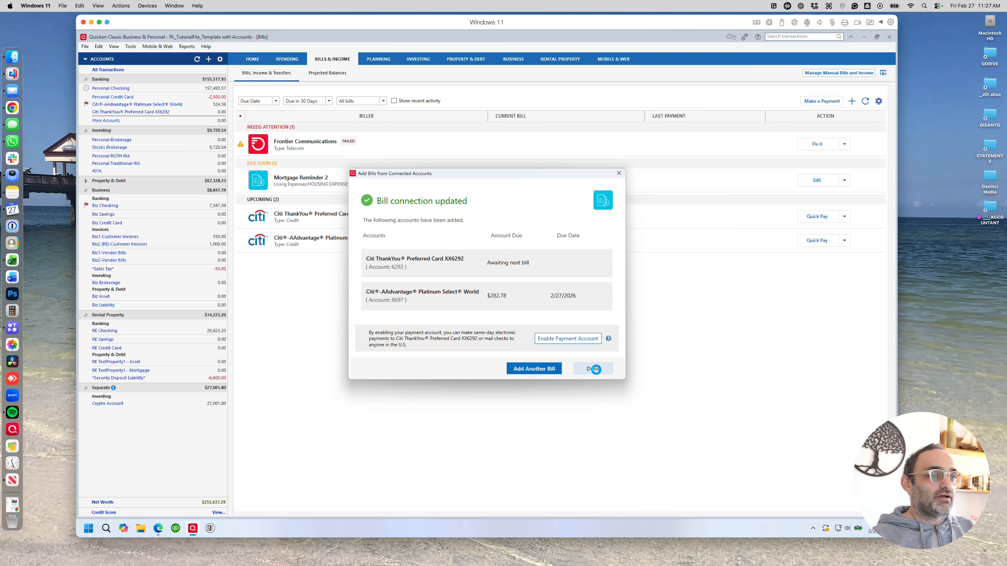
{"action": "left_click", "coordinate": [597, 374]}
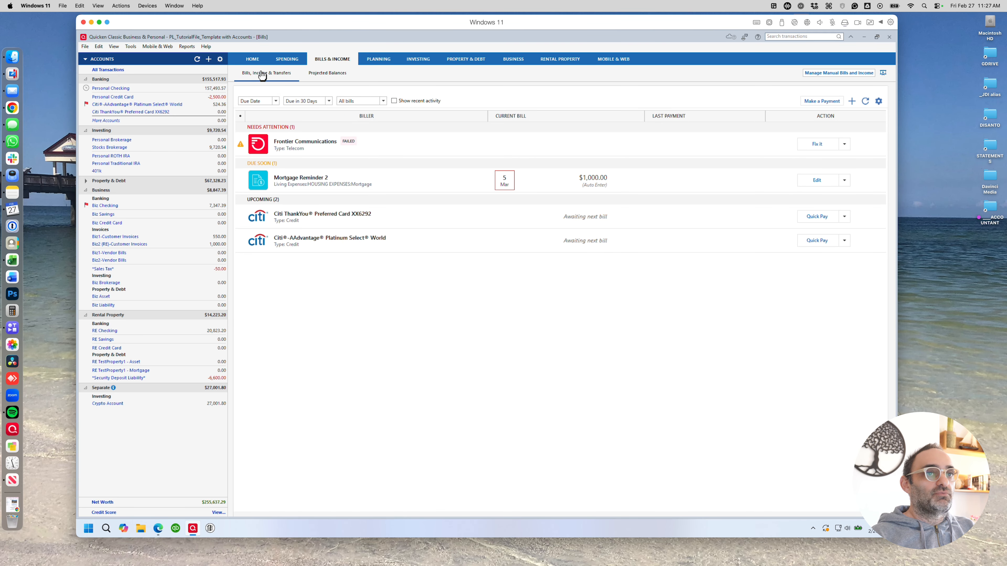
Filter the bills list to online bills and compare it with the Bill and Income Reminders on the home view.
{"action": "left_click", "coordinate": [251, 60]}
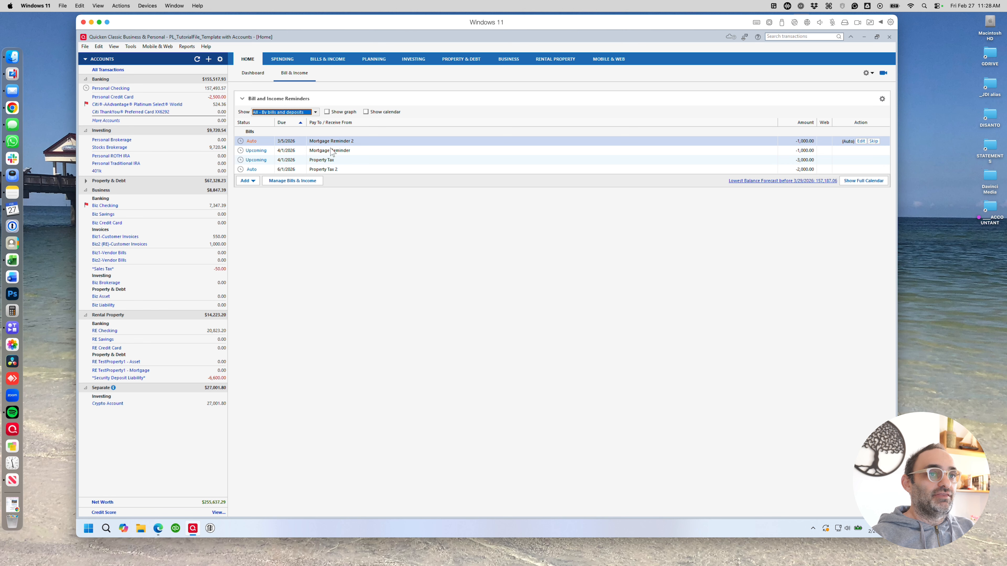
{"action": "left_click", "coordinate": [326, 60]}
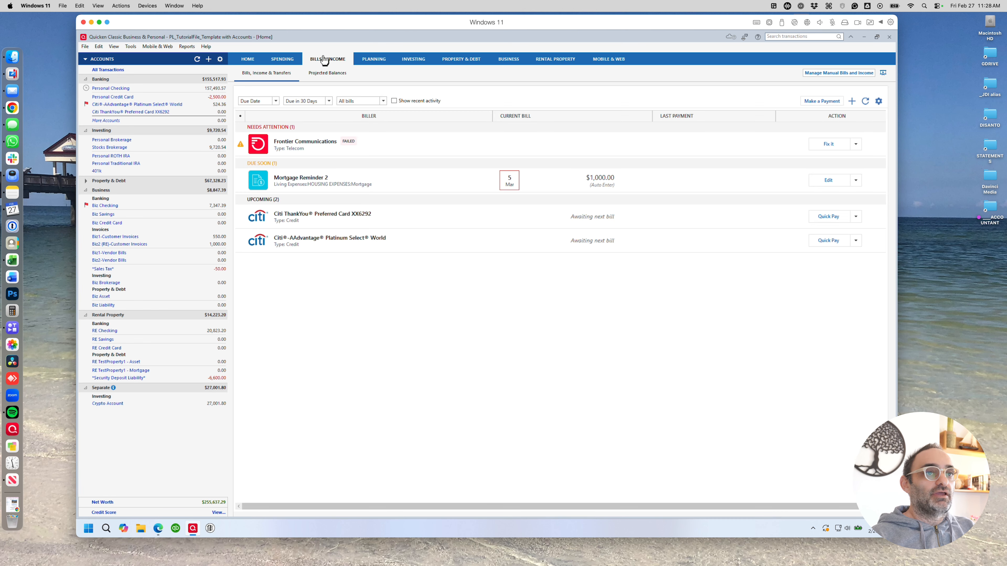
{"action": "left_click", "coordinate": [382, 102]}
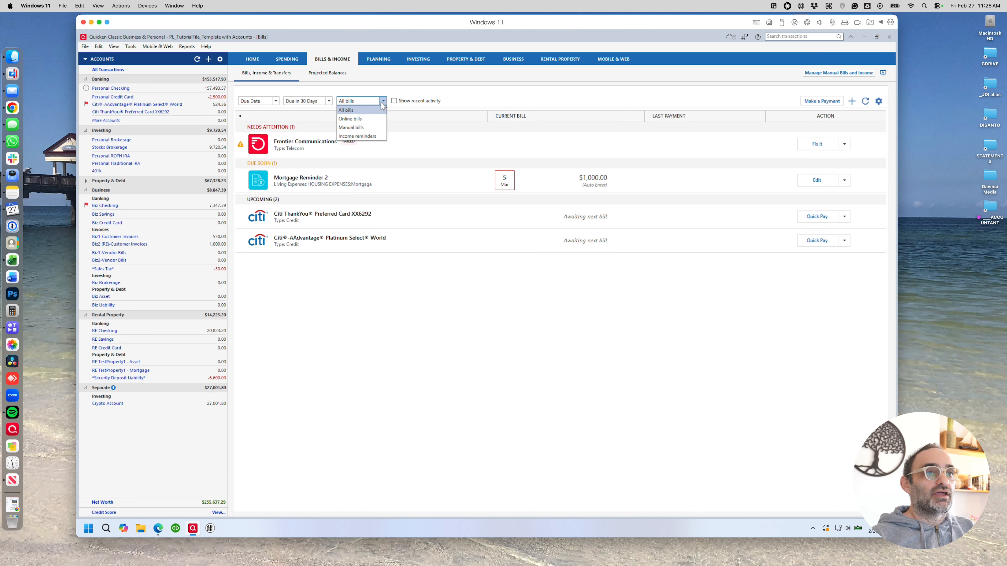
{"action": "left_click", "coordinate": [363, 121]}
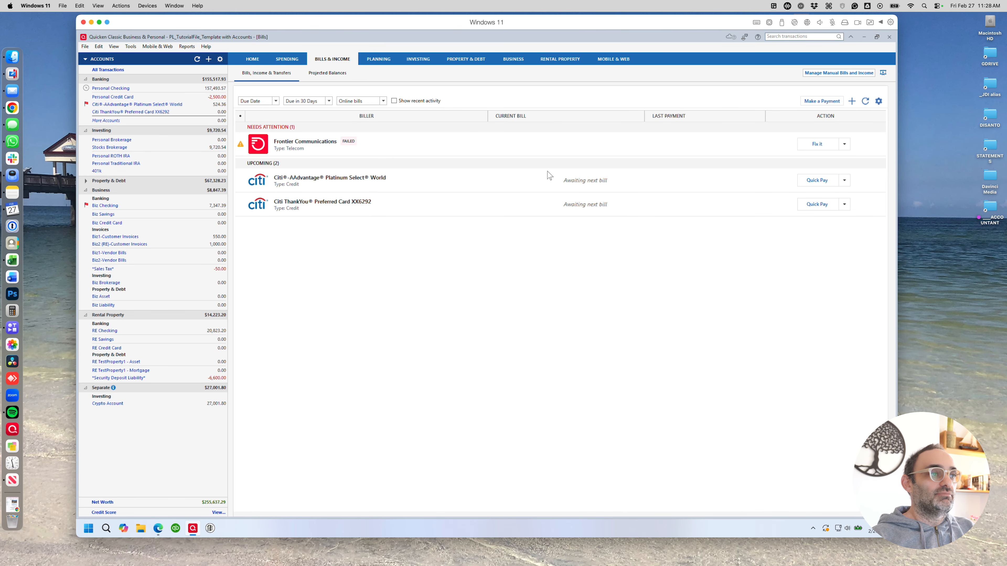
{"action": "left_click", "coordinate": [251, 60]}
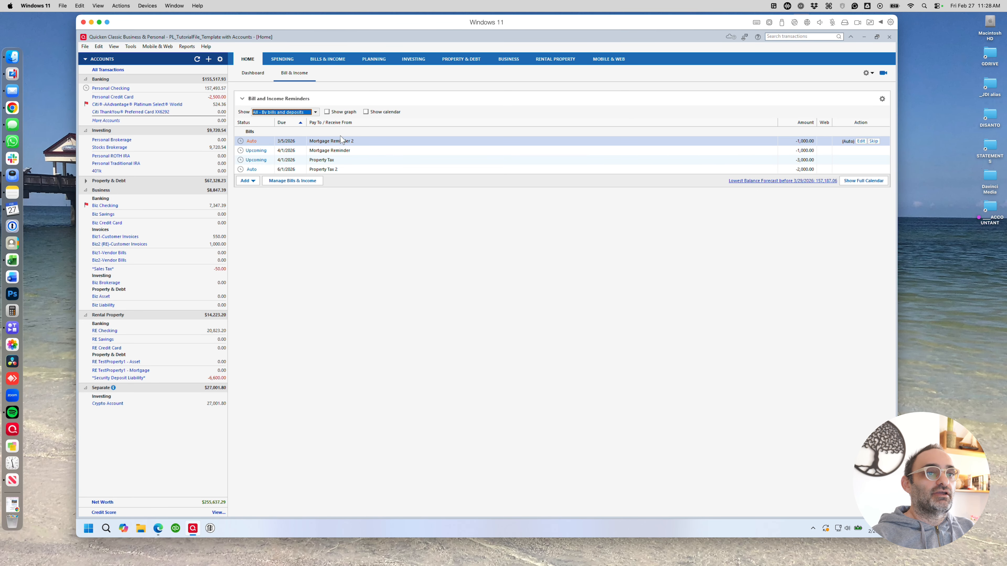
{"action": "left_click", "coordinate": [329, 62]}
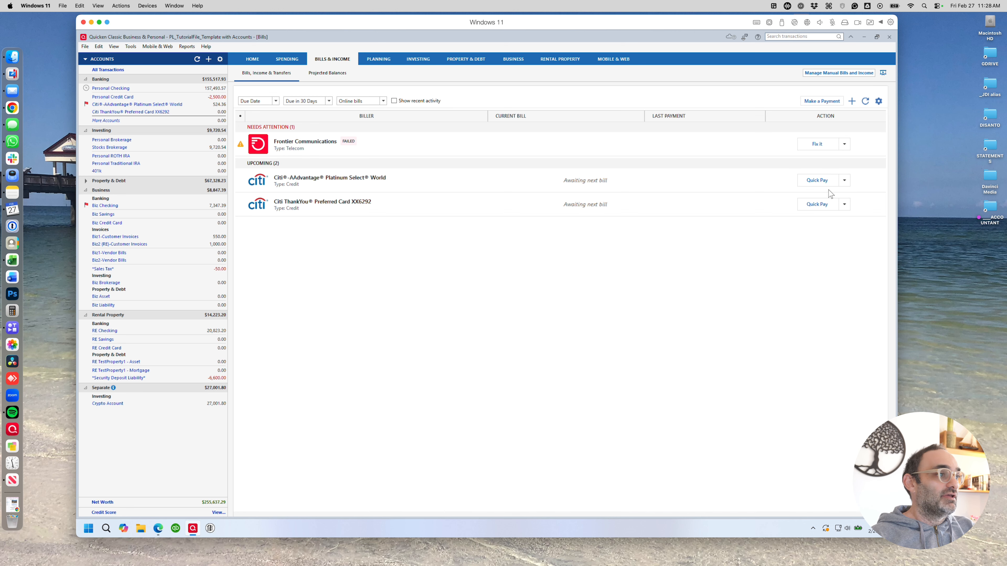
Open the Bill Manager payment introduction for the Citi AAdvantage Platinum Select bill and close it without enrolling.
{"action": "left_click", "coordinate": [844, 181]}
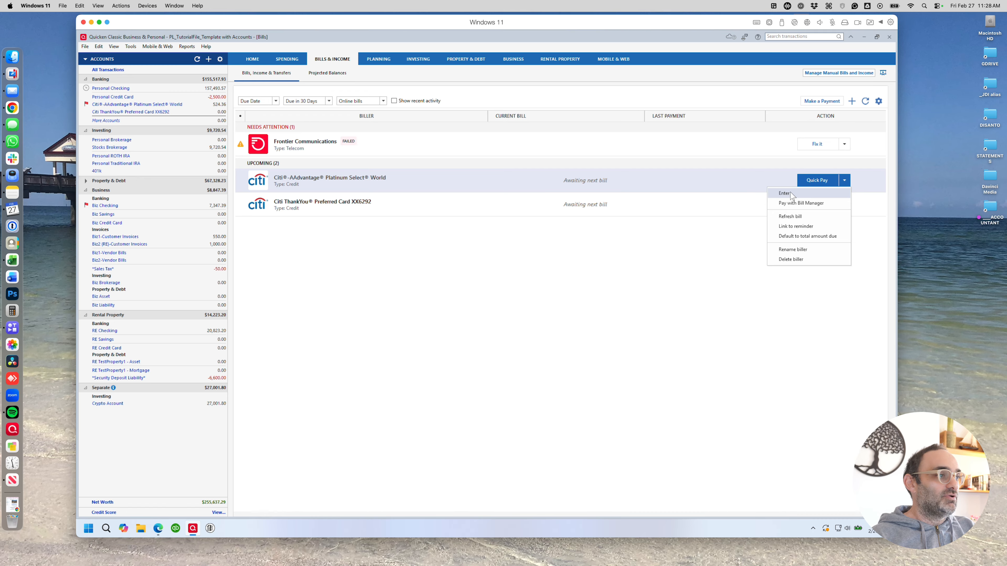
{"action": "left_click", "coordinate": [815, 205]}
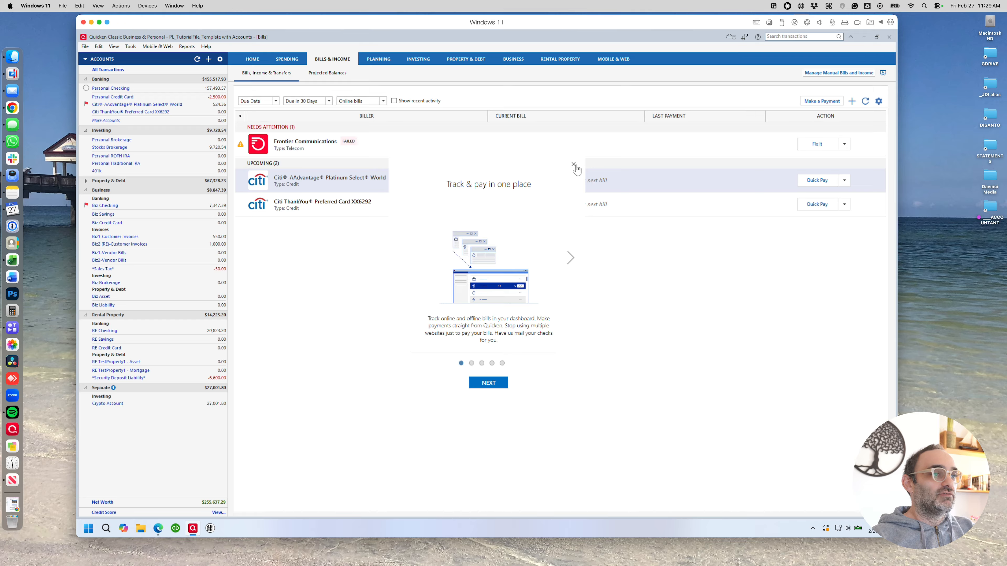
{"action": "left_click", "coordinate": [573, 164]}
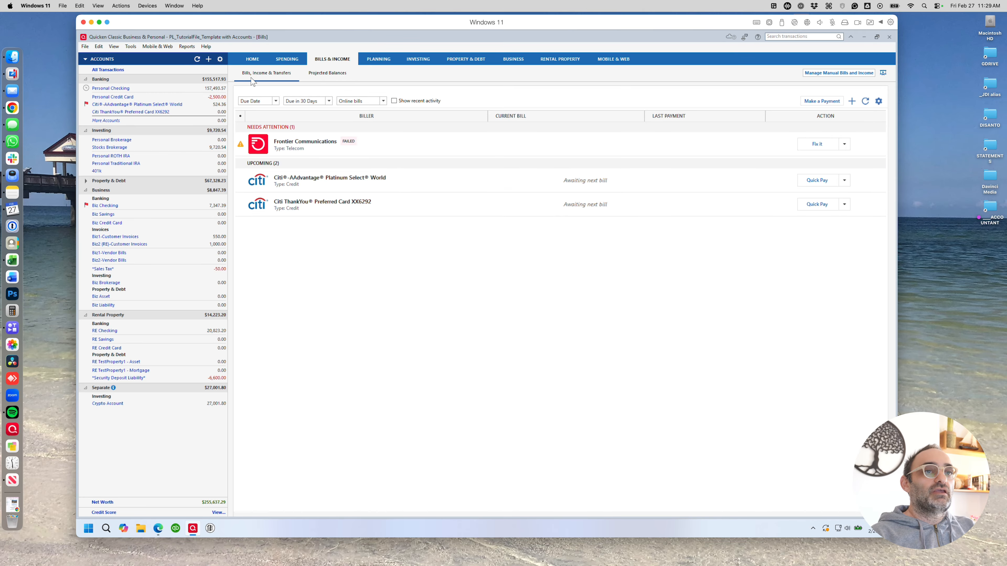
Add a home view named "Calender View" containing the Calendar item and save it.
{"action": "left_click", "coordinate": [253, 61]}
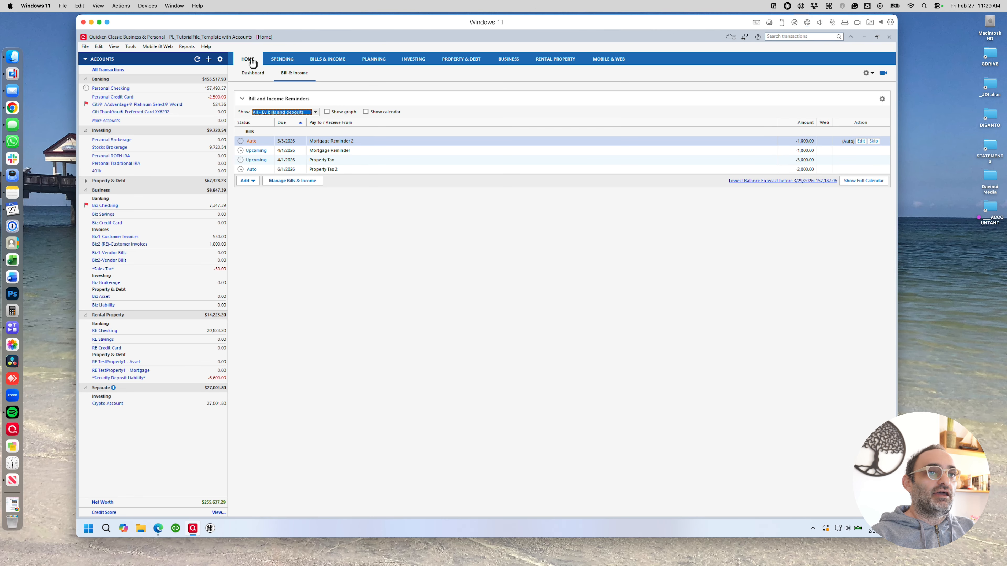
{"action": "left_click", "coordinate": [869, 73]}
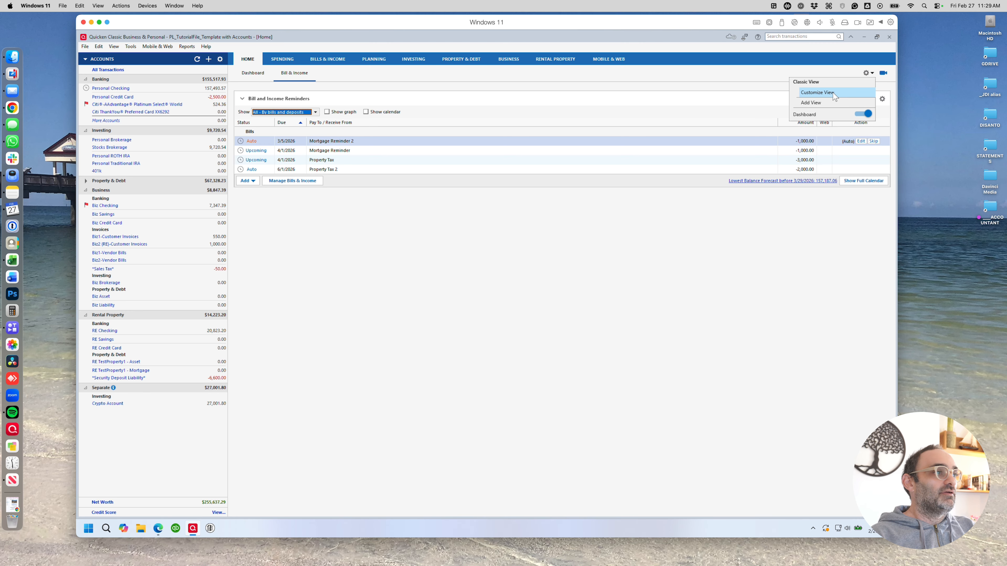
{"action": "left_click", "coordinate": [830, 102]}
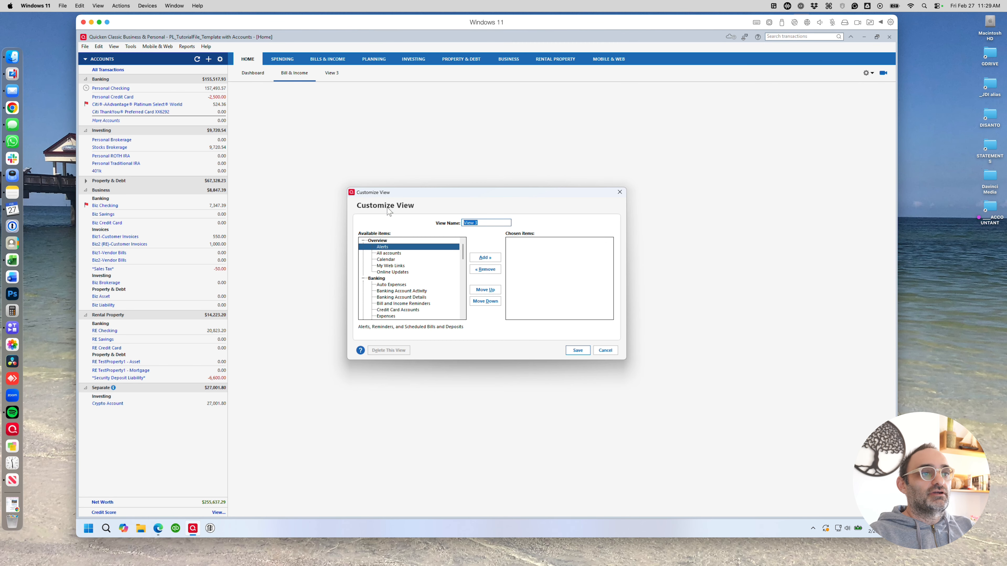
{"action": "type", "text": "Calender"}
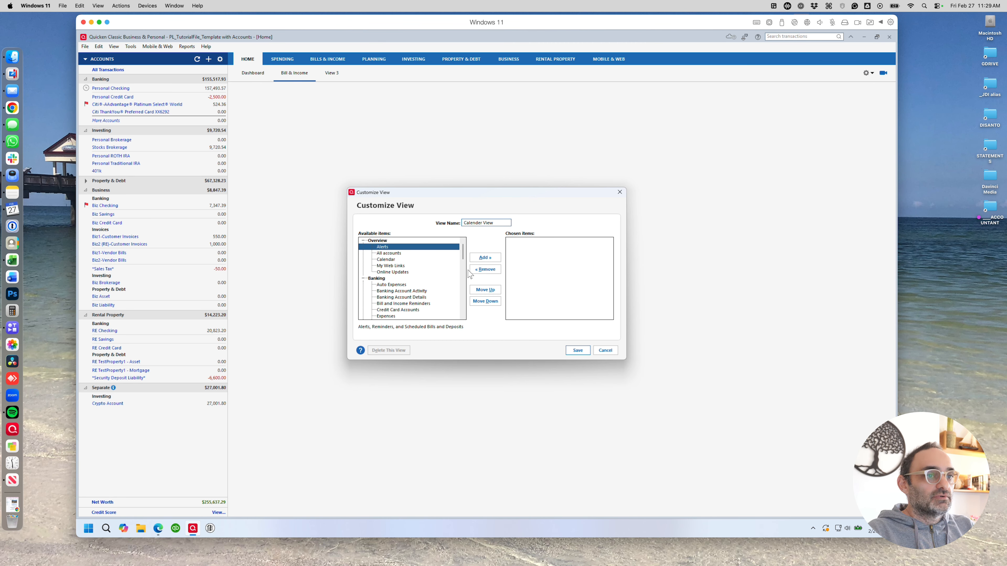
{"action": "left_click", "coordinate": [391, 260]}
{"action": "left_click", "coordinate": [497, 259]}
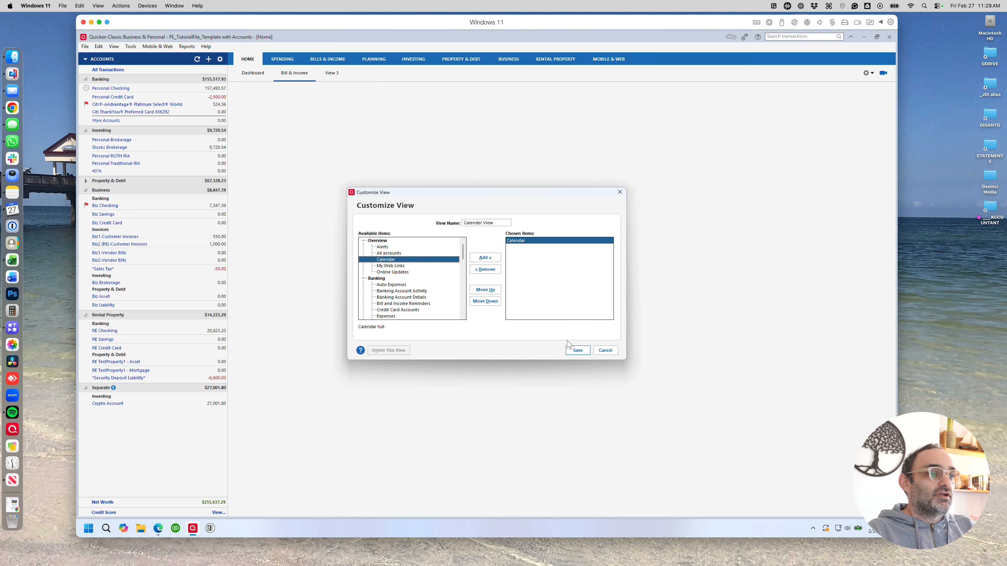
{"action": "left_click", "coordinate": [578, 355]}
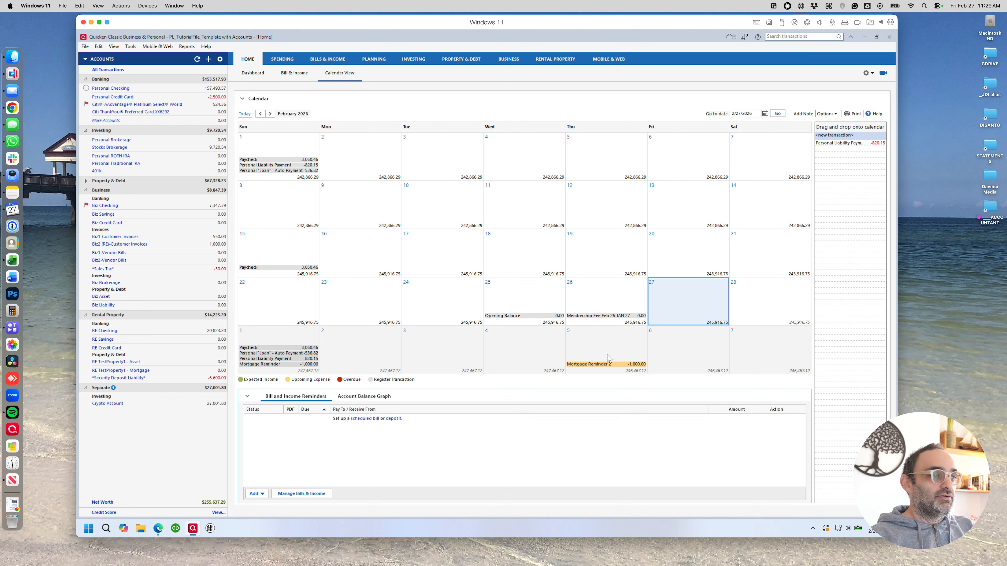
Hide recorded transactions, daily balances, snapshots and the Memorized Payee List in the calendar, and advance it to March 2026.
{"action": "left_click", "coordinate": [610, 369]}
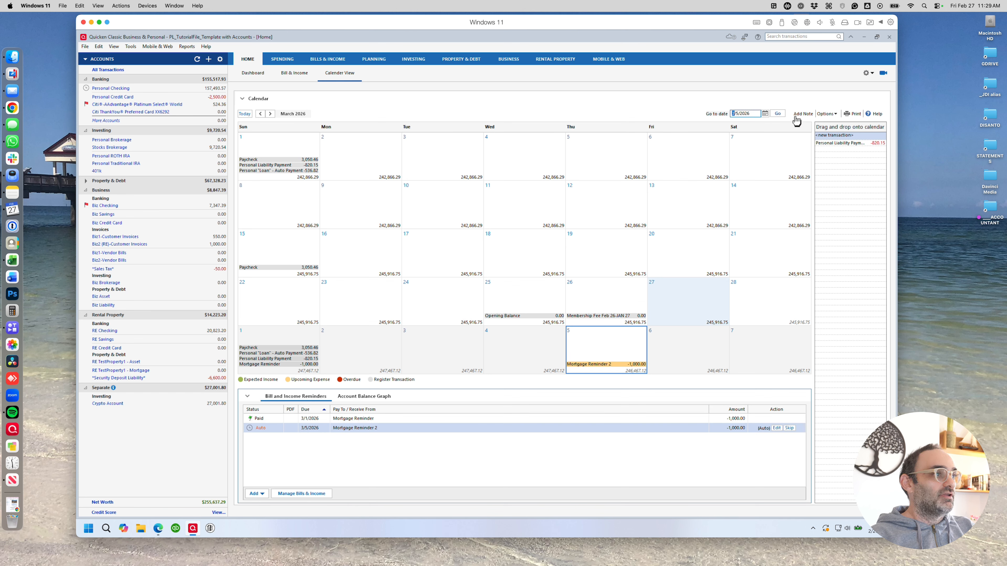
{"action": "left_click", "coordinate": [824, 113]}
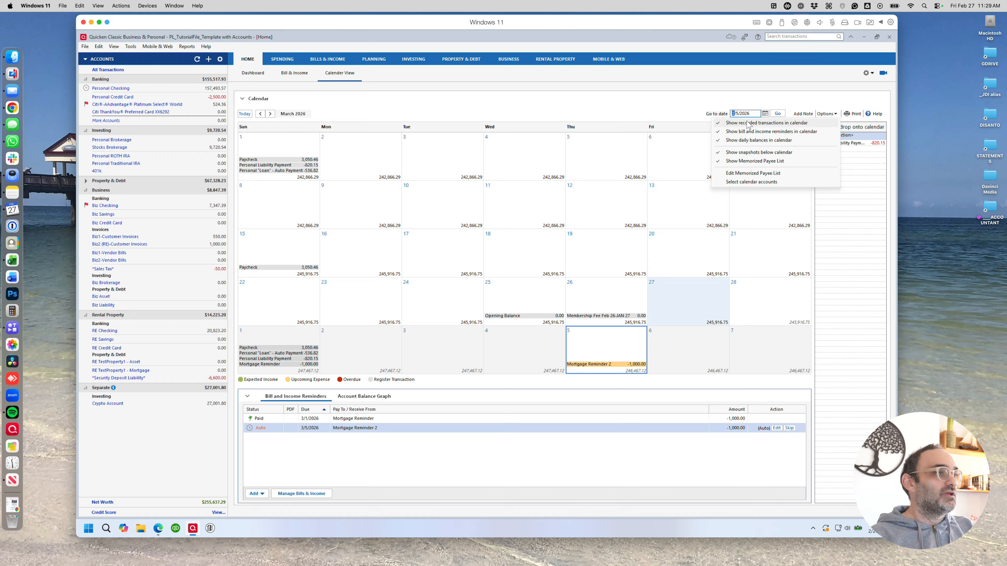
{"action": "left_click", "coordinate": [757, 123]}
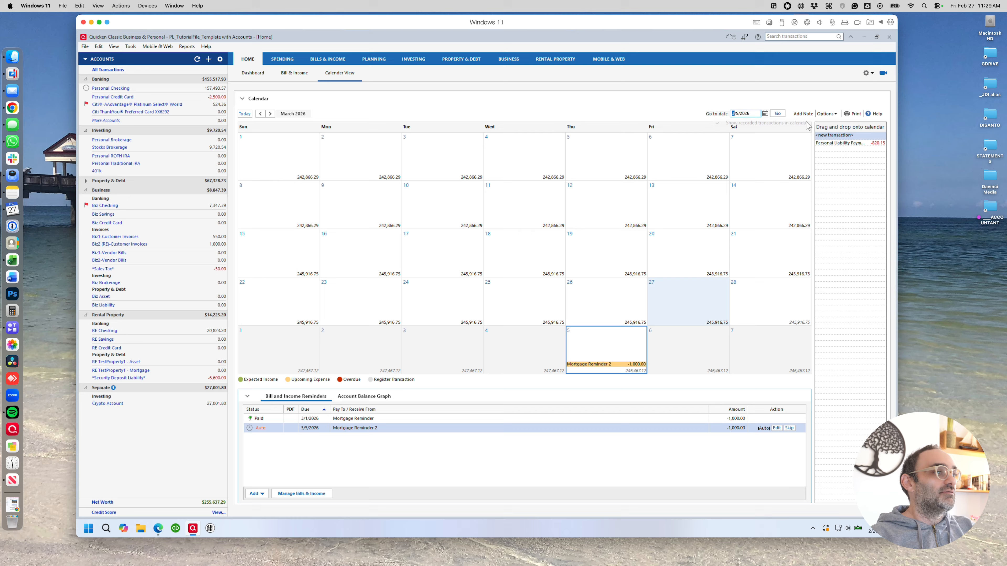
{"action": "left_click", "coordinate": [826, 114]}
{"action": "left_click", "coordinate": [773, 153]}
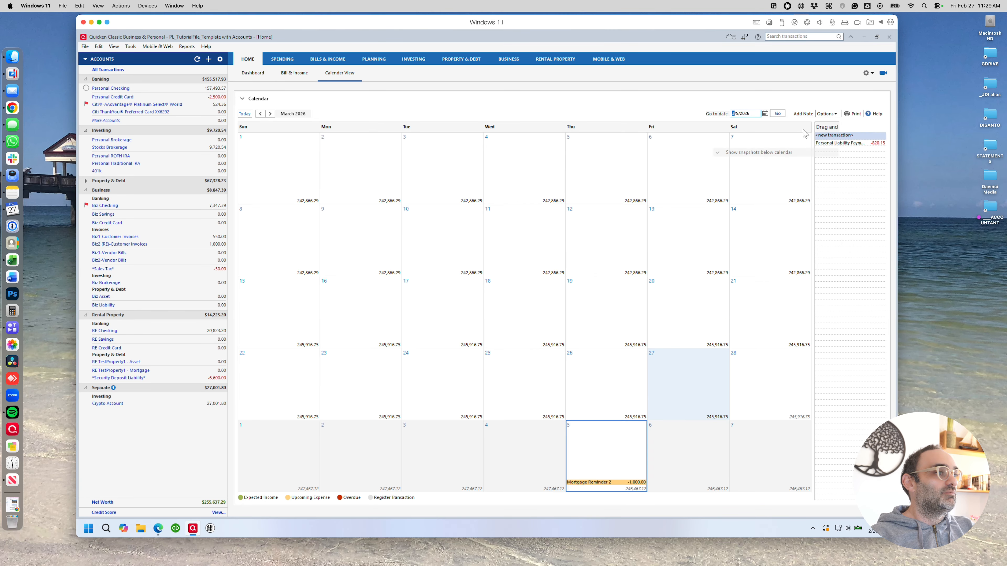
{"action": "left_click", "coordinate": [831, 114]}
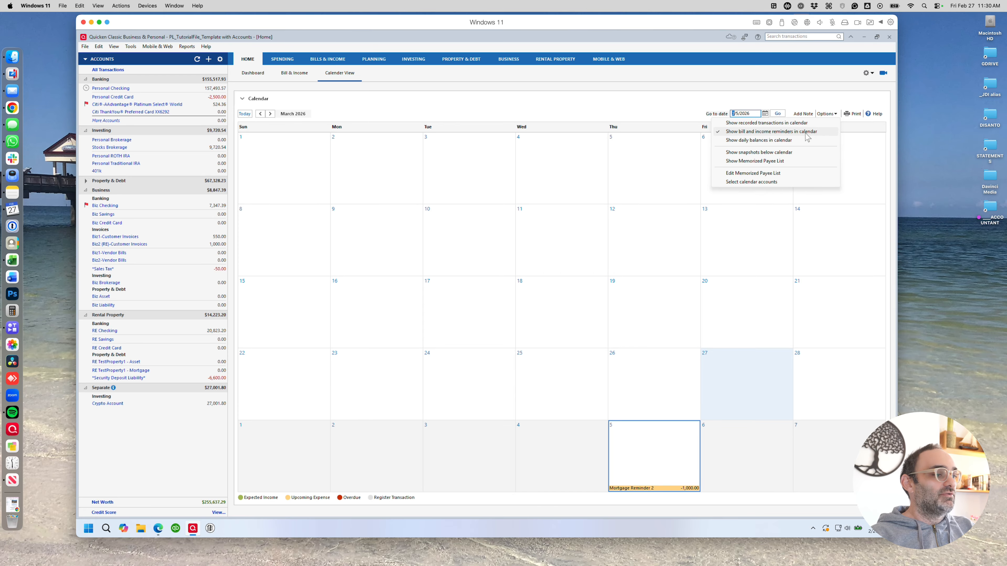
{"action": "left_click", "coordinate": [571, 233]}
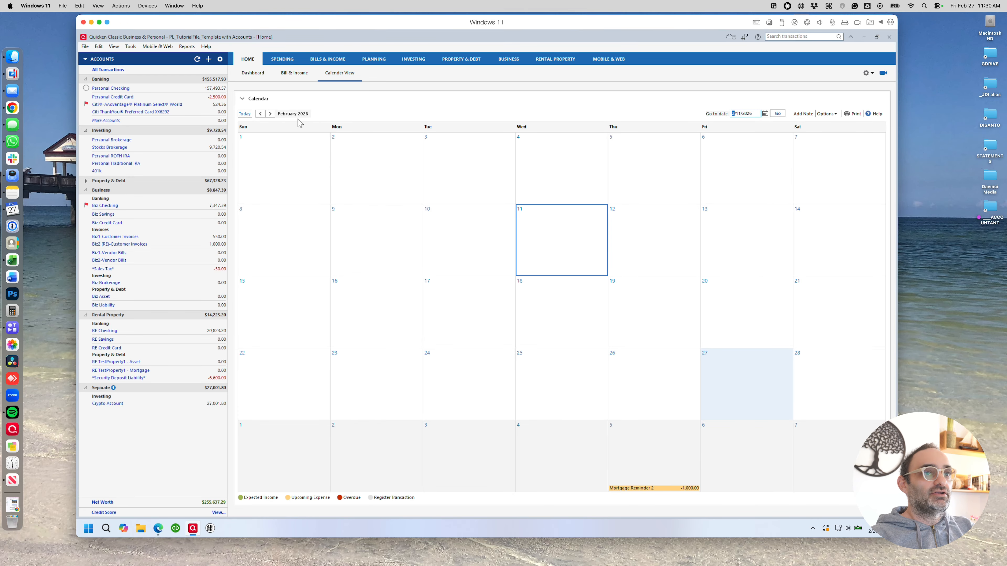
{"action": "left_click", "coordinate": [270, 115]}
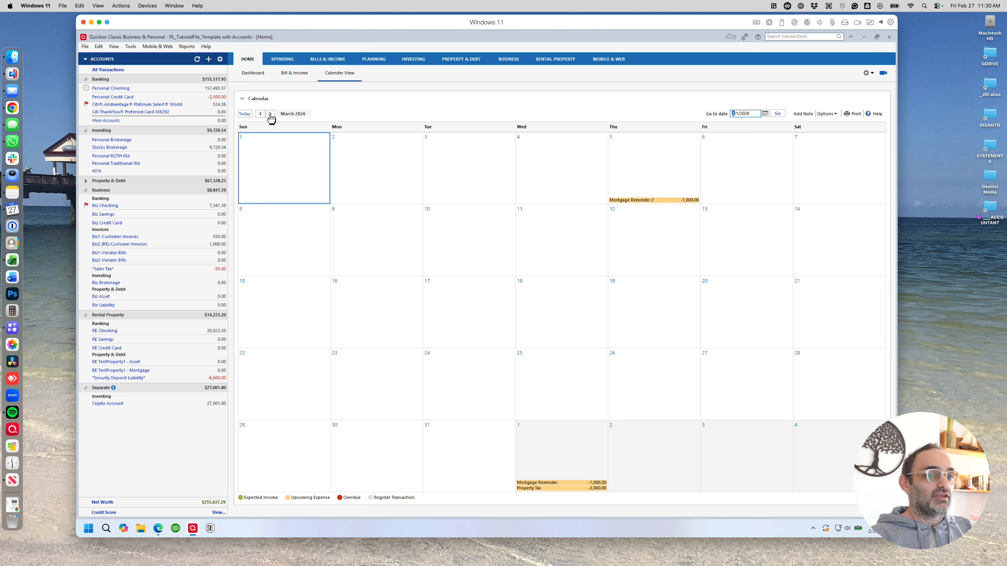
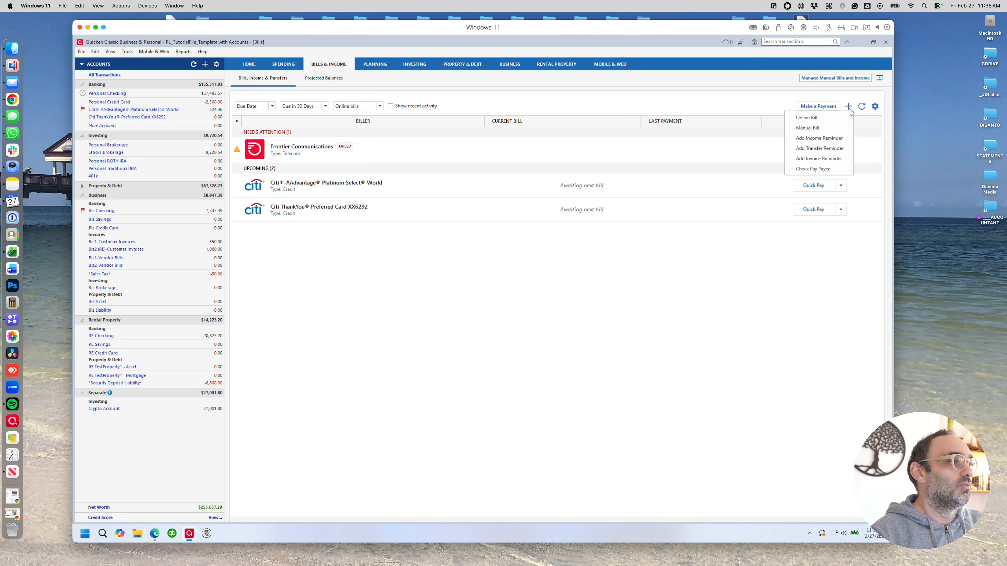
Start a new income reminder from "Rent Due", due next on 3/5/2026 with an amount of 1,500.00.
{"action": "left_click", "coordinate": [820, 139]}
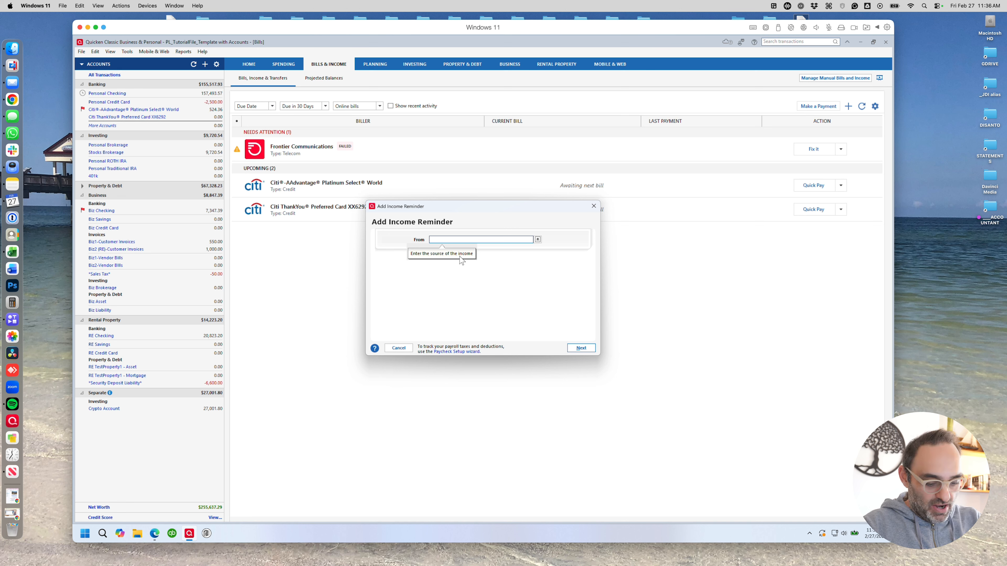
{"action": "type", "text": "Rent Due"}
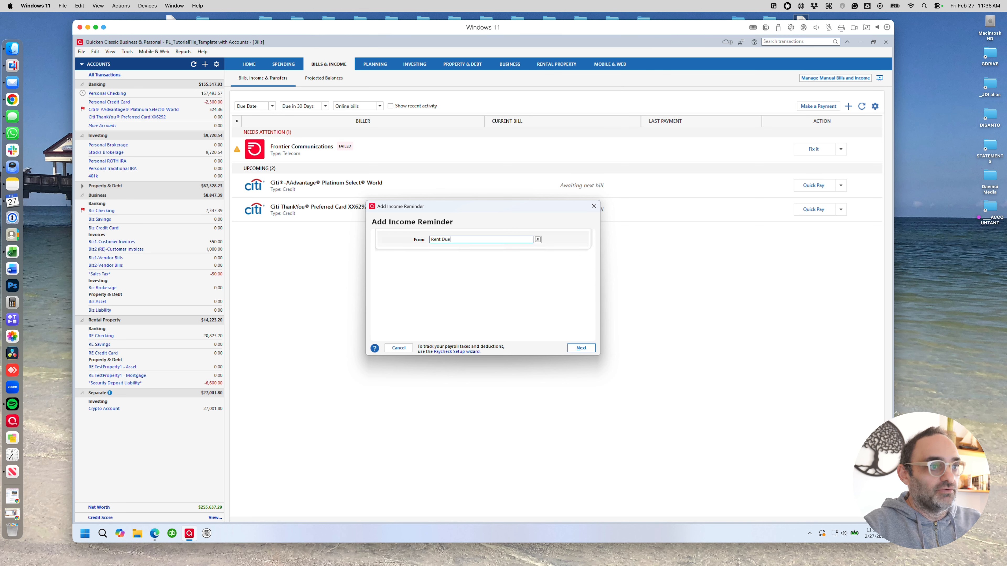
{"action": "left_click", "coordinate": [573, 348]}
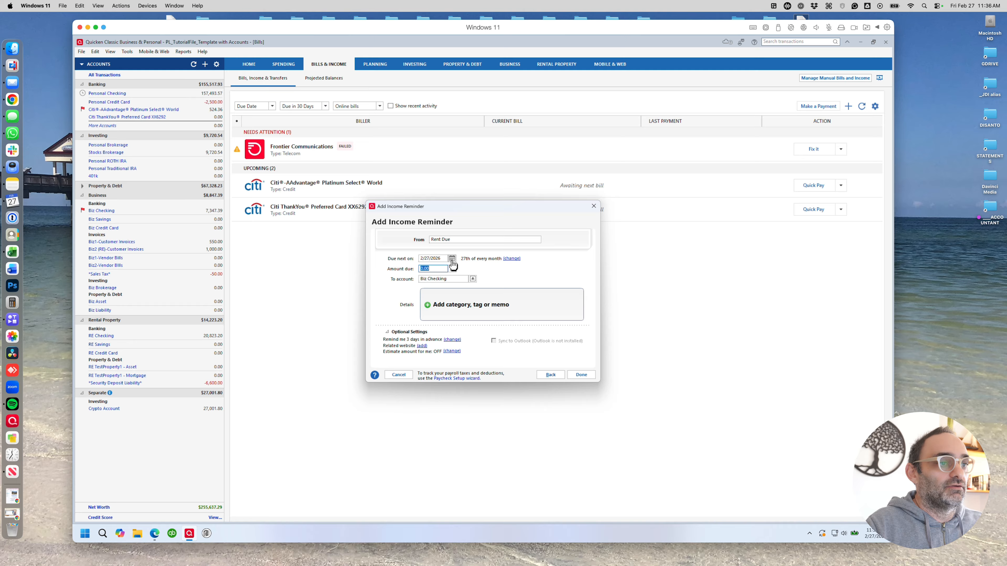
{"action": "left_click", "coordinate": [452, 258]}
{"action": "left_click", "coordinate": [504, 270]}
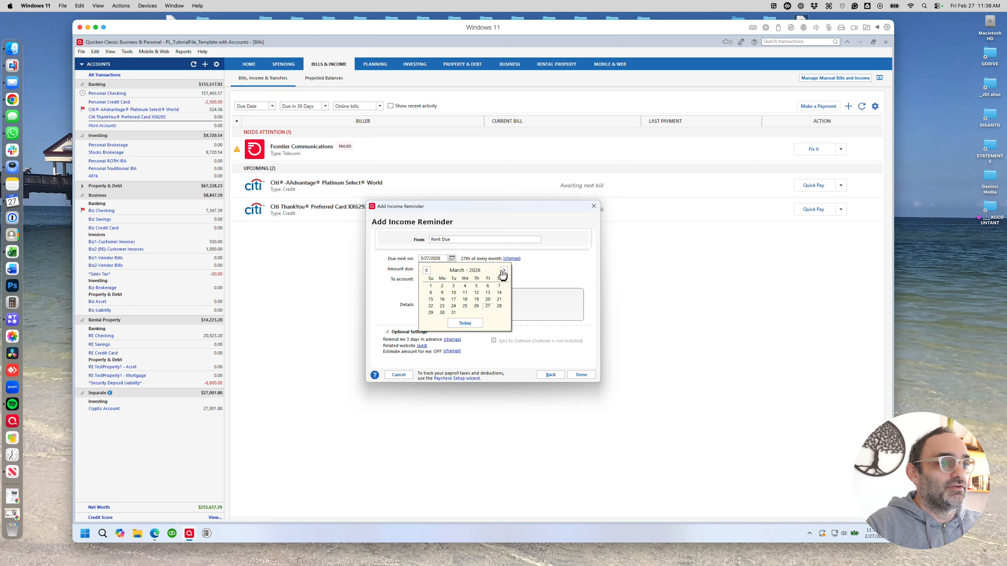
{"action": "left_click", "coordinate": [474, 286]}
{"action": "left_click", "coordinate": [438, 268]}
{"action": "type", "text": "1"}
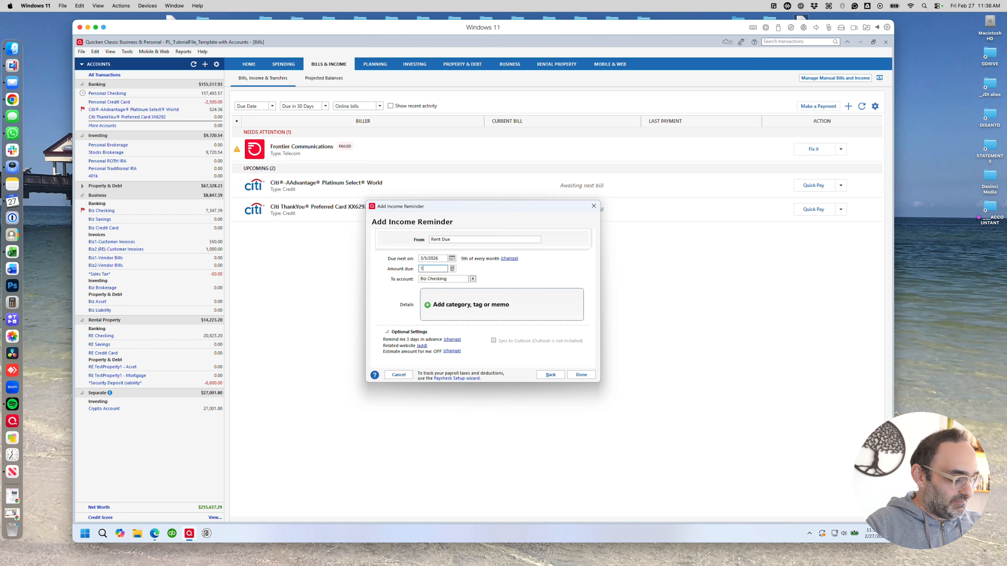
{"action": "type", "text": "5,000"}
{"action": "key", "text": "Tab"}
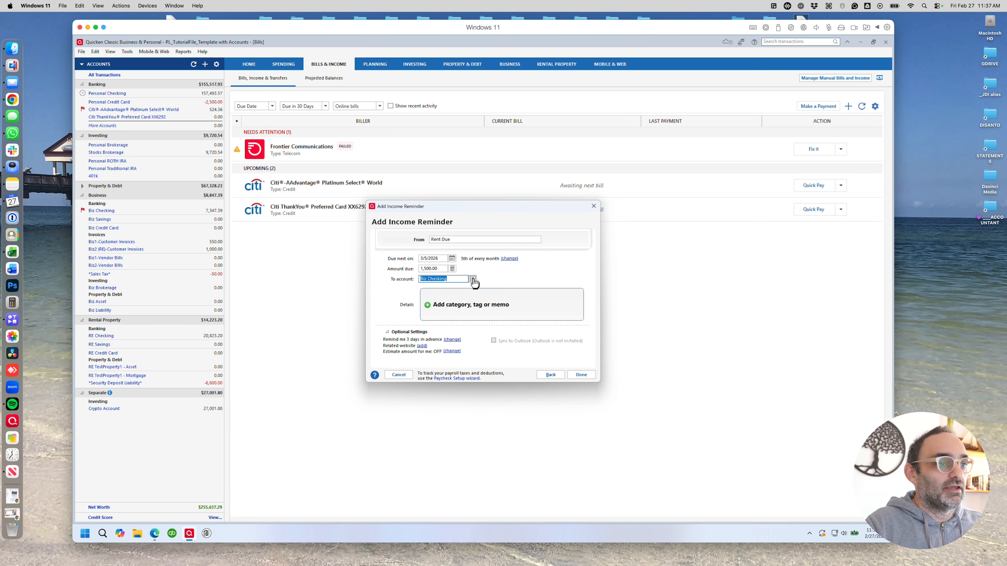
Set the rental property account RE Checking as the account that receives the Rent Due income.
{"action": "left_click", "coordinate": [472, 279]}
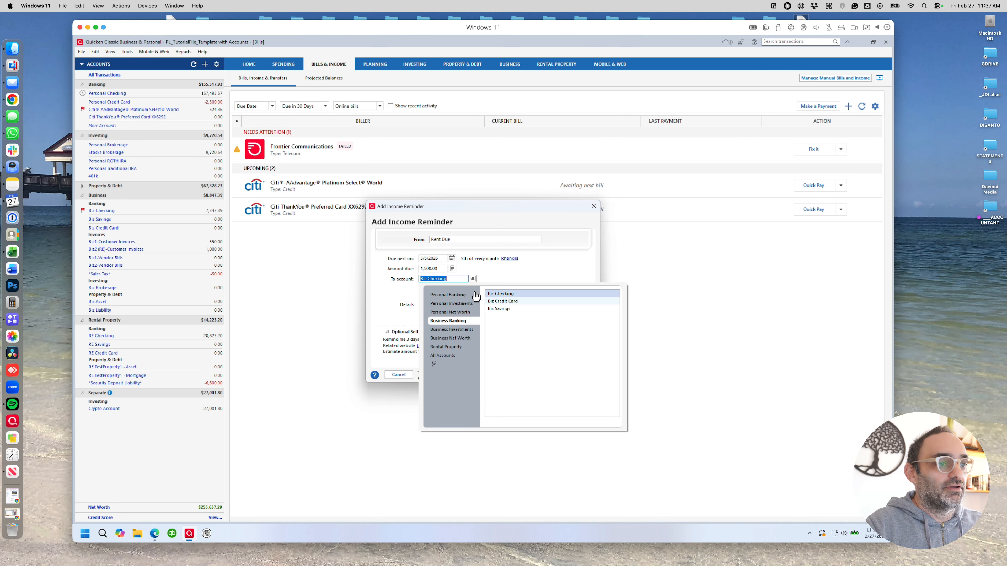
{"action": "left_click", "coordinate": [452, 330]}
{"action": "left_click", "coordinate": [451, 338]}
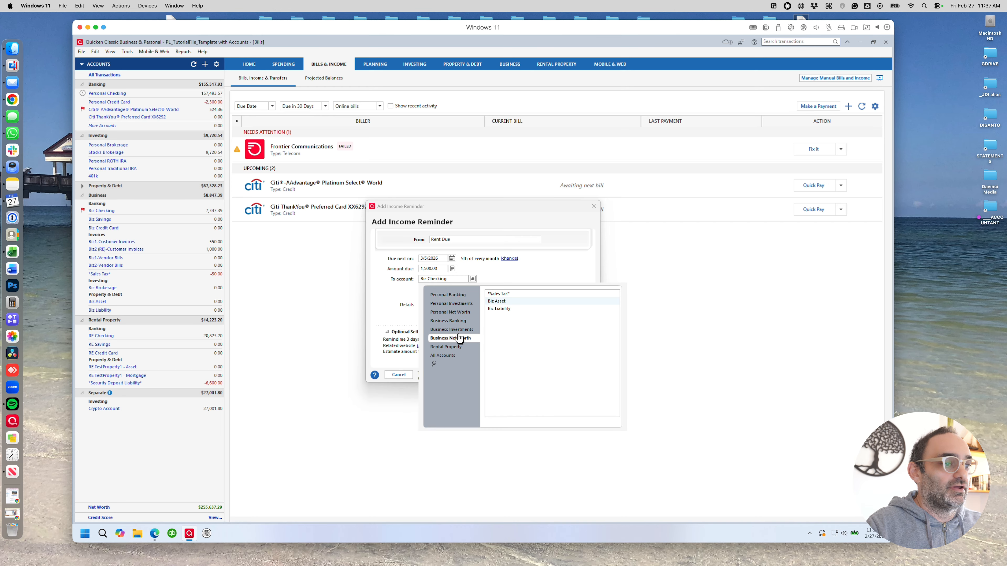
{"action": "left_click", "coordinate": [452, 347]}
{"action": "left_click", "coordinate": [501, 301]}
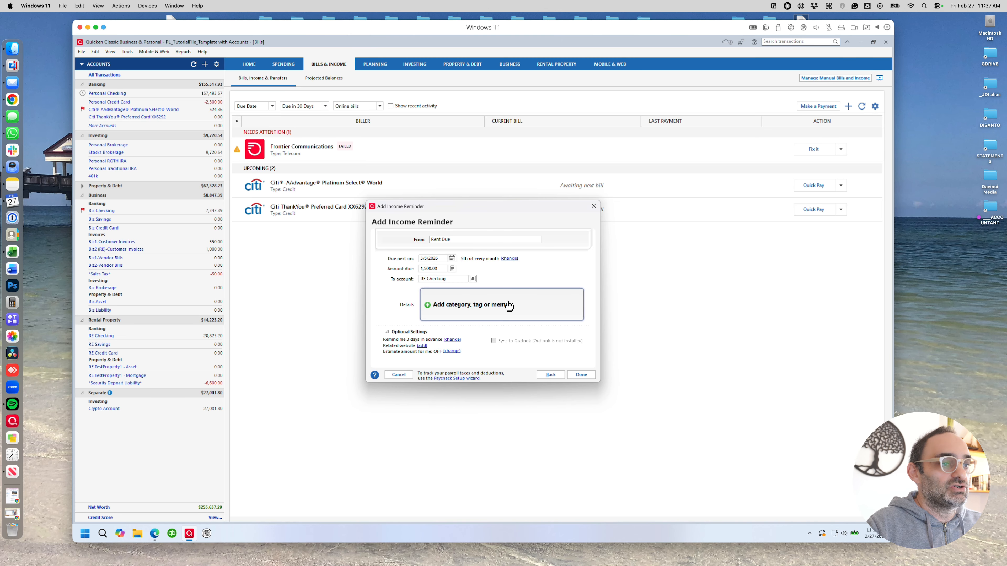
Assign the Rent Due reminder the _Rental Income category of Property 1 under Real Estate - Alt Approach.
{"action": "left_click", "coordinate": [471, 309]}
{"action": "type", "text": "Re"}
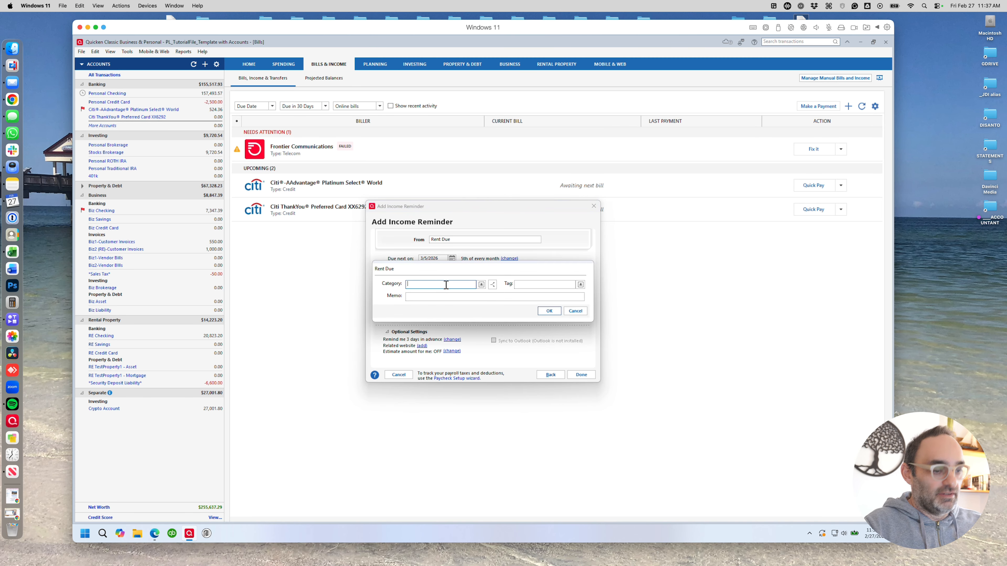
{"action": "type", "text": "ntal Expense"}
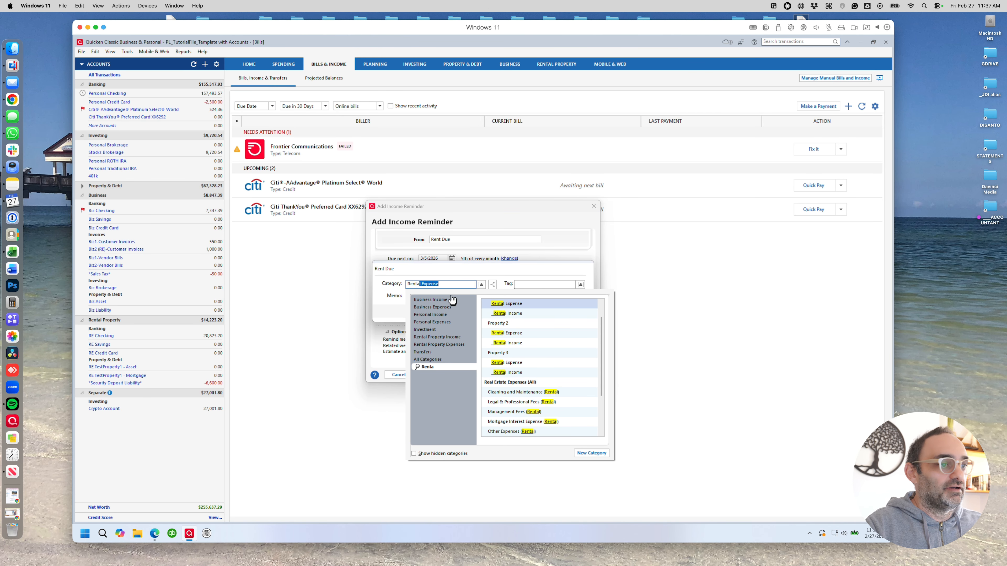
{"action": "left_click", "coordinate": [509, 333]}
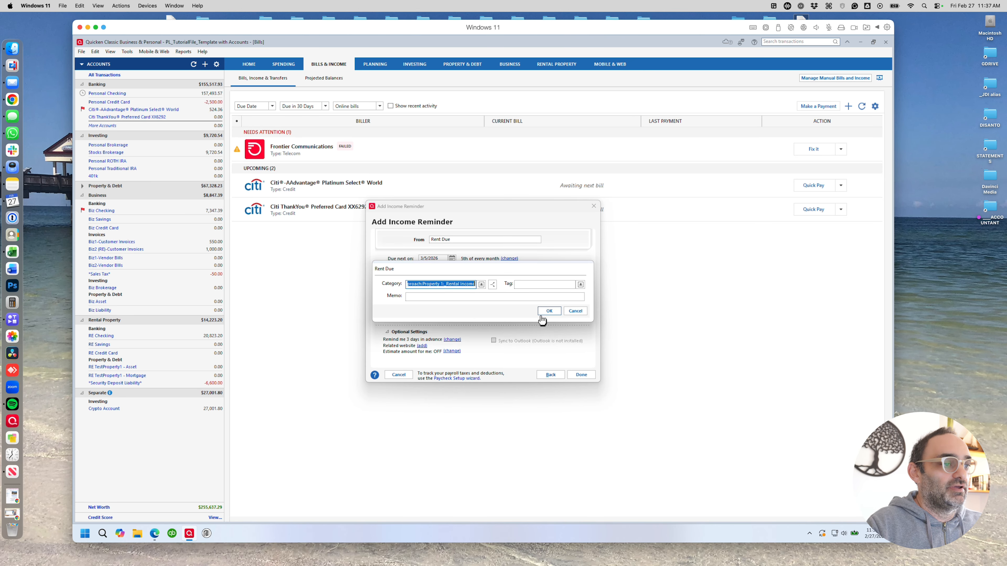
{"action": "left_click", "coordinate": [545, 316]}
Set the Rent Due reminder to enter its transaction automatically 10 days before the due date, and save the reminder.
{"action": "left_click", "coordinate": [452, 339]}
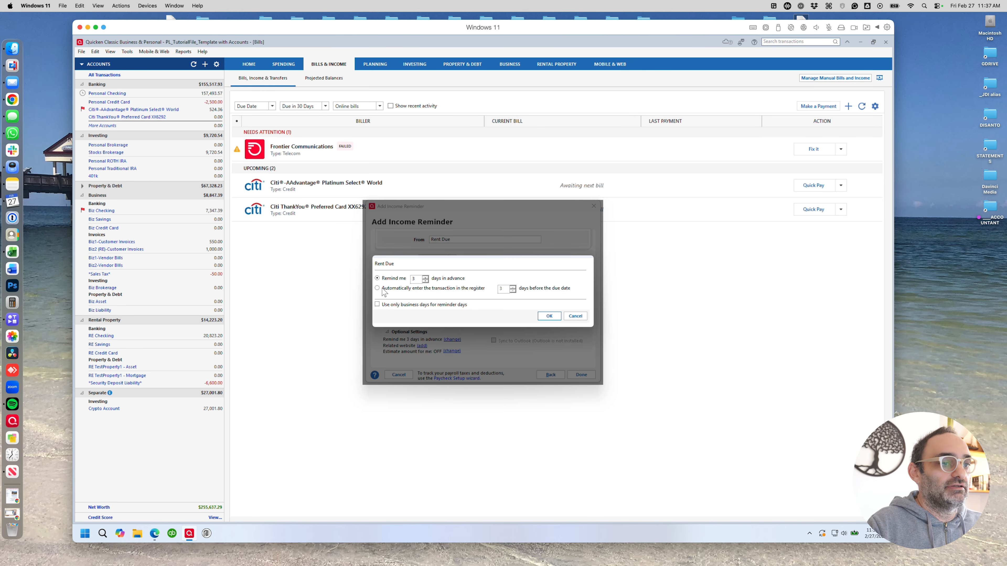
{"action": "left_click", "coordinate": [390, 291]}
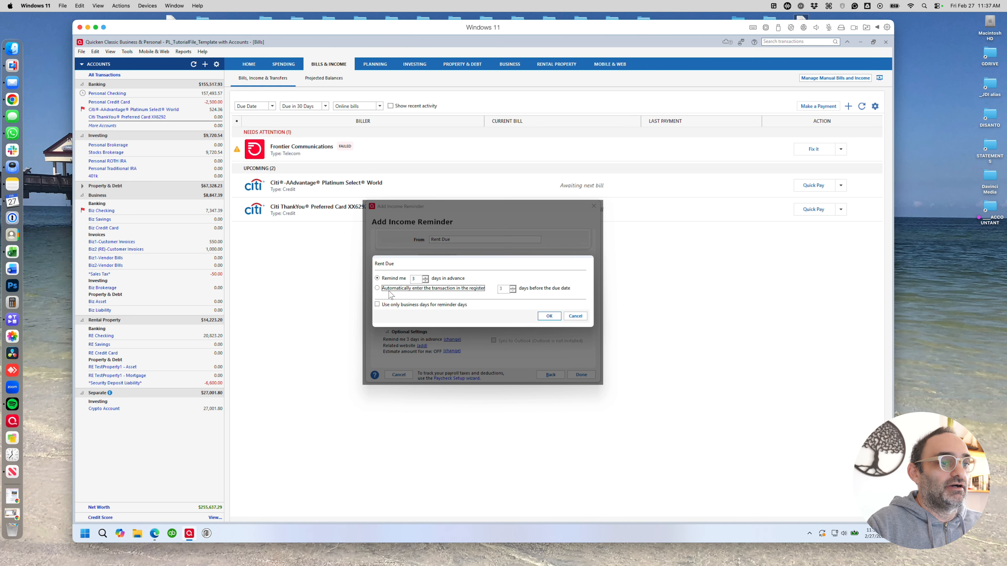
{"action": "left_click", "coordinate": [513, 287]}
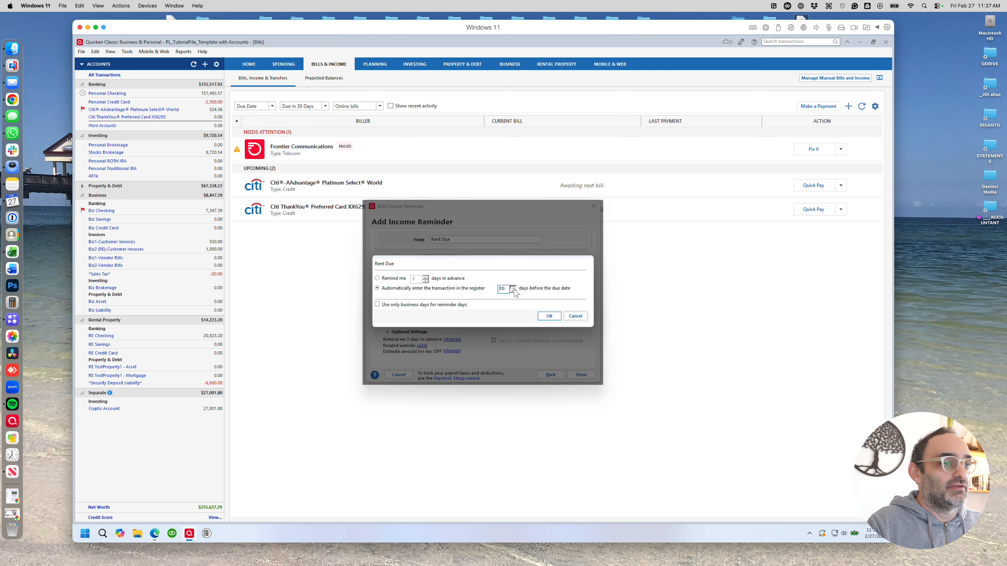
{"action": "left_click", "coordinate": [548, 316]}
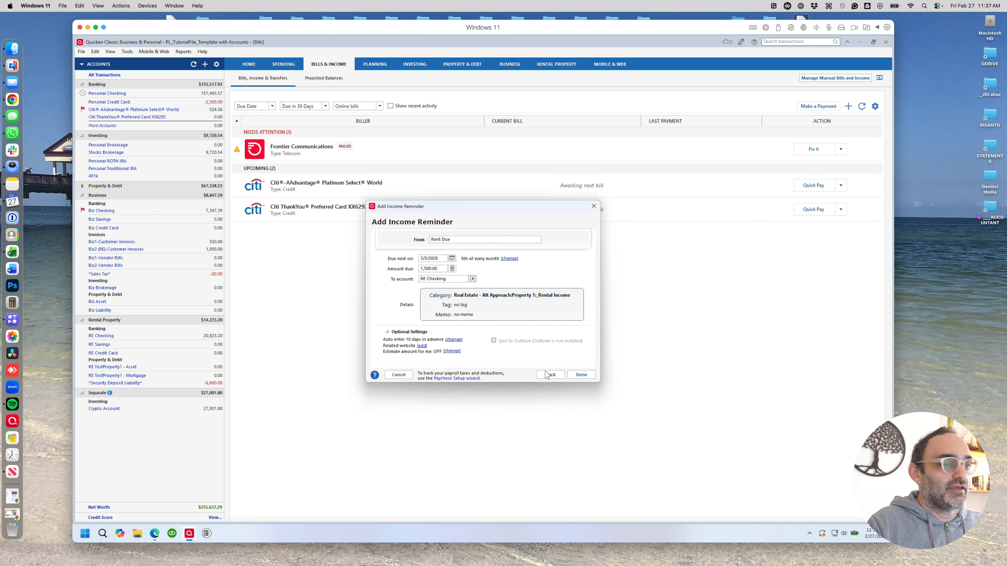
{"action": "left_click", "coordinate": [581, 374]}
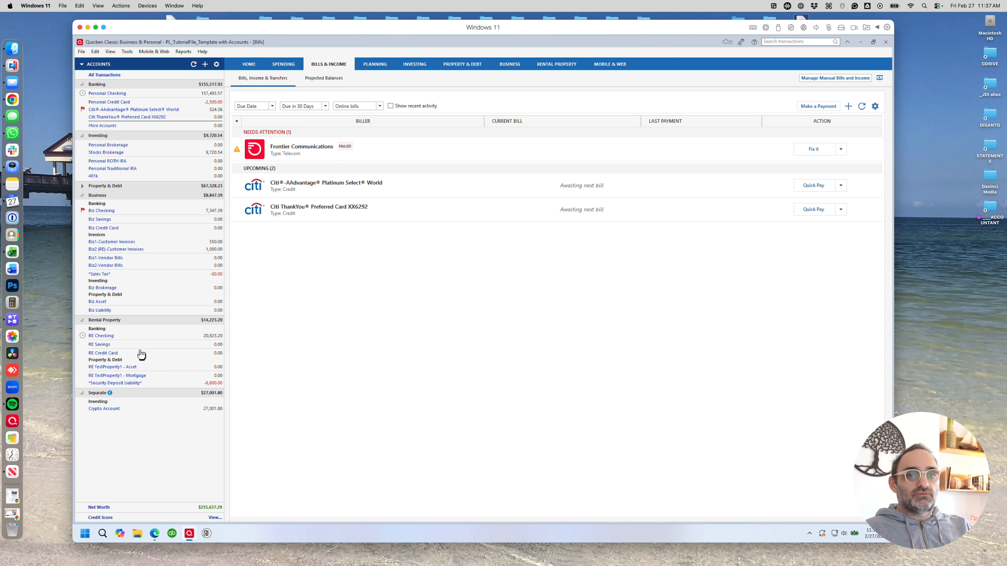
Check the RE Checking register and its scheduled-deposit indicator, and review the Bill and Income Reminders on the home view.
{"action": "left_click", "coordinate": [100, 337]}
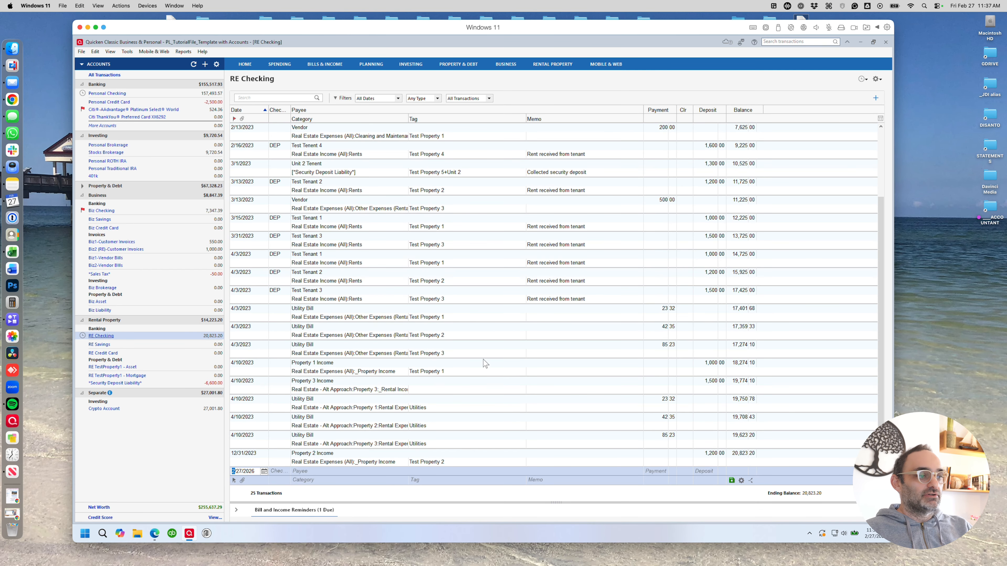
{"action": "mouse_move", "coordinate": [83, 337]}
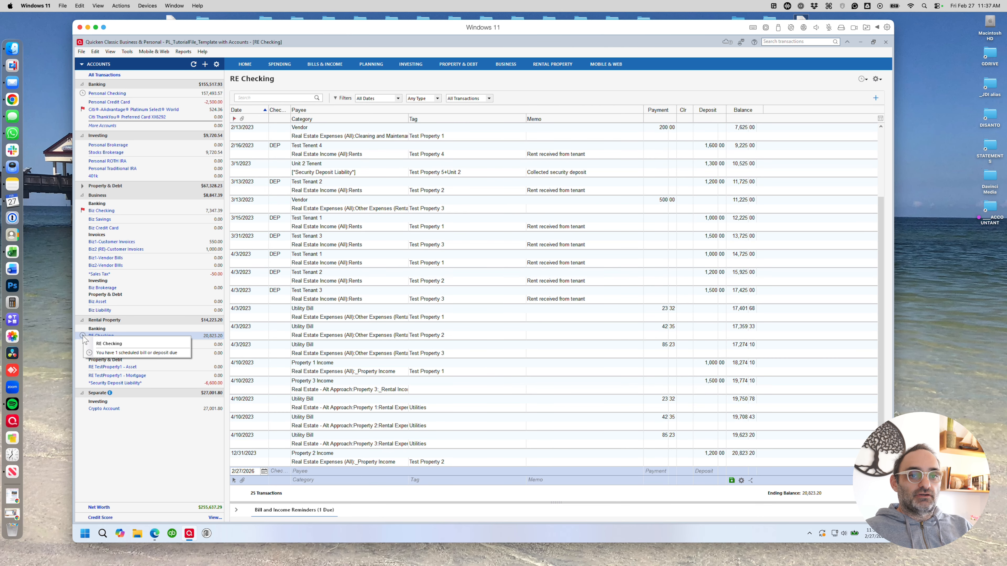
{"action": "left_click", "coordinate": [150, 357]}
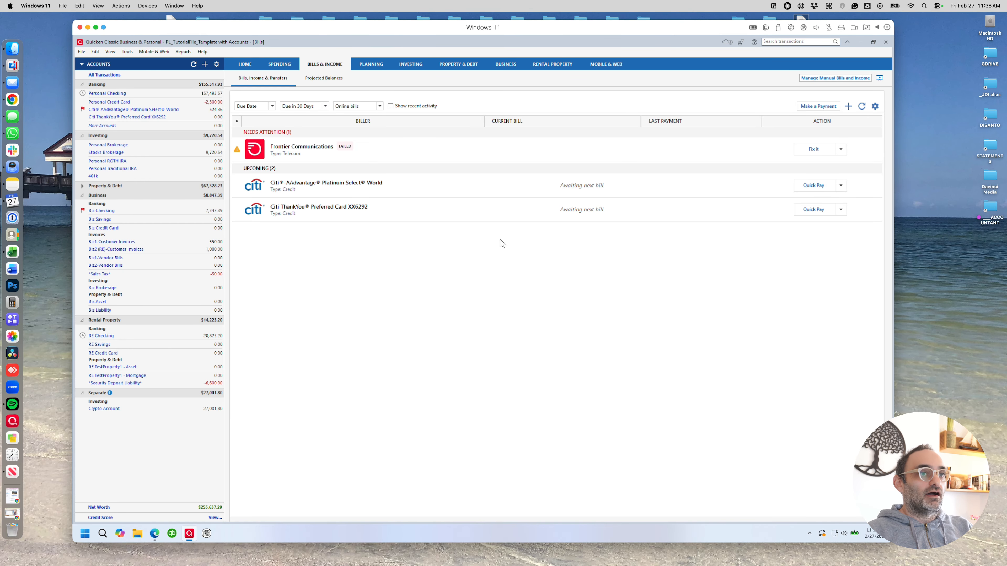
{"action": "left_click", "coordinate": [250, 65]}
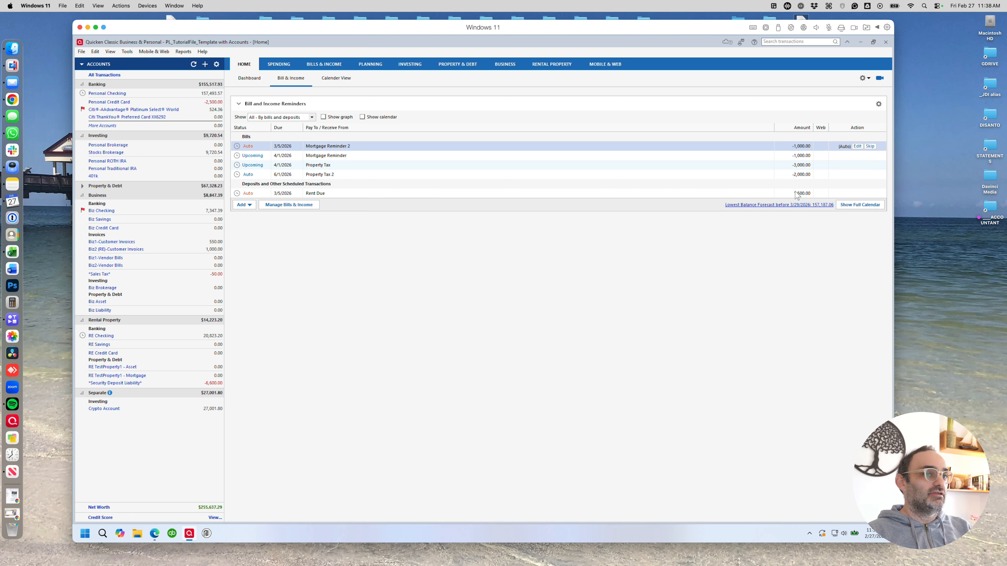
Enter the Rent Due reminder's 3/5/2026 deposit as a transaction and check it in the RE Checking register.
{"action": "left_click", "coordinate": [583, 194]}
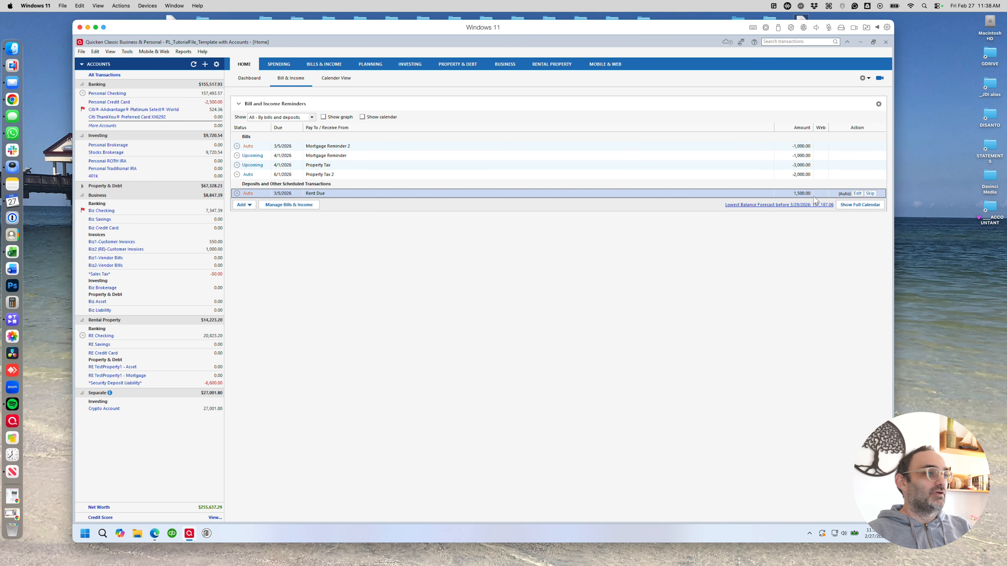
{"action": "right_click", "coordinate": [720, 197]}
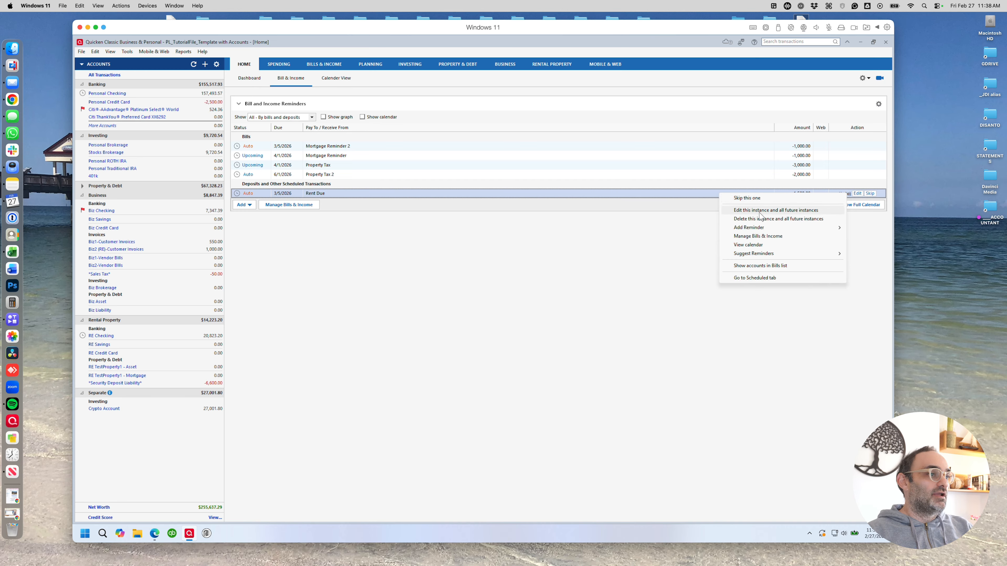
{"action": "double_click", "coordinate": [674, 192]}
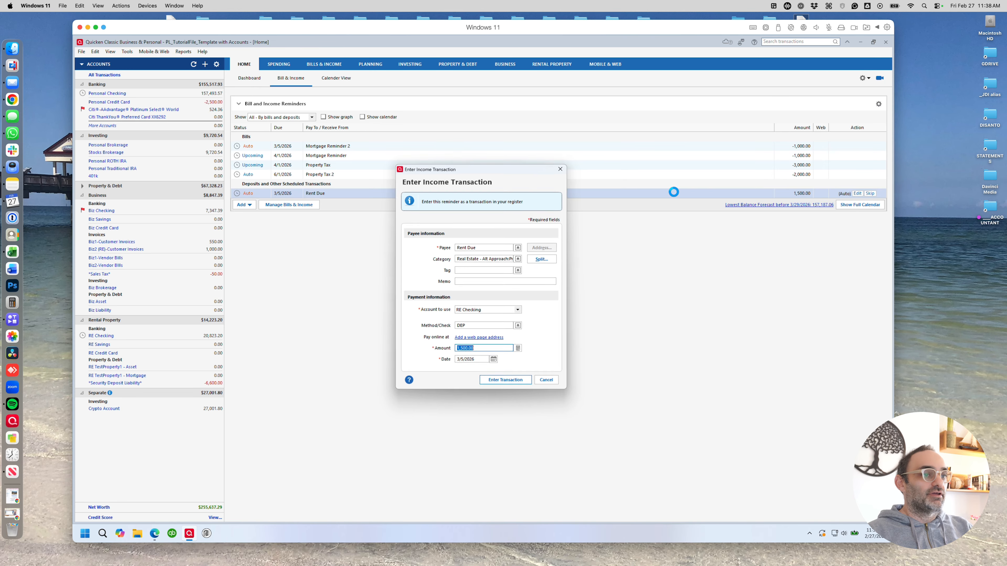
{"action": "left_click", "coordinate": [514, 385]}
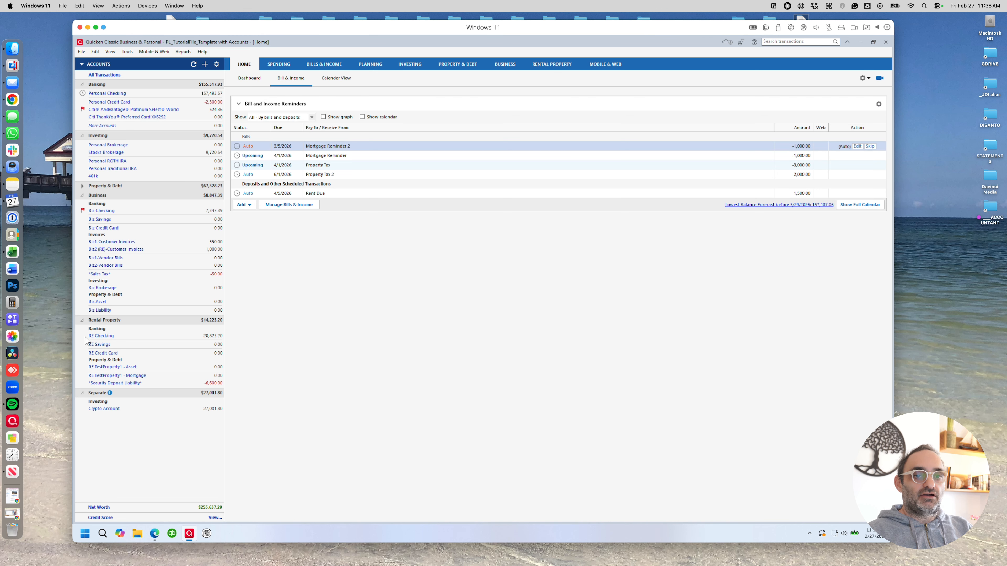
{"action": "left_click", "coordinate": [101, 337]}
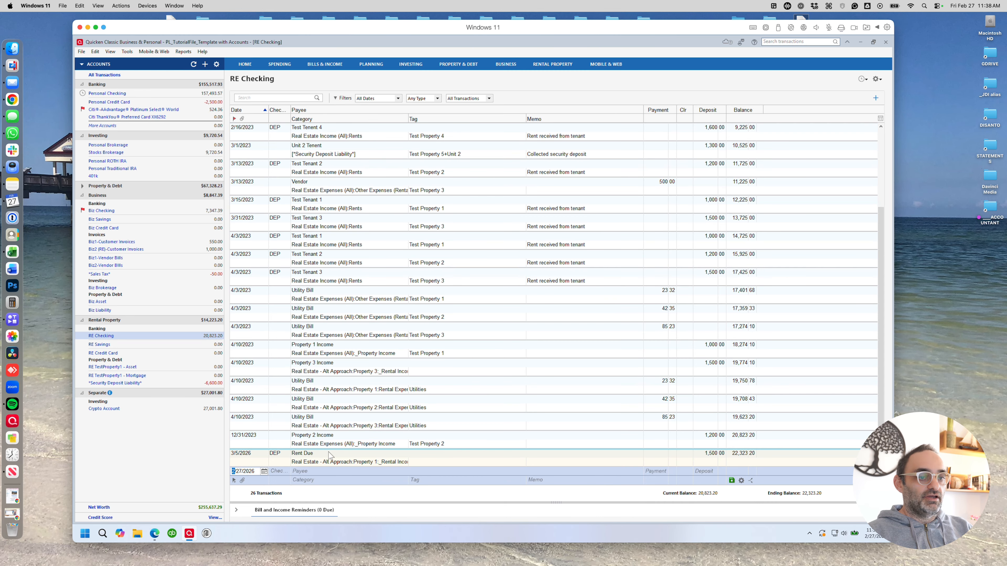
Examine which reminder types can be added from the Bill and Income Reminders on the home view.
{"action": "left_click", "coordinate": [250, 68]}
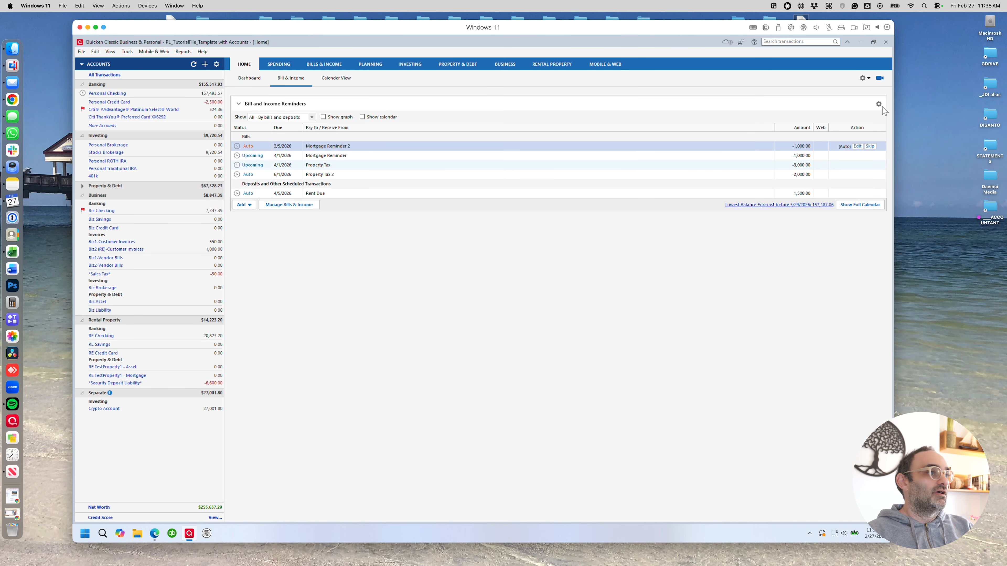
{"action": "left_click", "coordinate": [868, 79]}
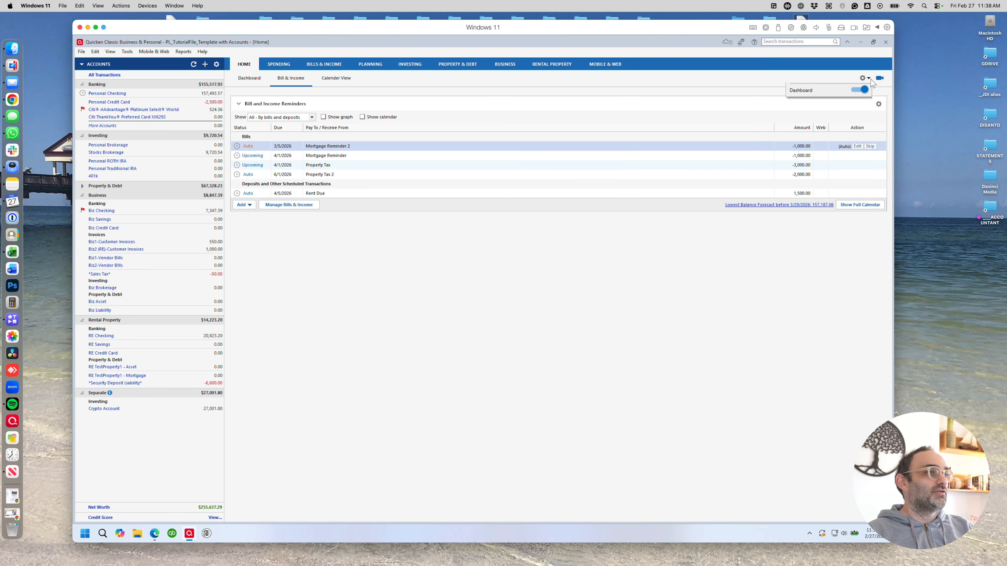
{"action": "left_click", "coordinate": [313, 64]}
{"action": "left_click", "coordinate": [325, 68]}
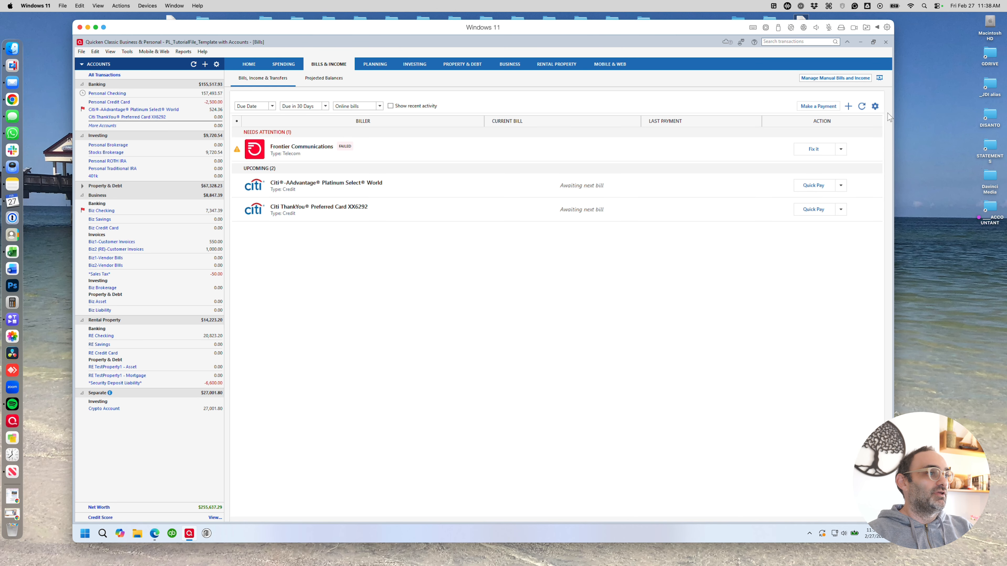
{"action": "left_click", "coordinate": [250, 64]}
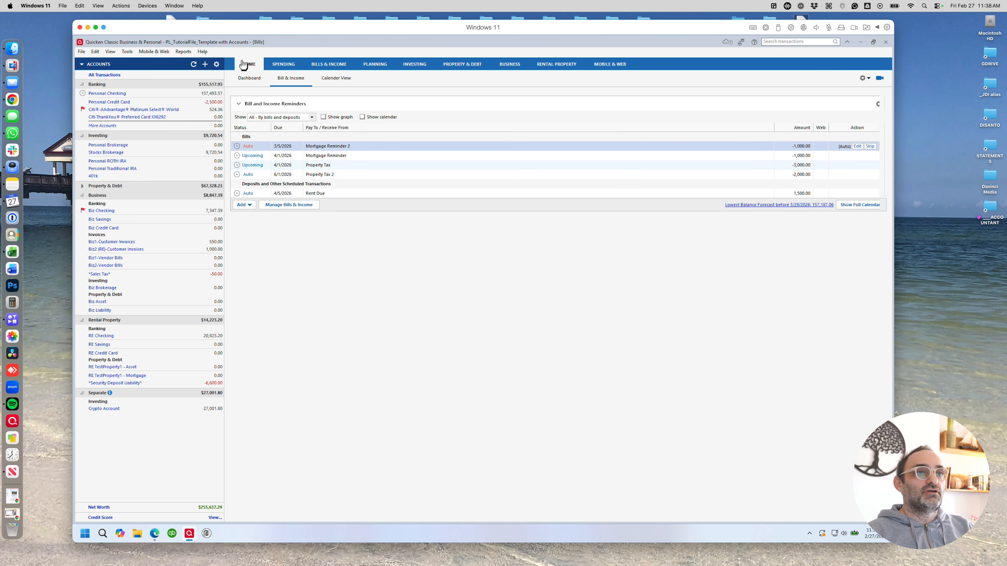
{"action": "left_click", "coordinate": [878, 104]}
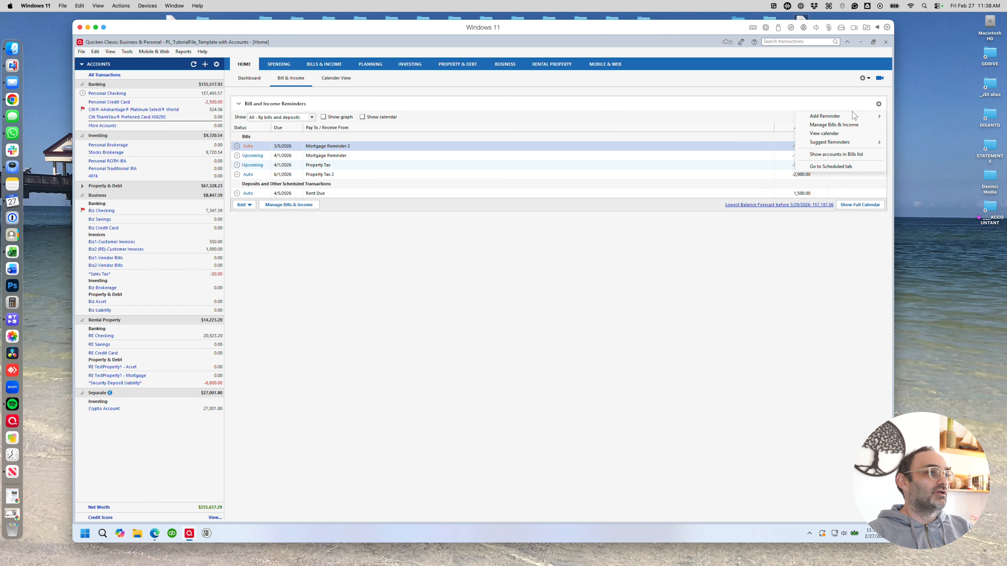
{"action": "mouse_move", "coordinate": [841, 118]}
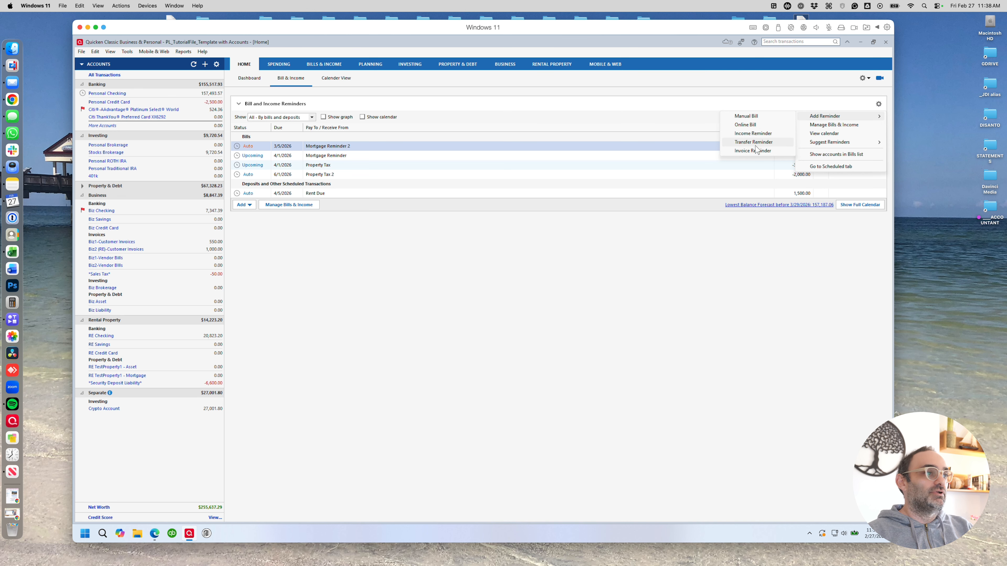
Start a new transfer reminder with the description Savings Transfer and continue to its details.
{"action": "left_click", "coordinate": [320, 66]}
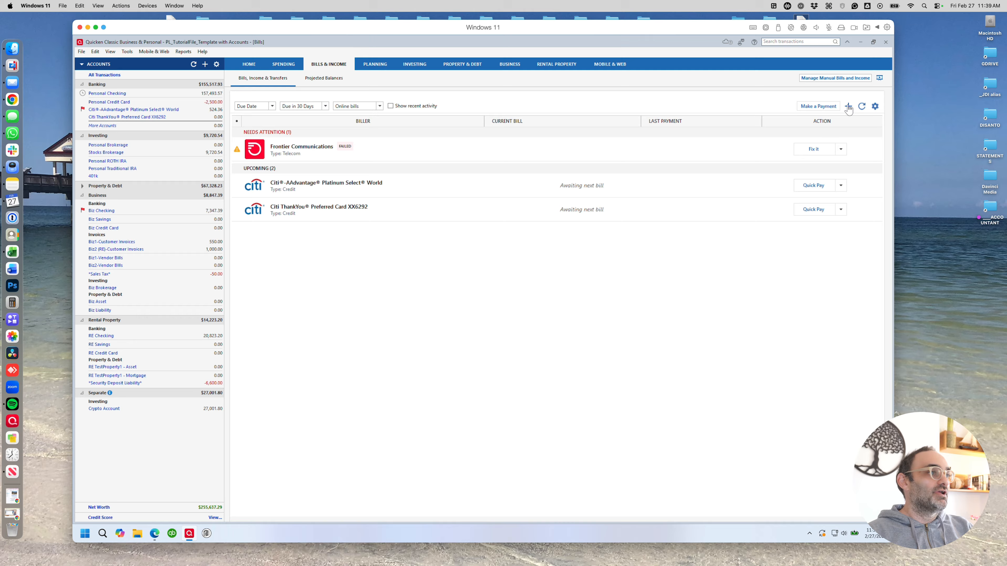
{"action": "left_click", "coordinate": [848, 106]}
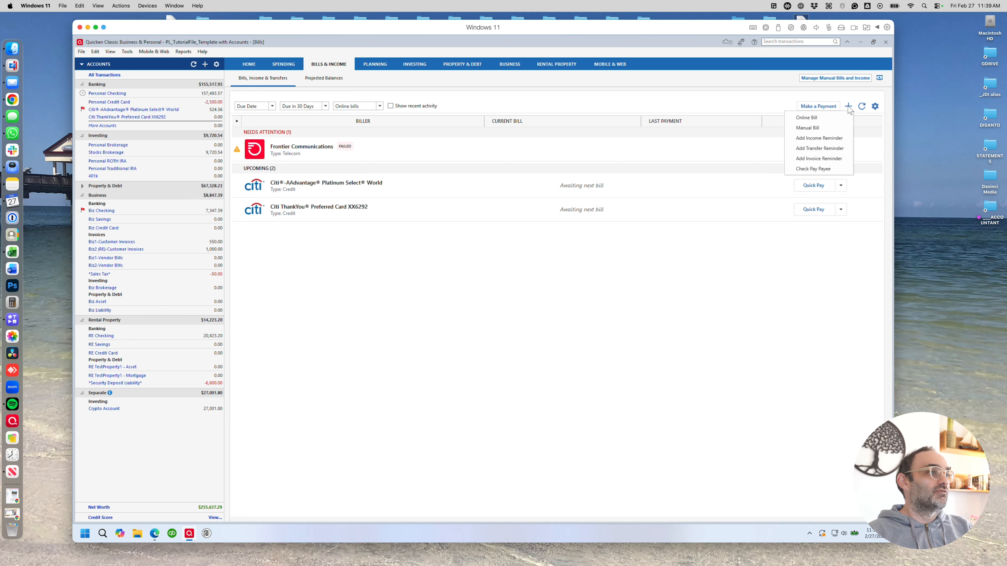
{"action": "left_click", "coordinate": [832, 149]}
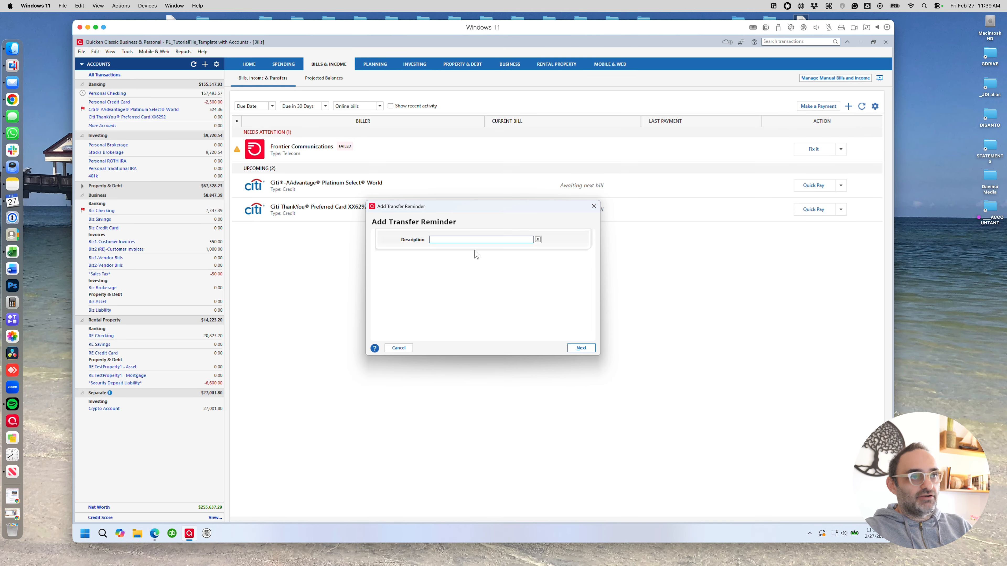
{"action": "type", "text": "Saving"}
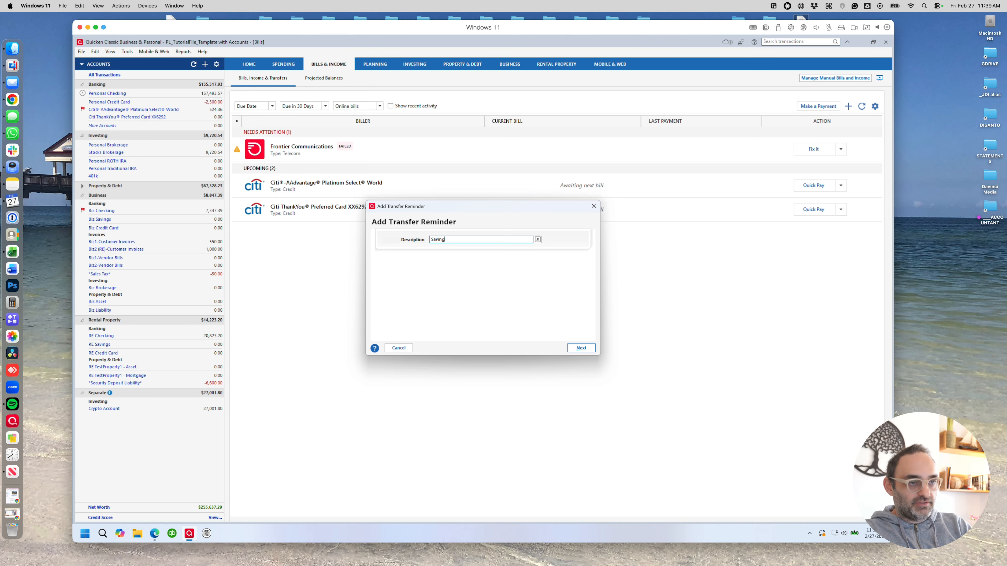
{"action": "type", "text": "s Transfe"}
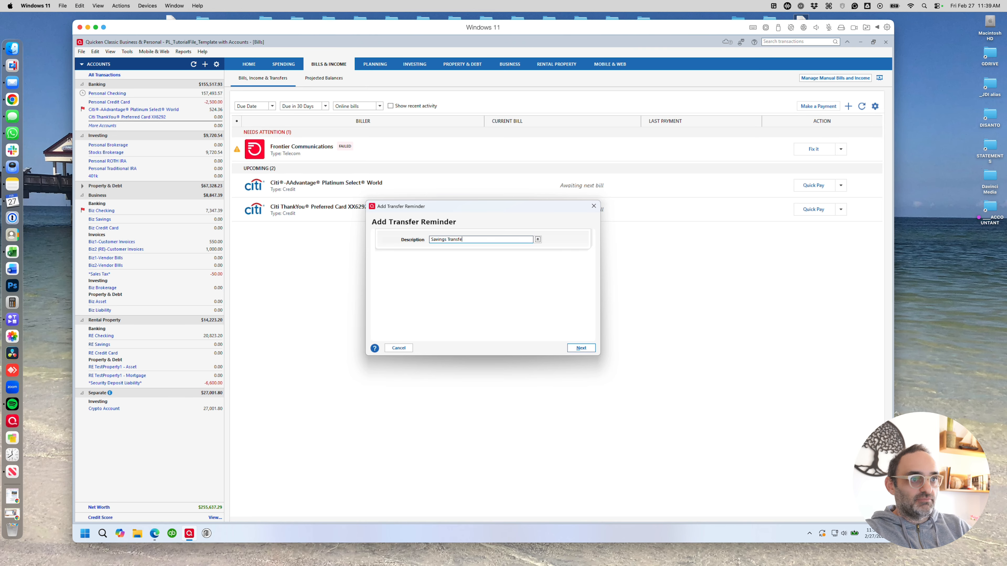
{"action": "type", "text": "r"}
{"action": "key", "text": "Tab"}
{"action": "left_click", "coordinate": [580, 348]}
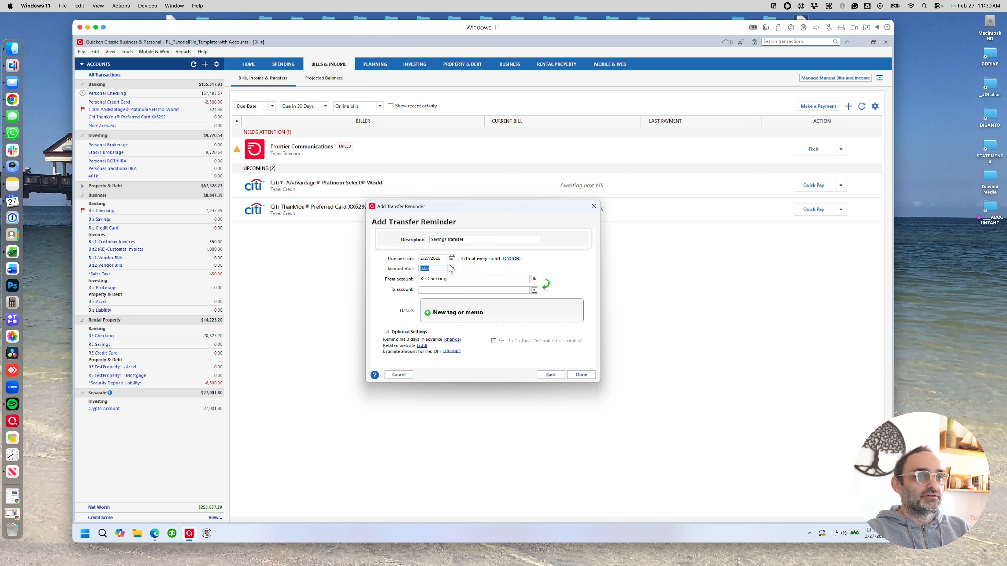
Set the Savings Transfer reminder's next due date to 3/15/2026.
{"action": "left_click", "coordinate": [451, 258]}
{"action": "left_click", "coordinate": [503, 270]}
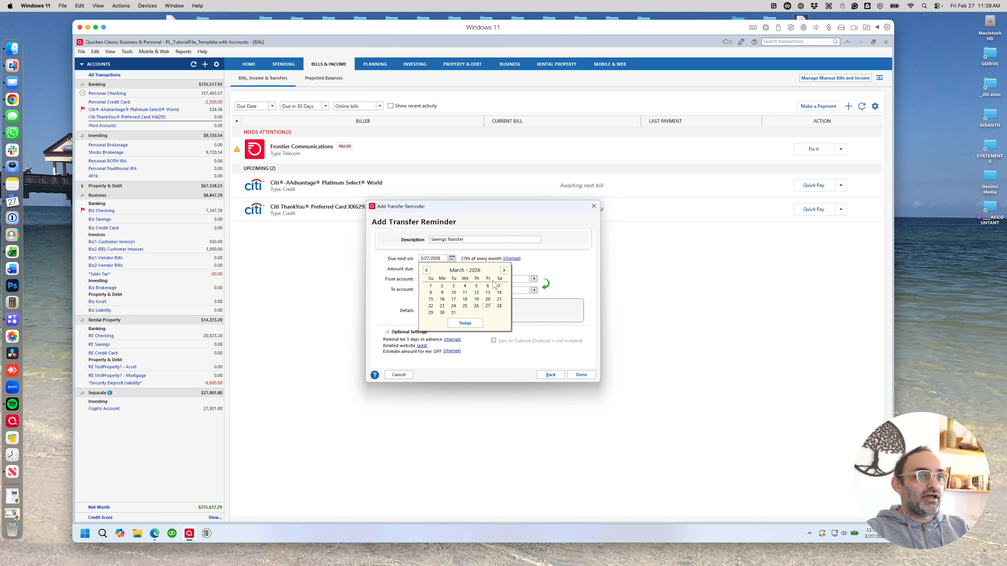
{"action": "left_click", "coordinate": [430, 299]}
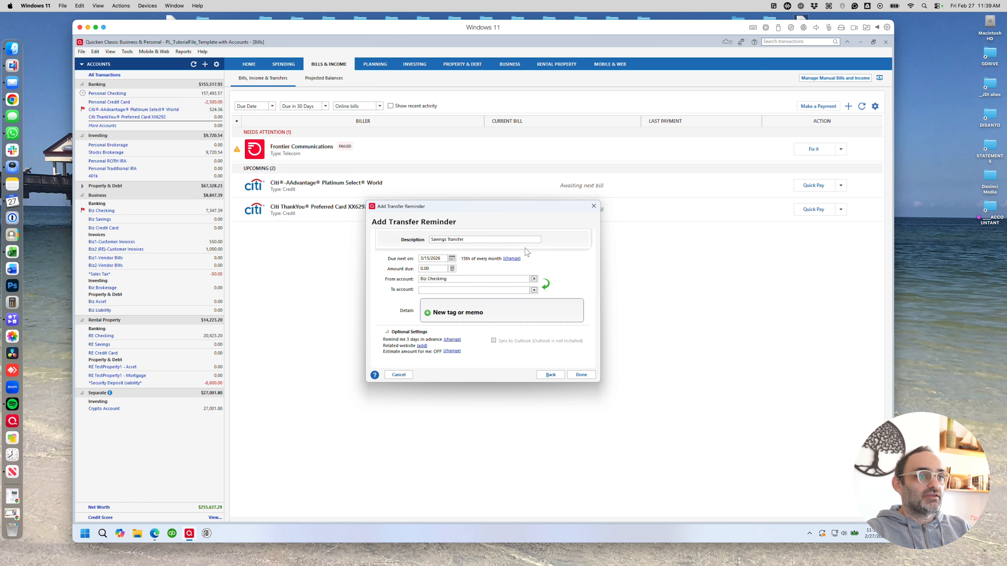
Set the transfer amount due to 700 and choose Personal Checking as the account that receives it.
{"action": "left_click", "coordinate": [434, 269]}
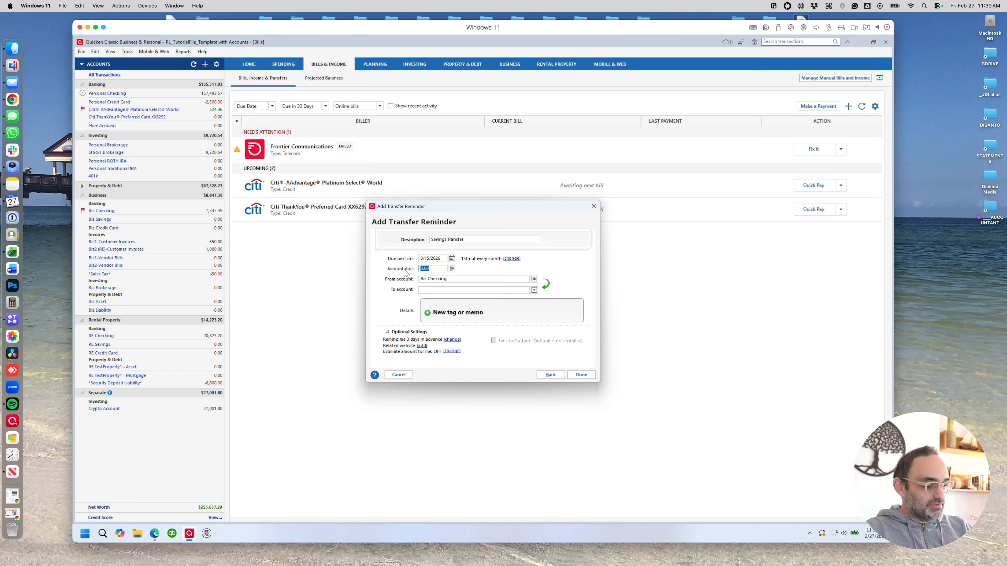
{"action": "type", "text": "700"}
{"action": "key", "text": "Tab"}
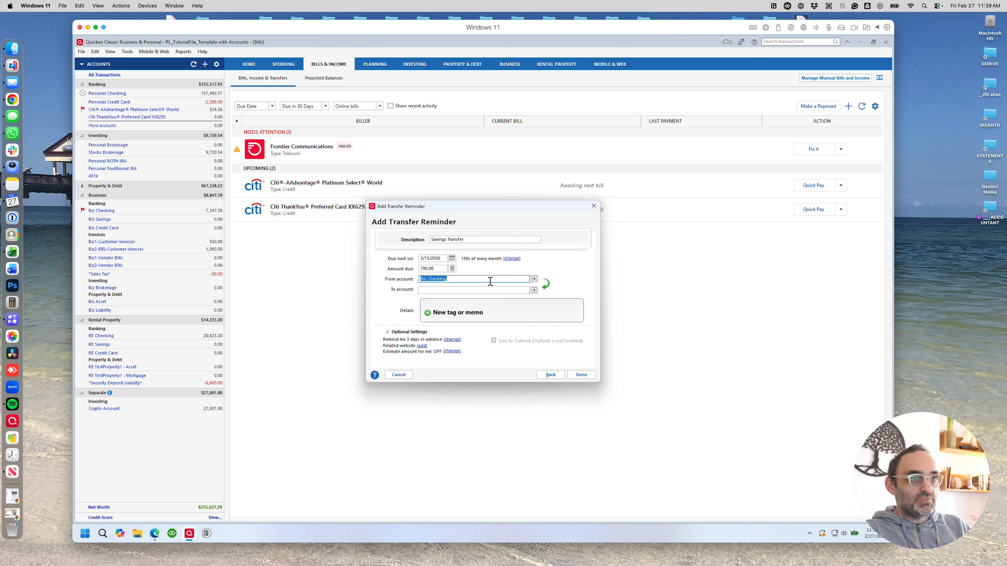
{"action": "left_click", "coordinate": [480, 290]}
{"action": "type", "text": "Personal Checking"}
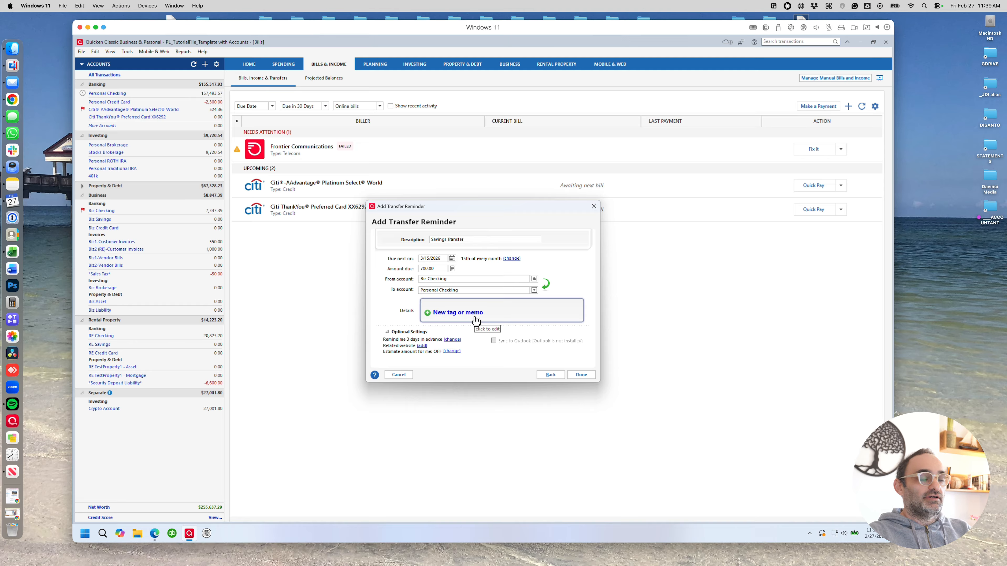
Set the Savings Transfer reminder to enter its transaction automatically 5 days before the due date, and save the reminder.
{"action": "left_click", "coordinate": [455, 342]}
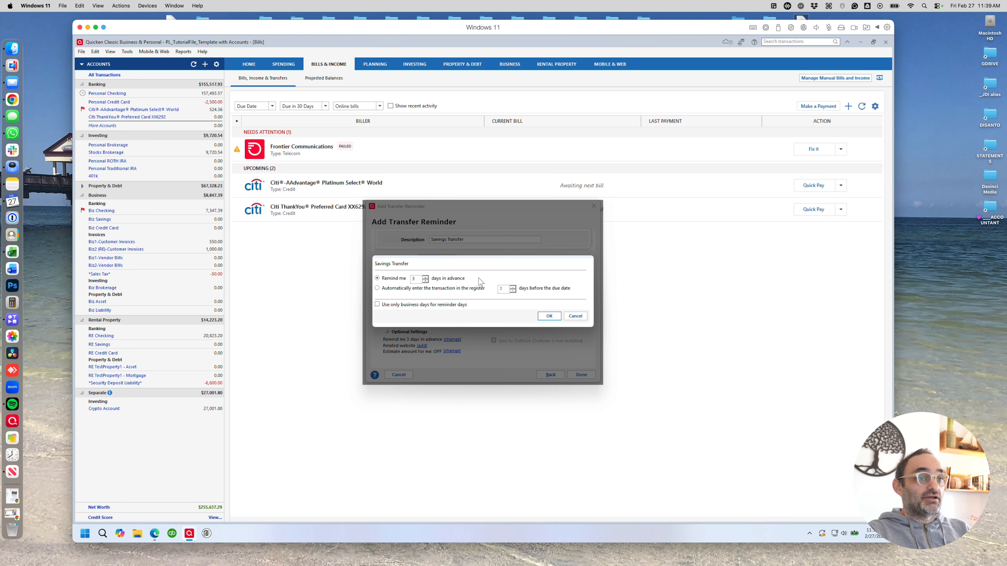
{"action": "left_click", "coordinate": [383, 290]}
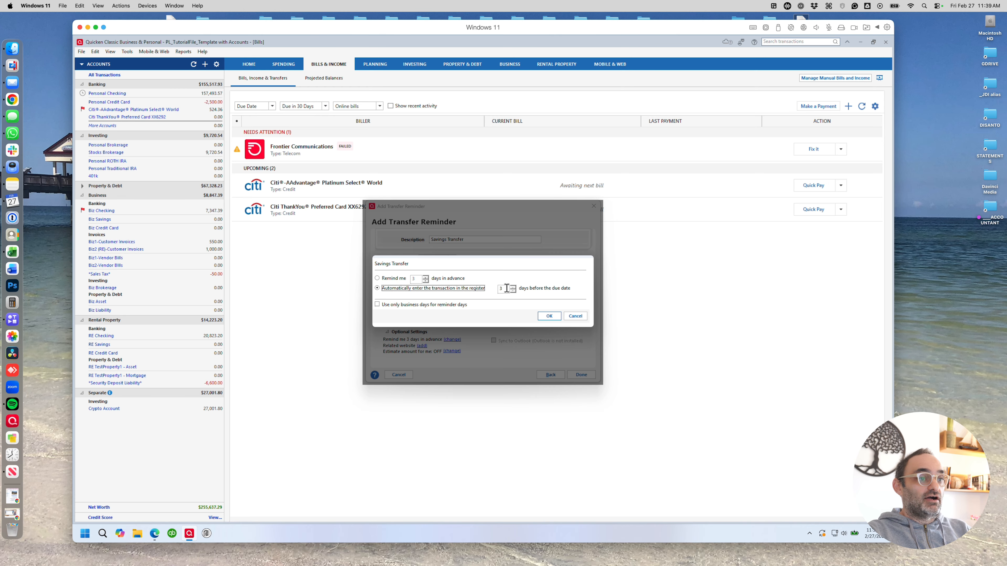
{"action": "left_click", "coordinate": [507, 289]}
{"action": "double_click", "coordinate": [499, 288]}
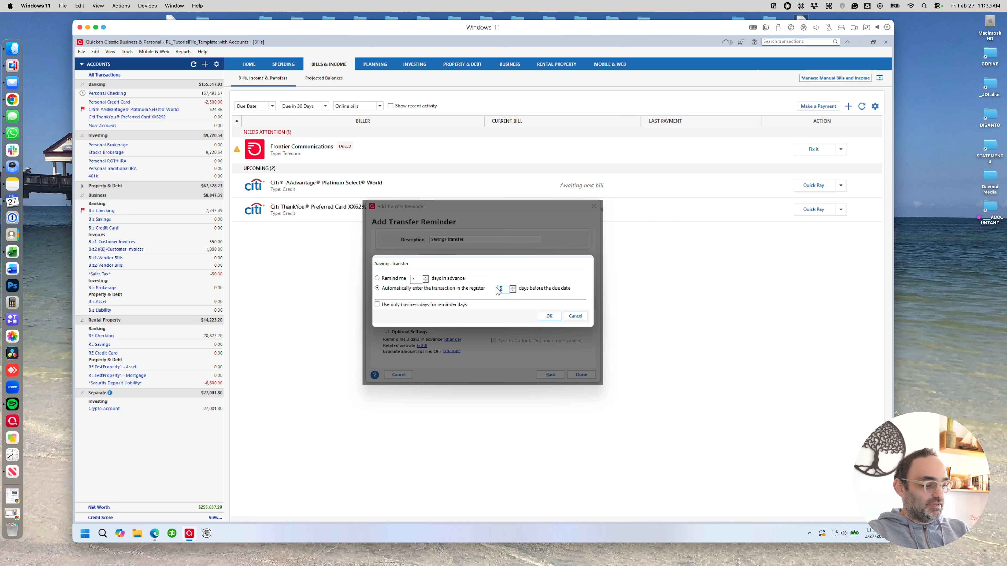
{"action": "left_click", "coordinate": [555, 317]}
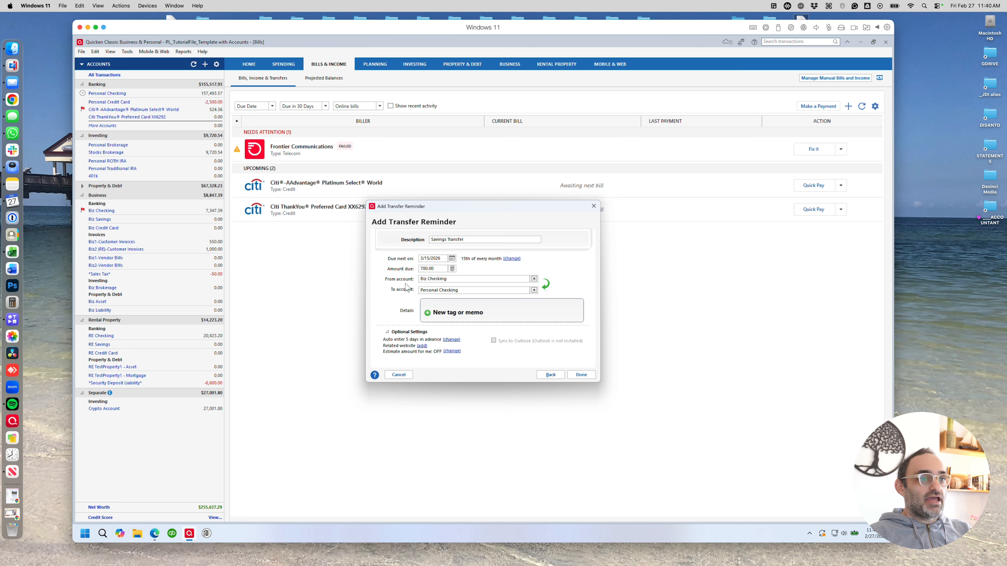
{"action": "left_click", "coordinate": [582, 376]}
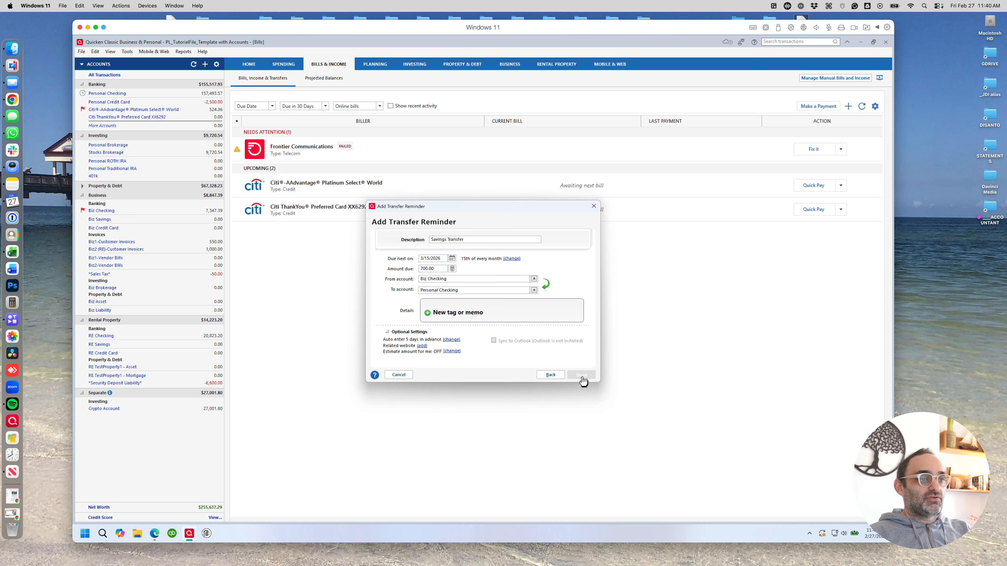